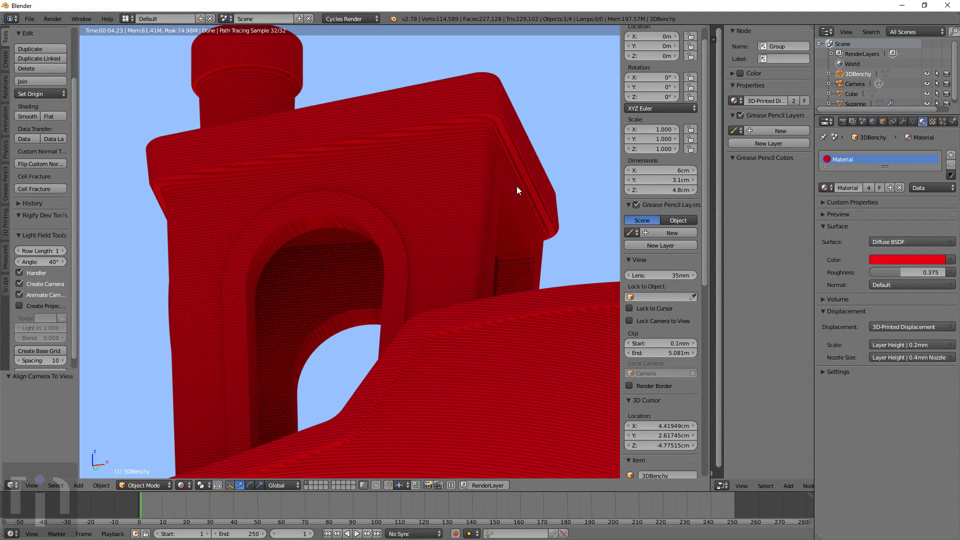
- Try the 0.5mm Nozzle and 0.5mm outputs of Layer Height as the red material's displacement scale
{"action": "left_click", "coordinate": [937, 356]}
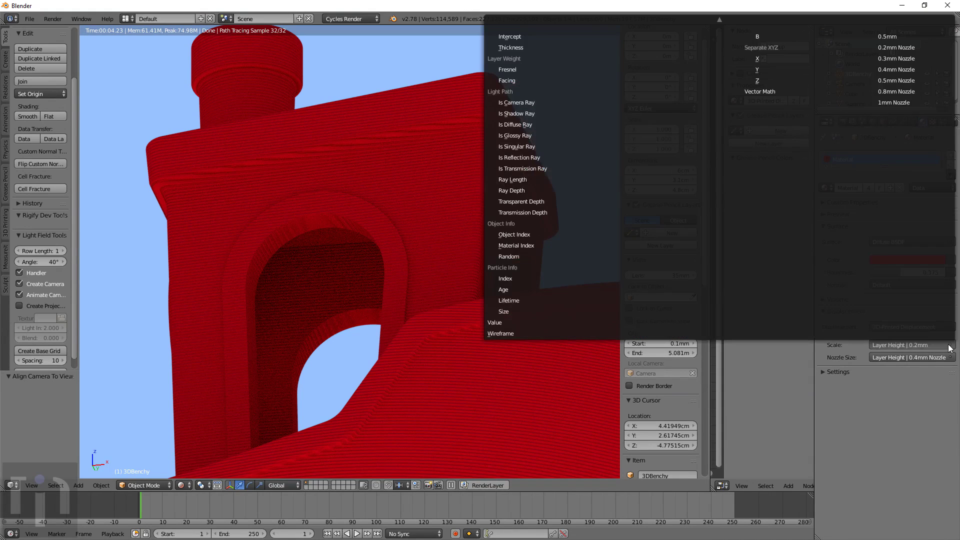
{"action": "left_click", "coordinate": [890, 81]}
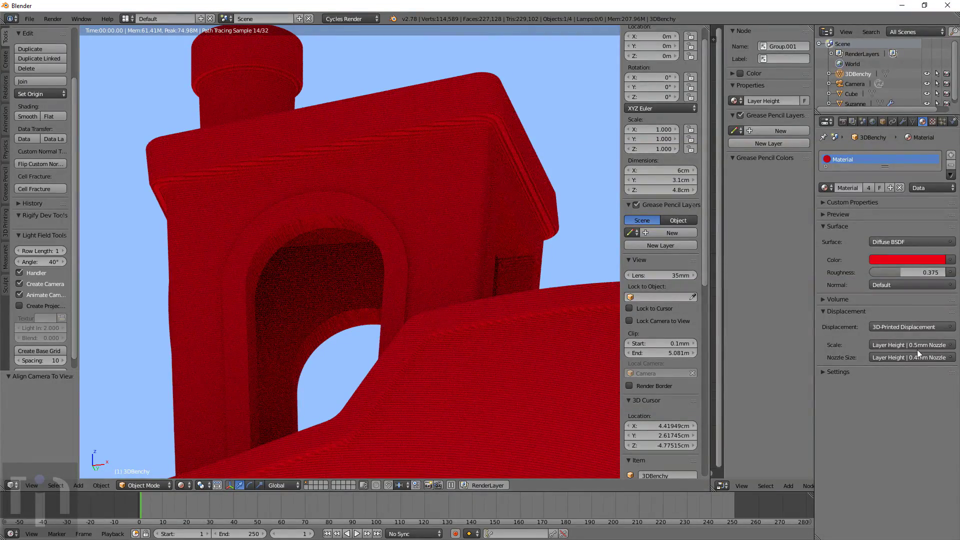
{"action": "left_click", "coordinate": [917, 356]}
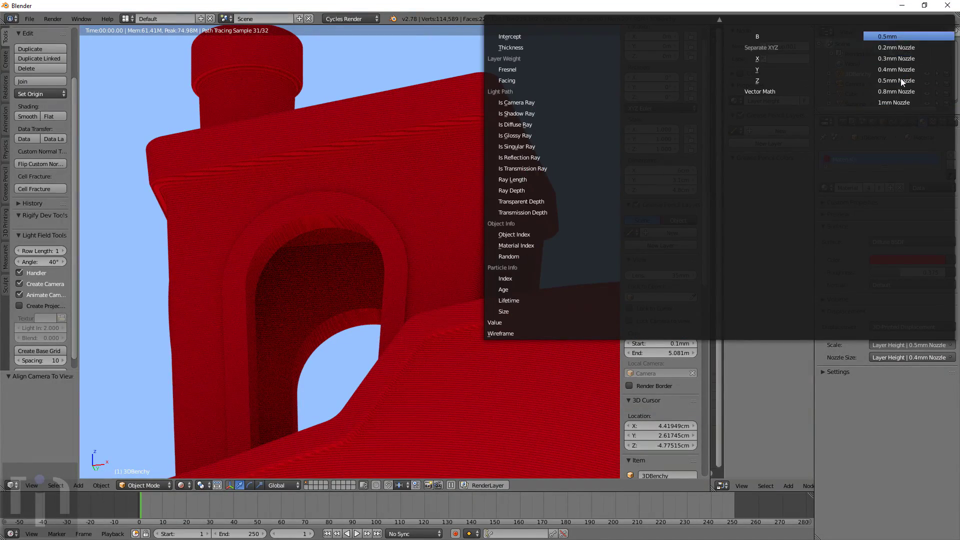
{"action": "left_click", "coordinate": [886, 36]}
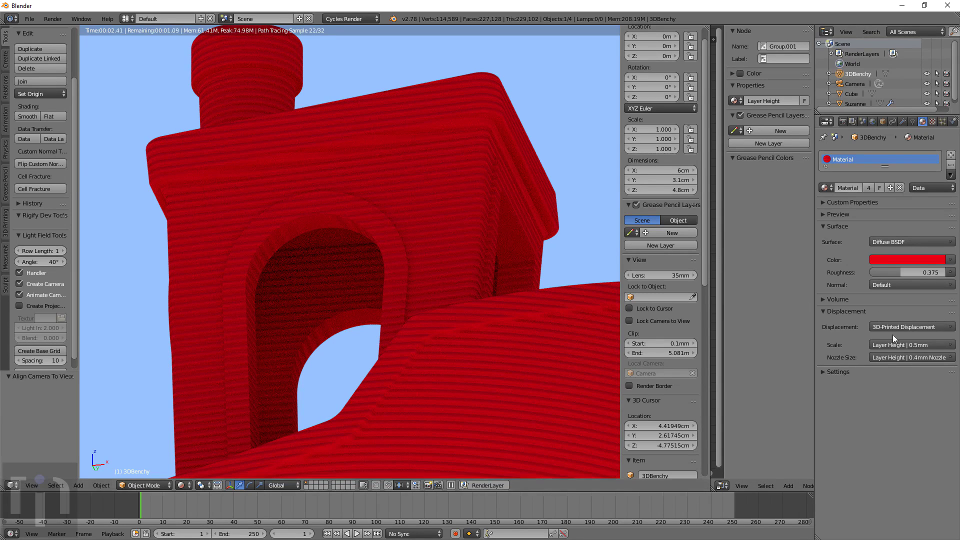
- Set the displacement scale to the 0.2mm Layer Height output and inspect the roof and chimney of the model
{"action": "left_click", "coordinate": [950, 346]}
{"action": "scroll", "coordinate": [914, 146], "scroll_direction": "up", "scroll_amount": 3}
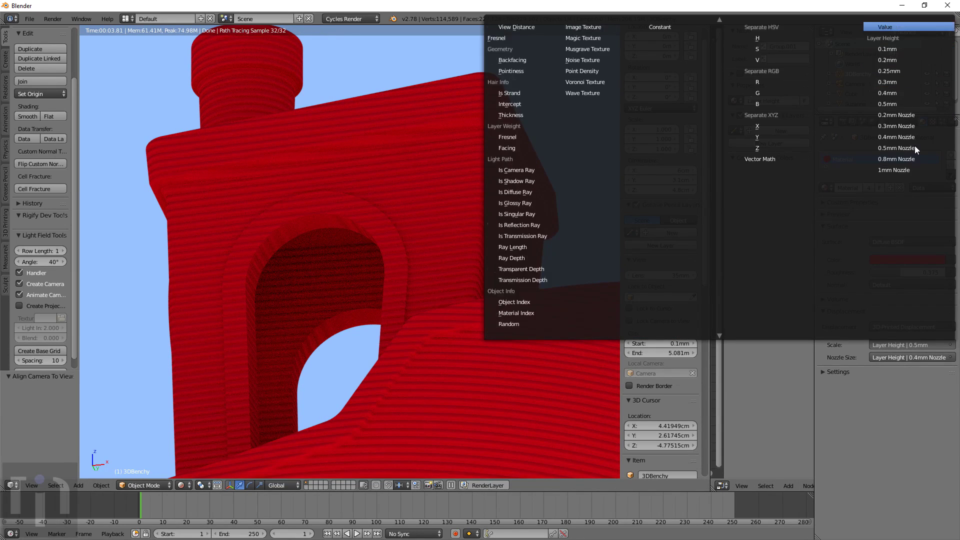
{"action": "left_click", "coordinate": [895, 93]}
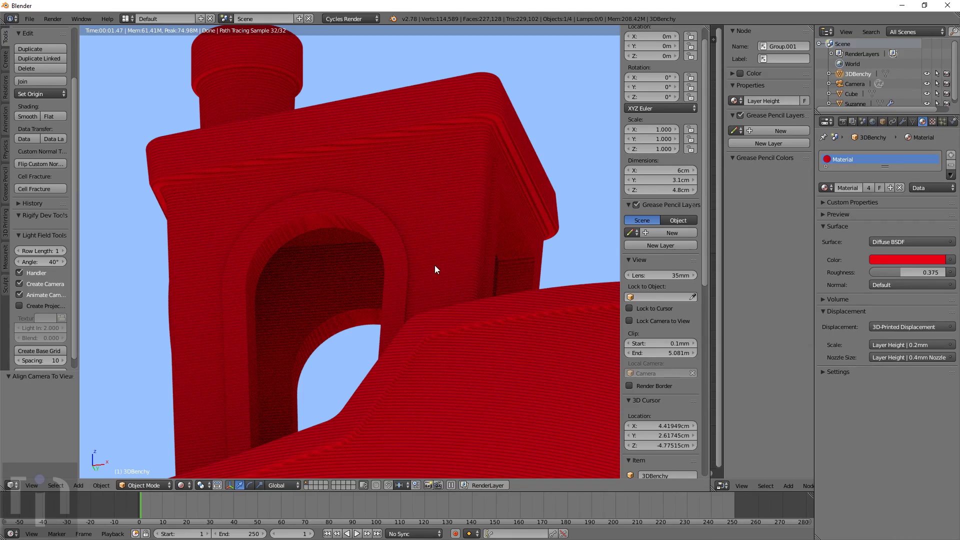
{"action": "middle_click_drag", "start_coordinate": [445, 253], "coordinate": [419, 343]}
{"action": "scroll", "coordinate": [419, 343], "scroll_direction": "up", "scroll_amount": 3}
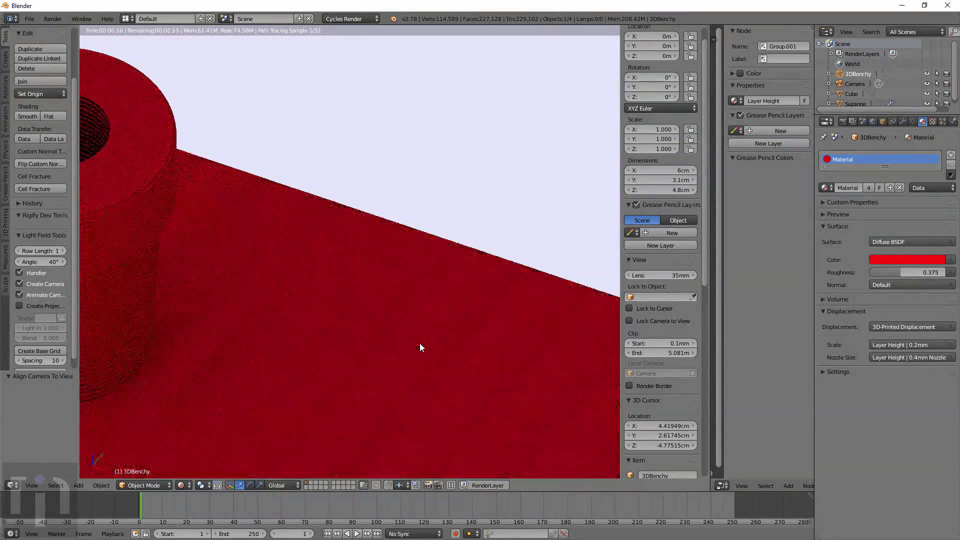
{"action": "scroll", "coordinate": [419, 343], "scroll_direction": "down", "scroll_amount": 3}
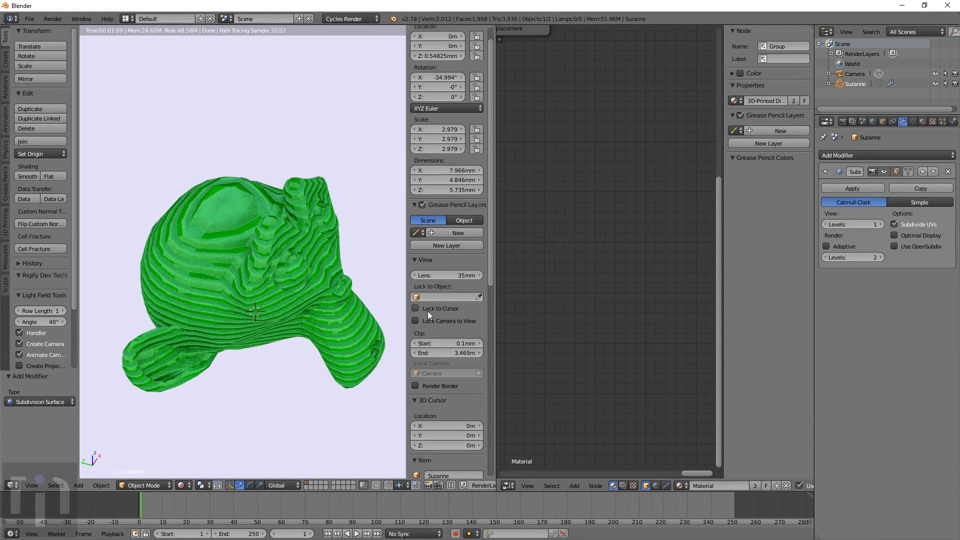
- Examine the green Suzanne material's node setup and the printed layer lines on the model
{"action": "scroll", "coordinate": [575, 272], "scroll_direction": "down", "scroll_amount": 4}
{"action": "middle_click_drag", "start_coordinate": [588, 192], "coordinate": [707, 354]}
{"action": "middle_click_drag", "start_coordinate": [571, 288], "coordinate": [653, 305]}
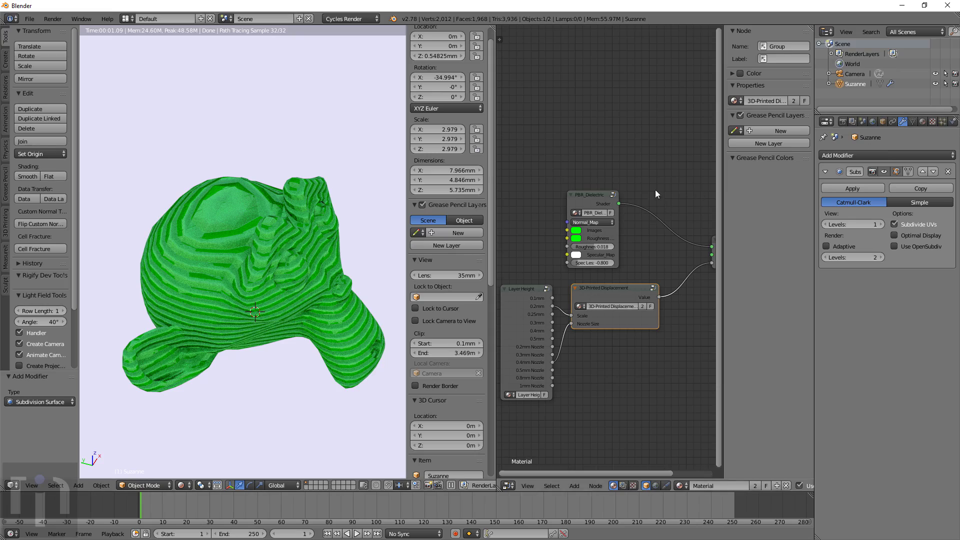
{"action": "scroll", "coordinate": [340, 283], "scroll_direction": "up", "scroll_amount": 4}
{"action": "scroll", "coordinate": [332, 285], "scroll_direction": "down", "scroll_amount": 2}
{"action": "middle_click_drag", "start_coordinate": [332, 285], "coordinate": [230, 245]}
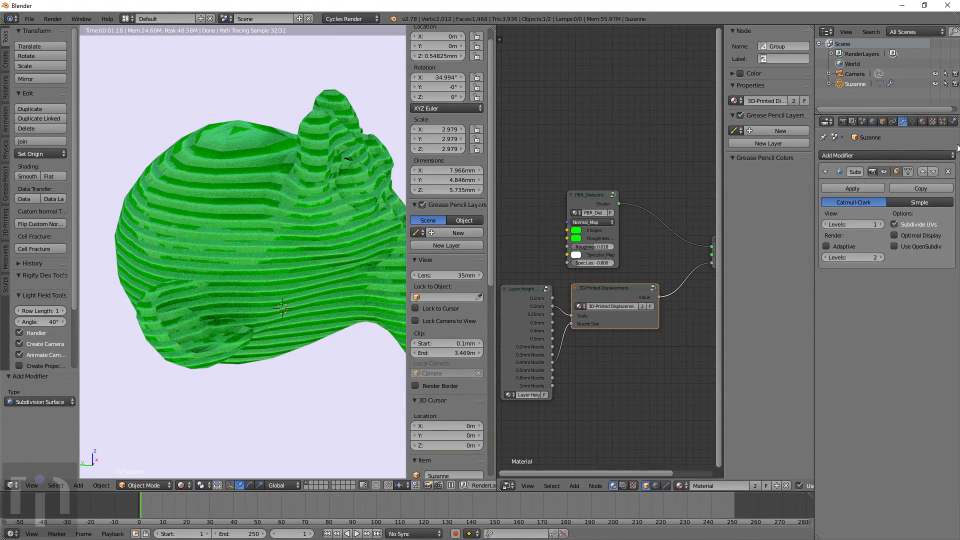
- Switch to the browser and view the Reddit post on the simulated FDM material alongside its imgur album
{"action": "key", "text": "alt+Tab"}
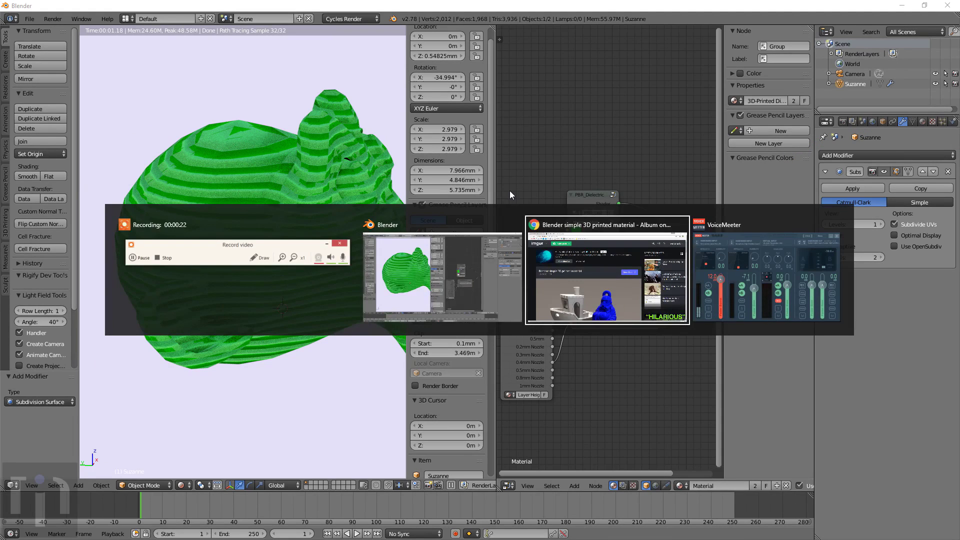
{"action": "key", "text": "alt+Tab"}
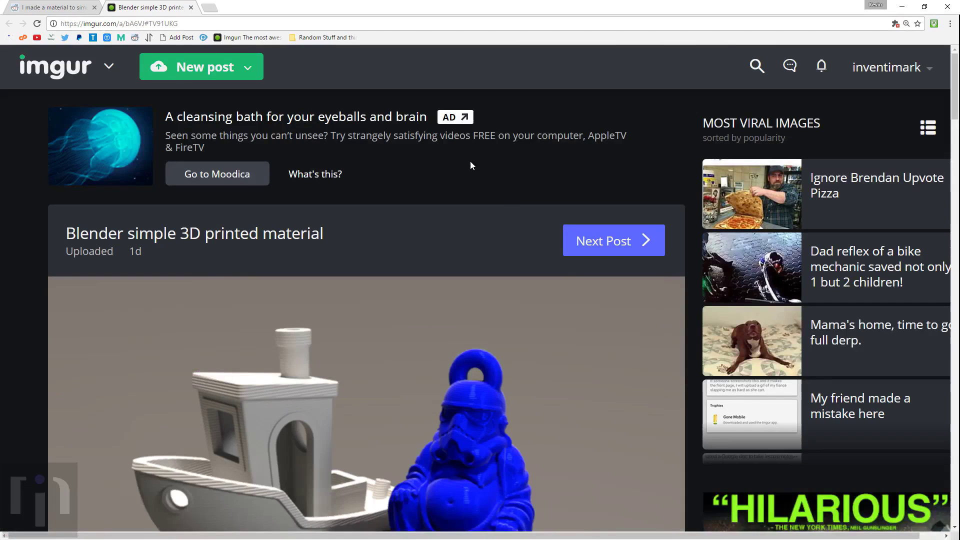
{"action": "key", "text": "ctrl+shift+Tab"}
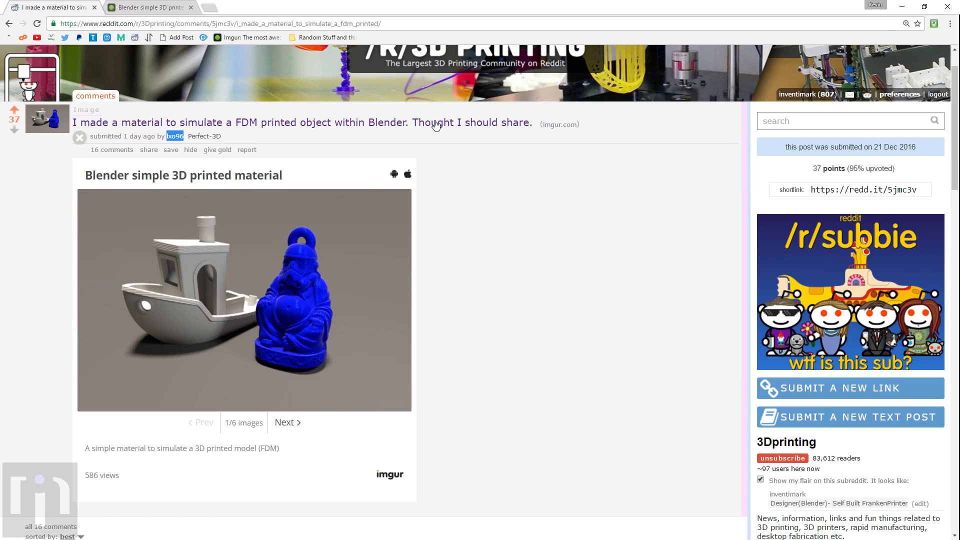
{"action": "scroll", "coordinate": [243, 276], "scroll_direction": "up", "scroll_amount": 1}
{"action": "scroll", "coordinate": [243, 277], "scroll_direction": "down", "scroll_amount": 2}
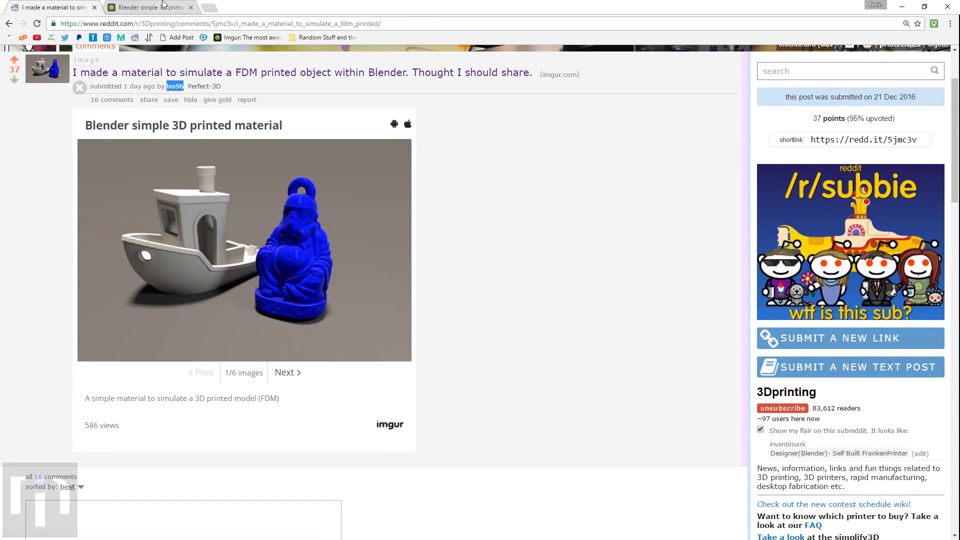
{"action": "key", "text": "ctrl+Tab"}
{"action": "scroll", "coordinate": [335, 300], "scroll_direction": "down", "scroll_amount": 3}
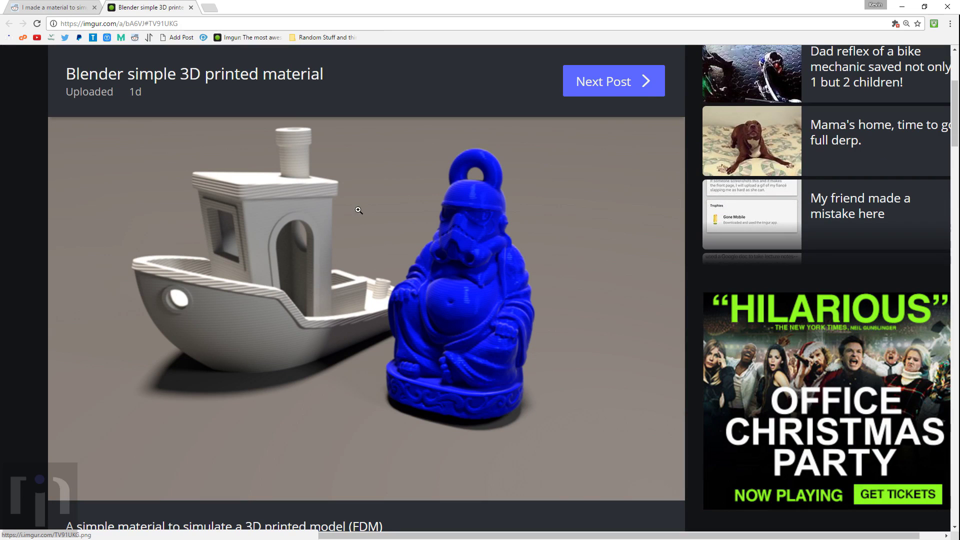
- Look through the Reddit post about the FDM material, including the comments below it
{"action": "left_click", "coordinate": [64, 7]}
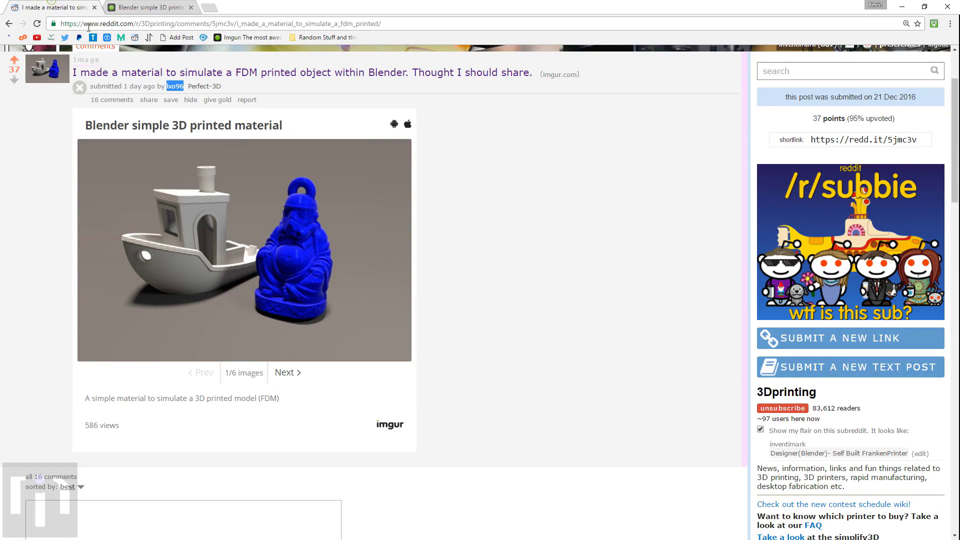
{"action": "scroll", "coordinate": [277, 242], "scroll_direction": "down", "scroll_amount": 5}
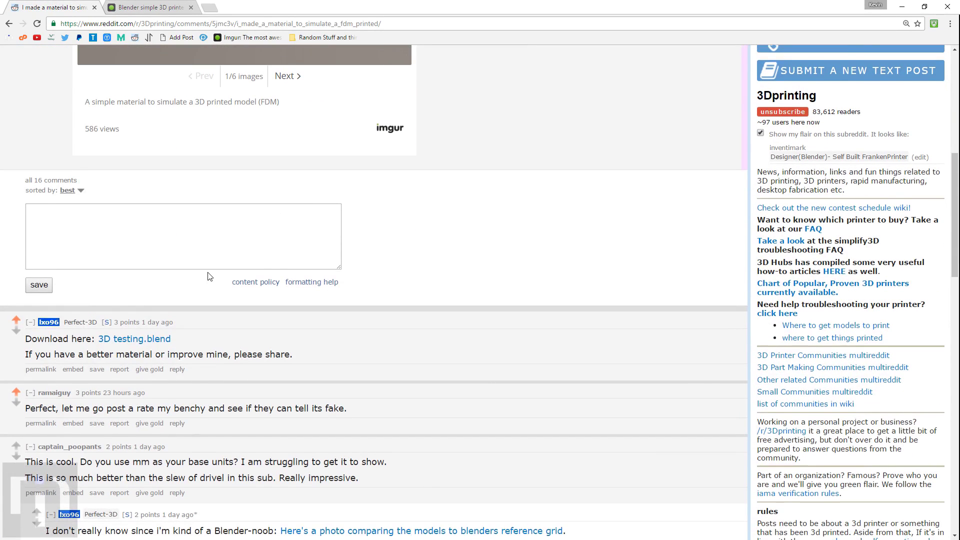
{"action": "scroll", "coordinate": [208, 274], "scroll_direction": "up", "scroll_amount": 6}
{"action": "scroll", "coordinate": [183, 121], "scroll_direction": "up", "scroll_amount": 2}
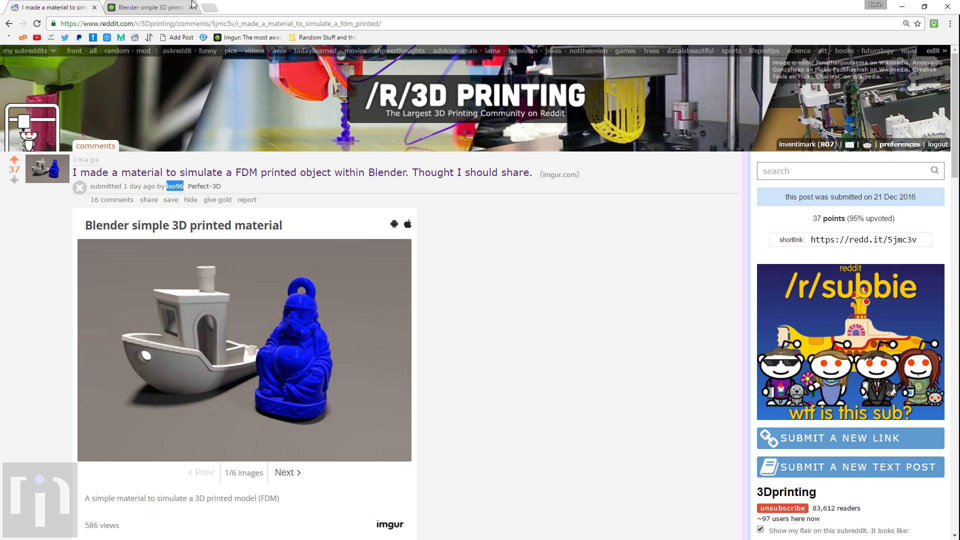
- Browse the imgur album "Blender simple 3D printed material" through to its last image
{"action": "left_click", "coordinate": [146, 7]}
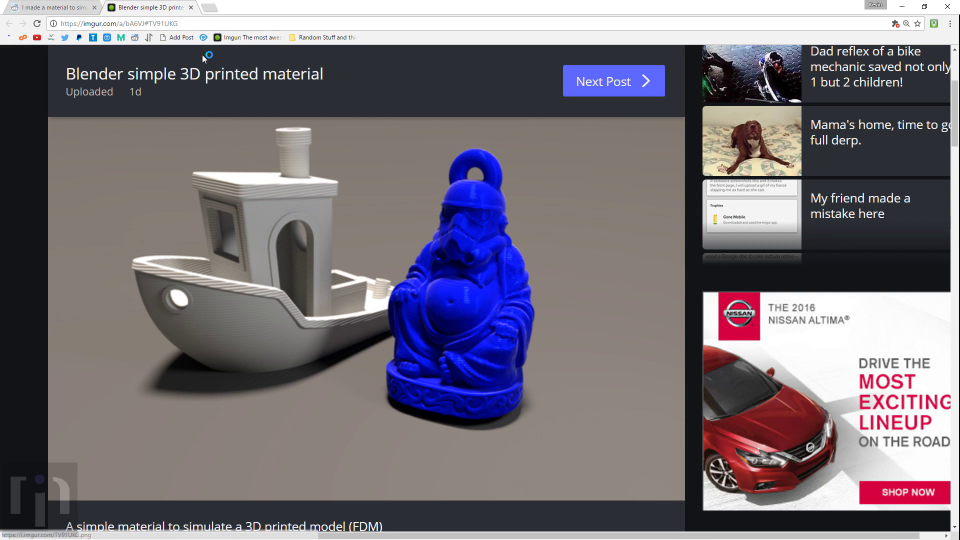
{"action": "scroll", "coordinate": [303, 241], "scroll_direction": "down", "scroll_amount": 14}
{"action": "scroll", "coordinate": [304, 240], "scroll_direction": "down", "scroll_amount": 15}
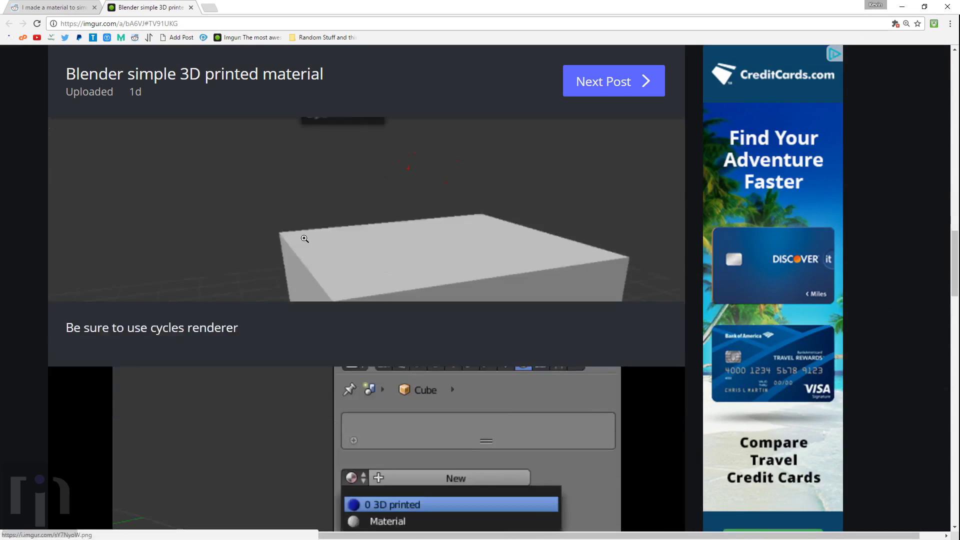
{"action": "scroll", "coordinate": [305, 238], "scroll_direction": "down", "scroll_amount": 5}
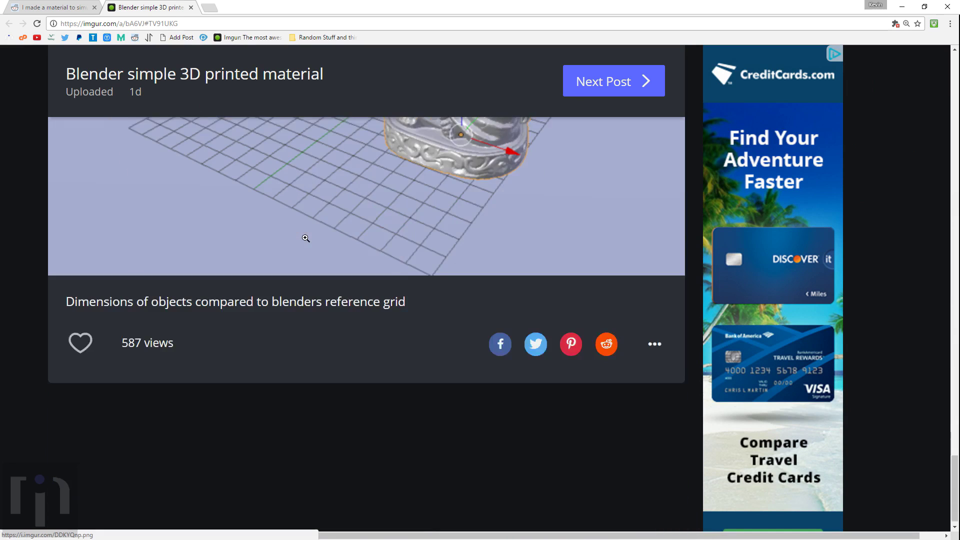
{"action": "scroll", "coordinate": [305, 238], "scroll_direction": "up", "scroll_amount": 12}
{"action": "scroll", "coordinate": [307, 241], "scroll_direction": "up", "scroll_amount": 3}
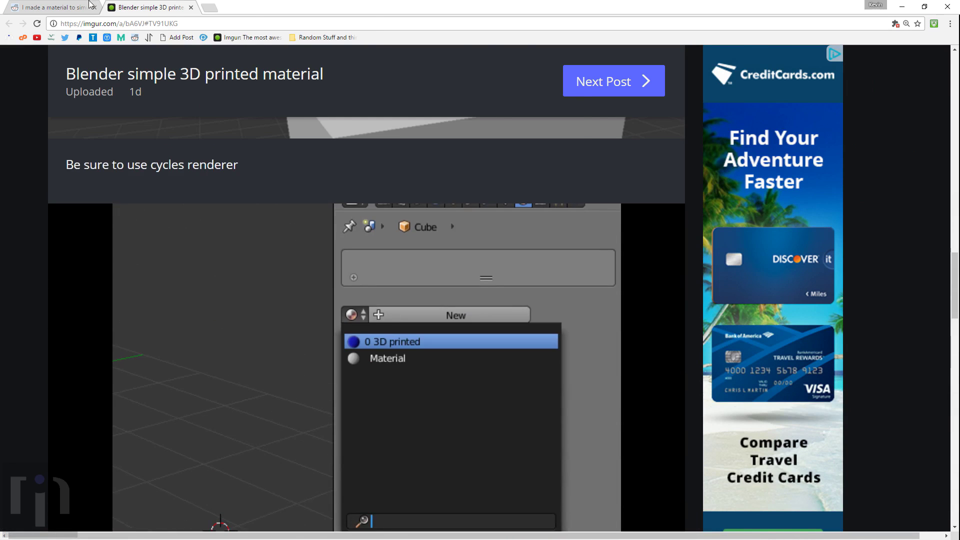
- Check the Reddit post and its comments once more and return to the imgur album
{"action": "left_click", "coordinate": [63, 8]}
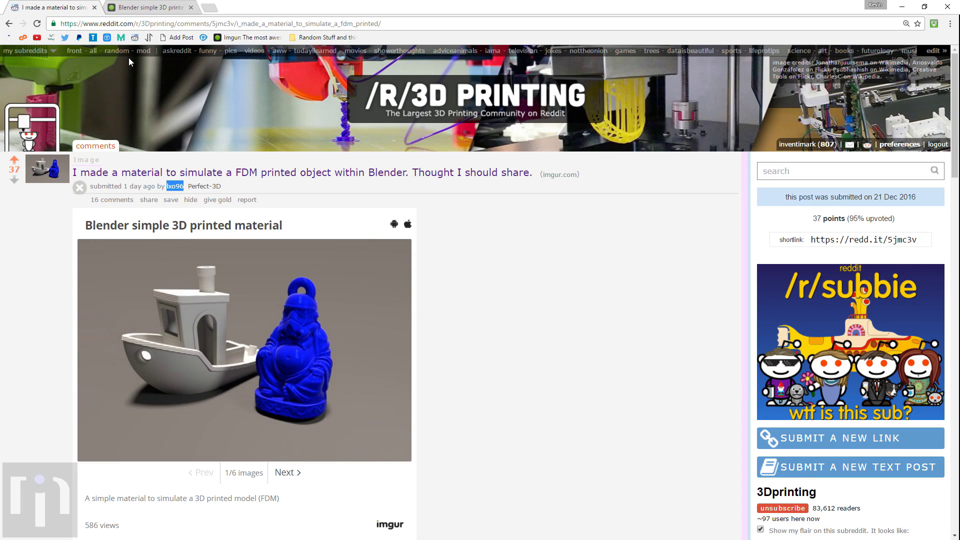
{"action": "scroll", "coordinate": [465, 313], "scroll_direction": "down", "scroll_amount": 7}
{"action": "scroll", "coordinate": [465, 313], "scroll_direction": "up", "scroll_amount": 7}
{"action": "left_click", "coordinate": [151, 5]}
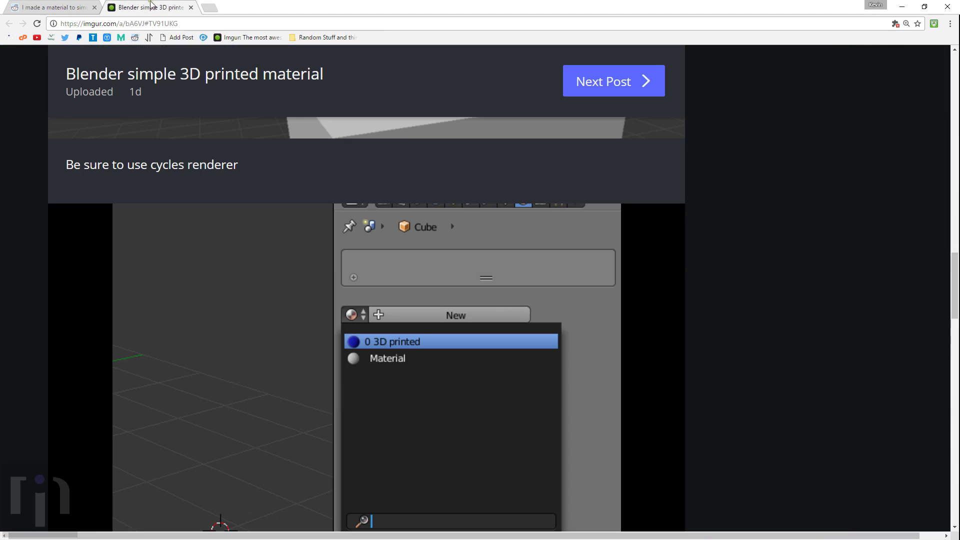
- Switch back to Blender and view the layer lines on the green Suzanne head
{"action": "left_click", "coordinate": [902, 6]}
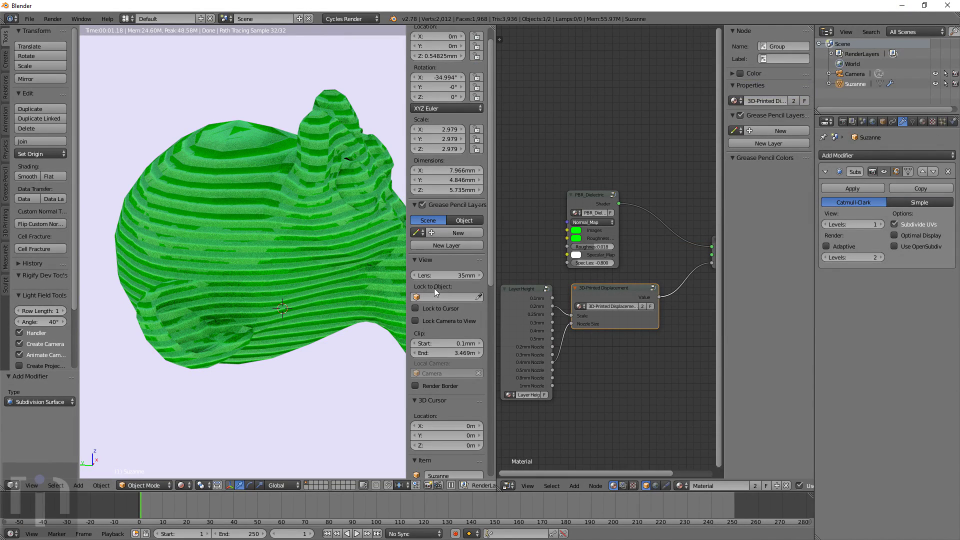
{"action": "scroll", "coordinate": [368, 274], "scroll_direction": "down", "scroll_amount": 2}
{"action": "scroll", "coordinate": [368, 274], "scroll_direction": "up", "scroll_amount": 1}
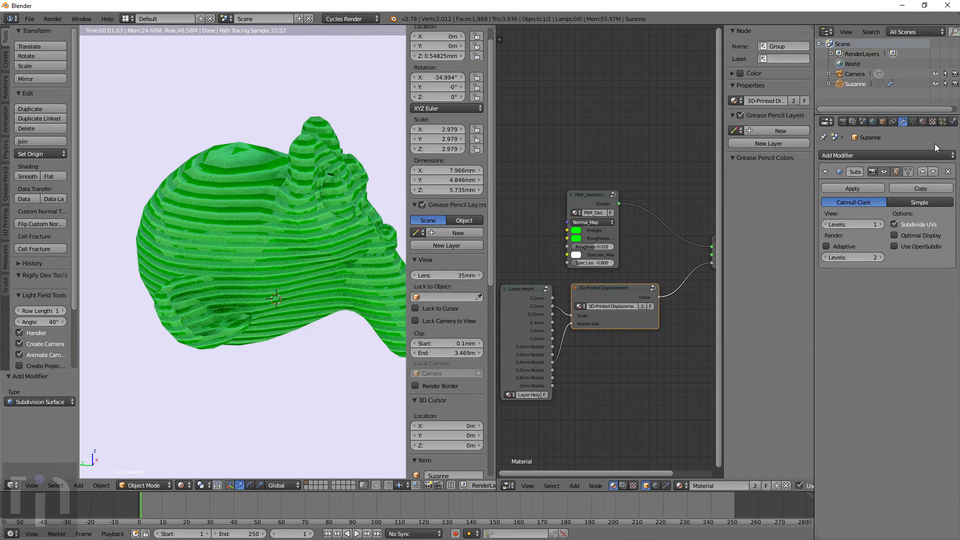
- Open the 3D-Printed Displacement node group for editing and examine its mapping and math nodes
{"action": "middle_click_drag", "start_coordinate": [652, 265], "coordinate": [599, 207]}
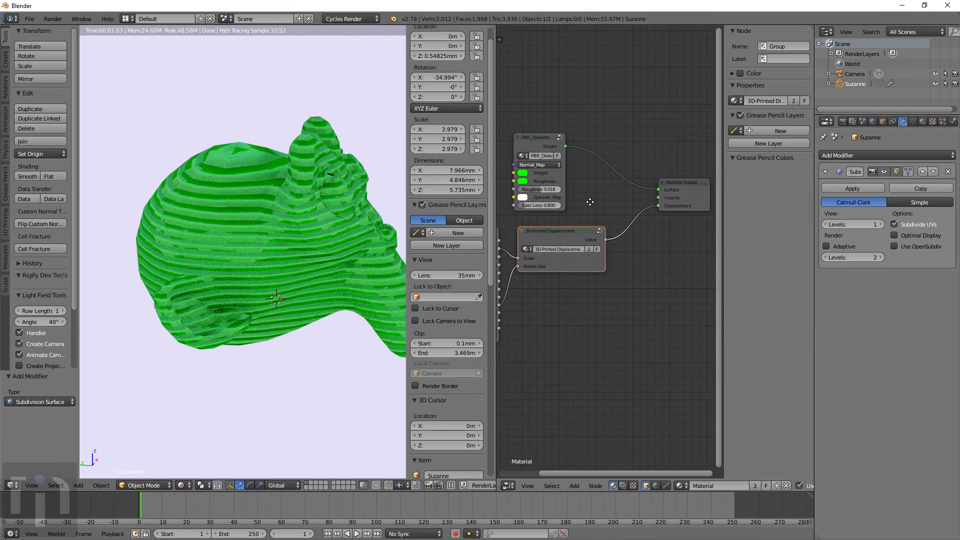
{"action": "key", "text": "Tab"}
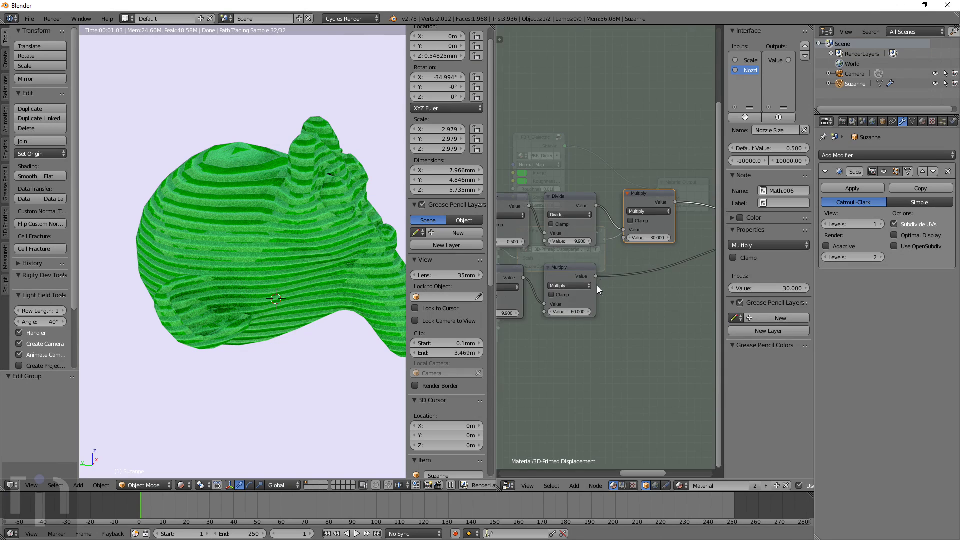
{"action": "scroll", "coordinate": [659, 290], "scroll_direction": "up", "scroll_amount": 6}
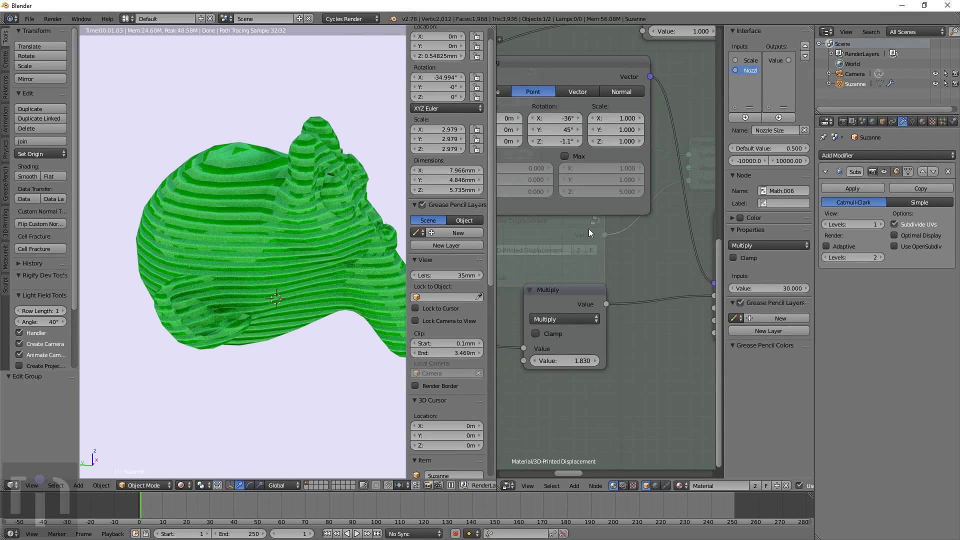
{"action": "middle_click_drag", "start_coordinate": [589, 229], "coordinate": [705, 288]}
{"action": "scroll", "coordinate": [650, 272], "scroll_direction": "down", "scroll_amount": 3}
{"action": "middle_click_drag", "start_coordinate": [650, 272], "coordinate": [504, 331]}
{"action": "scroll", "coordinate": [640, 285], "scroll_direction": "down", "scroll_amount": 4}
{"action": "middle_click_drag", "start_coordinate": [654, 296], "coordinate": [598, 287]}
- Select the sine Wave Texture node and follow its Power, Divide and Multiply chain
{"action": "left_click", "coordinate": [598, 287]}
{"action": "middle_click_drag", "start_coordinate": [638, 340], "coordinate": [650, 358]}
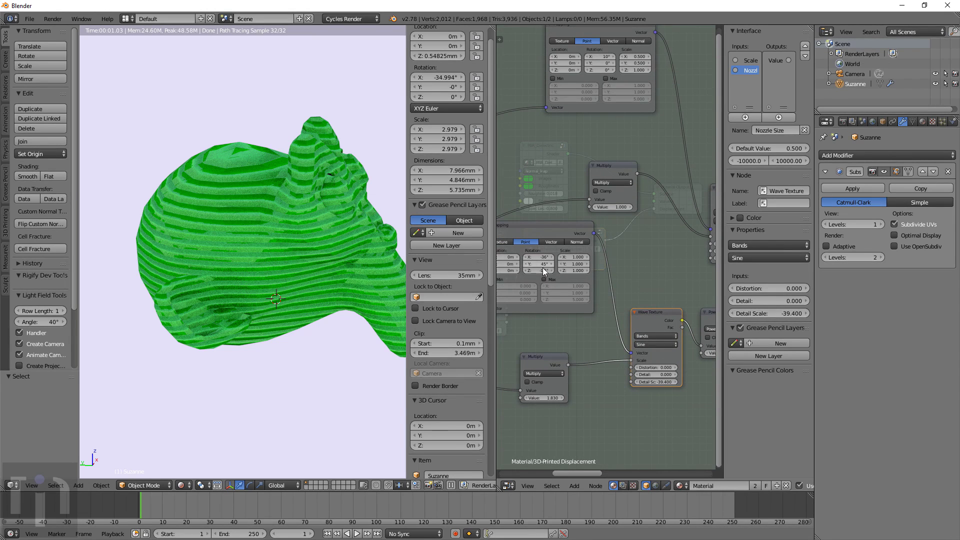
{"action": "middle_click_drag", "start_coordinate": [640, 331], "coordinate": [498, 310]}
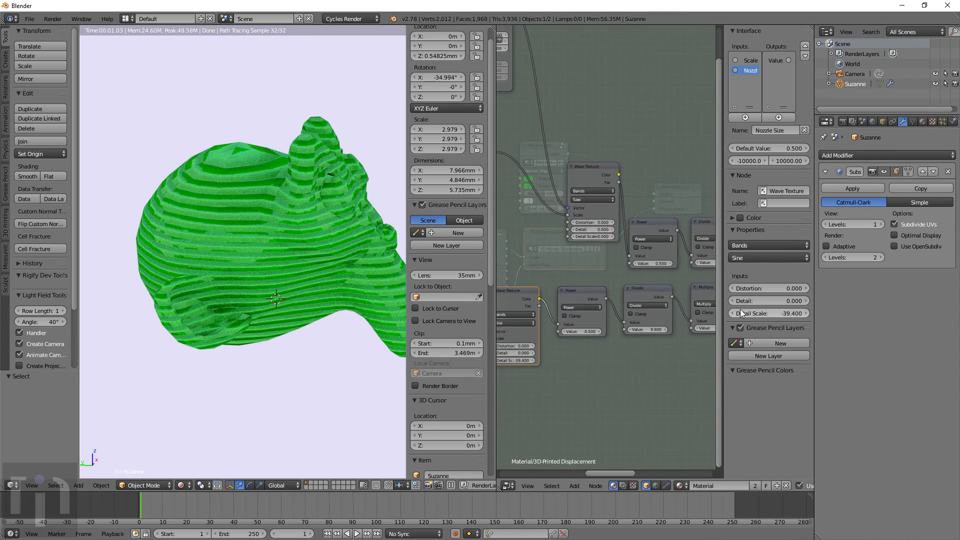
{"action": "middle_click_drag", "start_coordinate": [585, 319], "coordinate": [525, 322]}
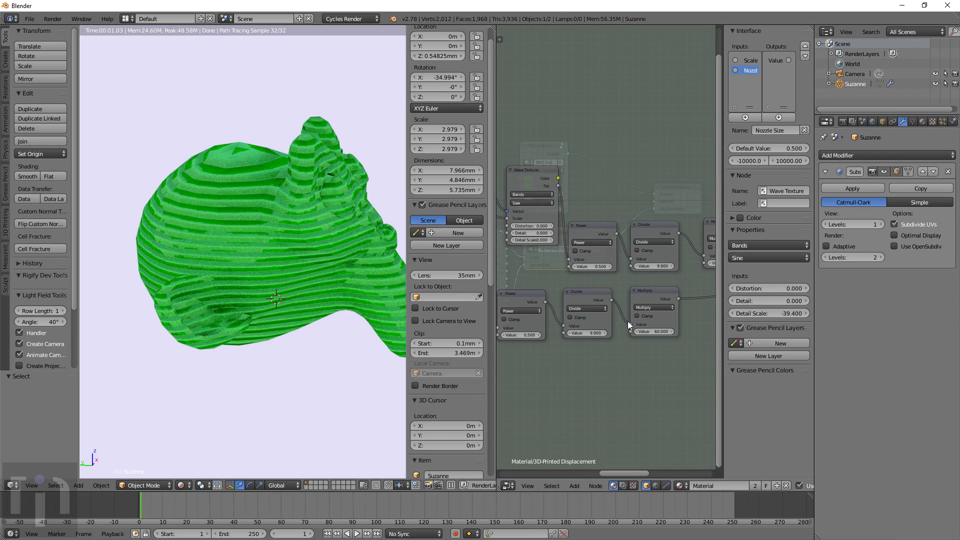
{"action": "middle_click_drag", "start_coordinate": [644, 323], "coordinate": [574, 341]}
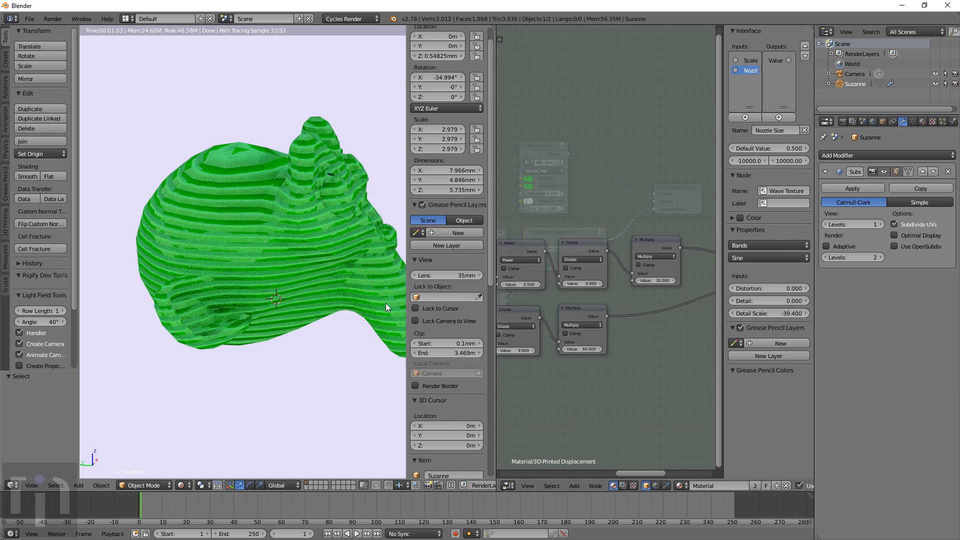
- Set the value of the Multiply node ending the sine wave's math chain to 40
{"action": "left_click", "coordinate": [591, 347]}
{"action": "type", "text": "40"}
{"action": "key", "text": "Return"}
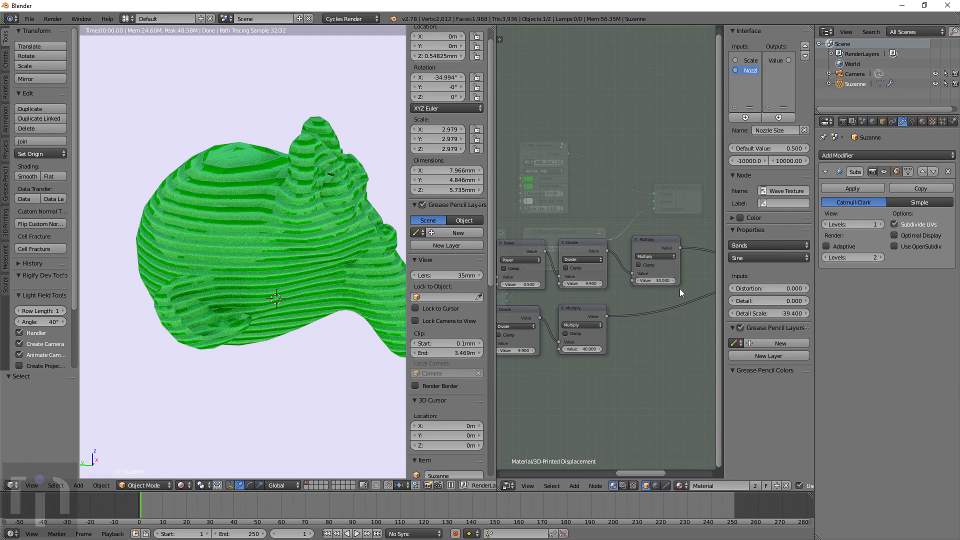
{"action": "scroll", "coordinate": [645, 278], "scroll_direction": "down", "scroll_amount": 2}
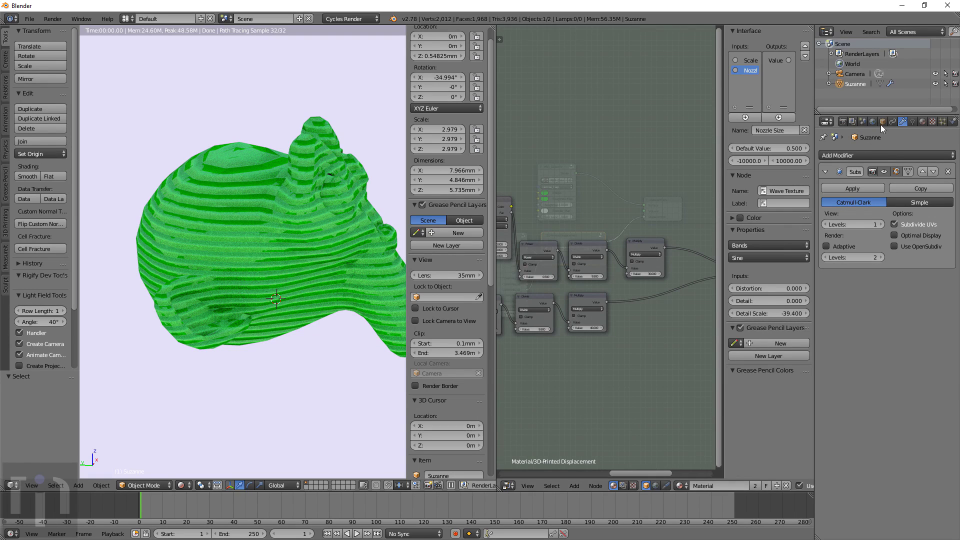
- Open Suzanne's material properties and examine the surface shader and the displacement scale and nozzle size inputs
{"action": "left_click", "coordinate": [924, 122]}
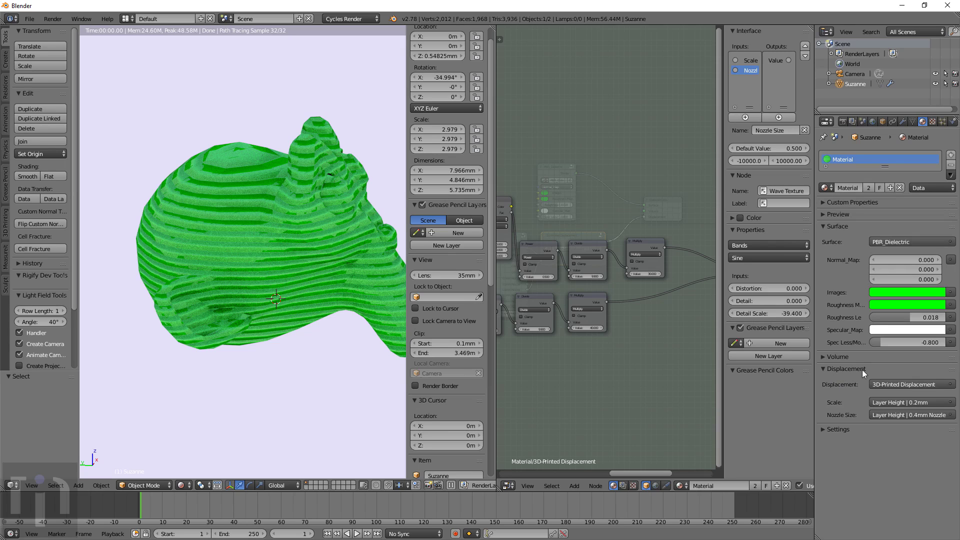
{"action": "left_click", "coordinate": [836, 228]}
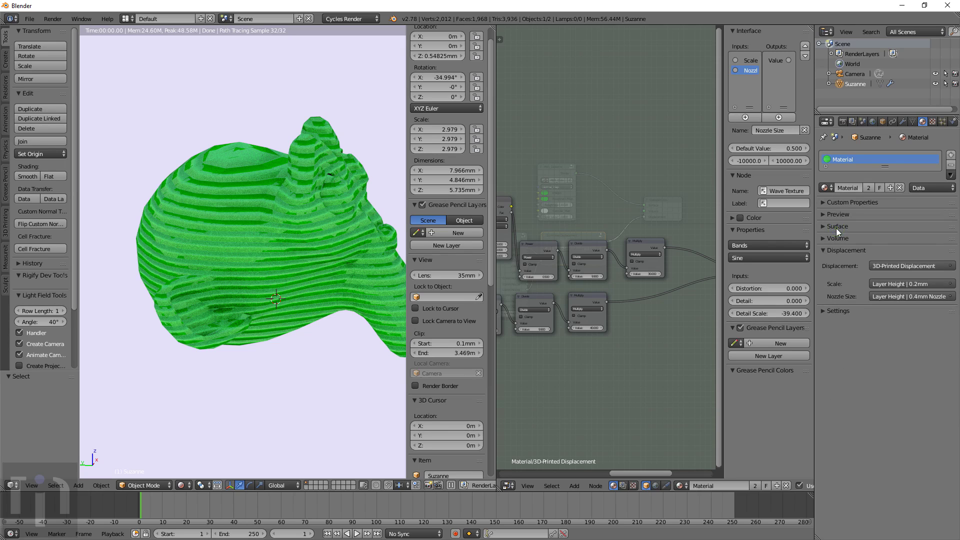
{"action": "left_click", "coordinate": [836, 228]}
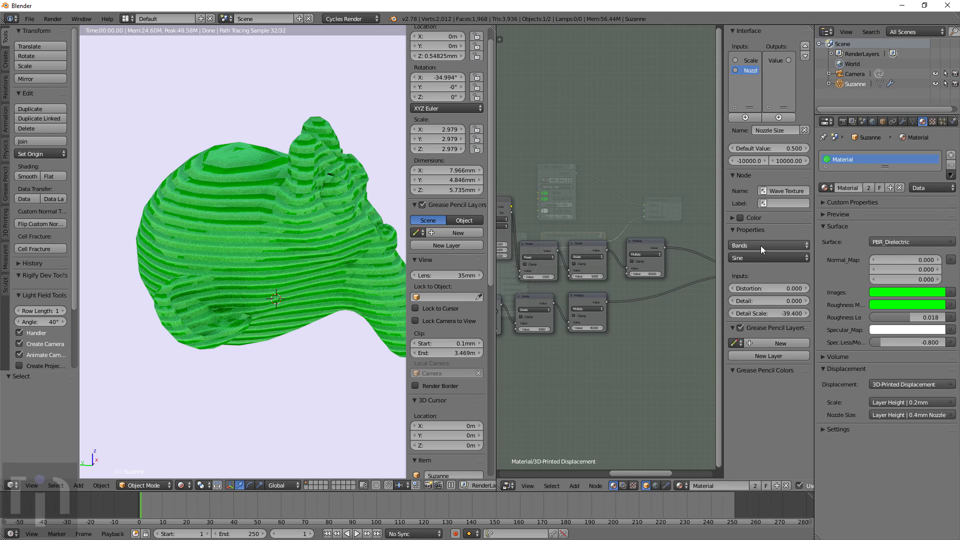
{"action": "left_click", "coordinate": [900, 241]}
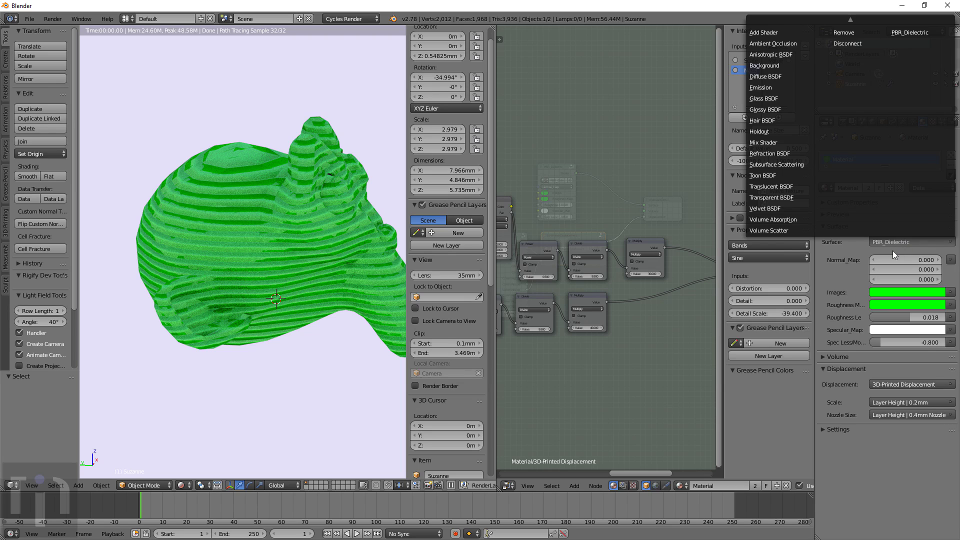
{"action": "left_click", "coordinate": [864, 246]}
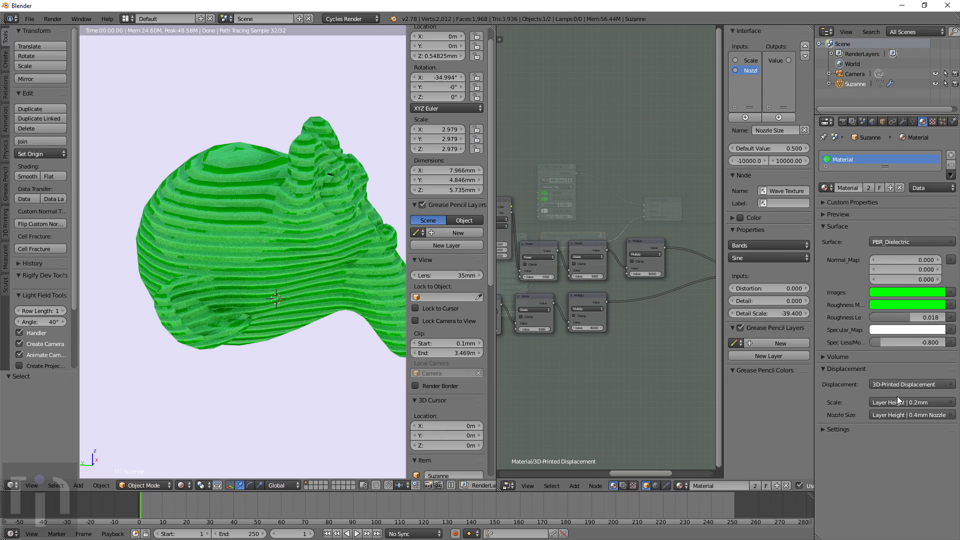
{"action": "scroll", "coordinate": [356, 289], "scroll_direction": "up", "scroll_amount": 6}
{"action": "scroll", "coordinate": [346, 295], "scroll_direction": "down", "scroll_amount": 5}
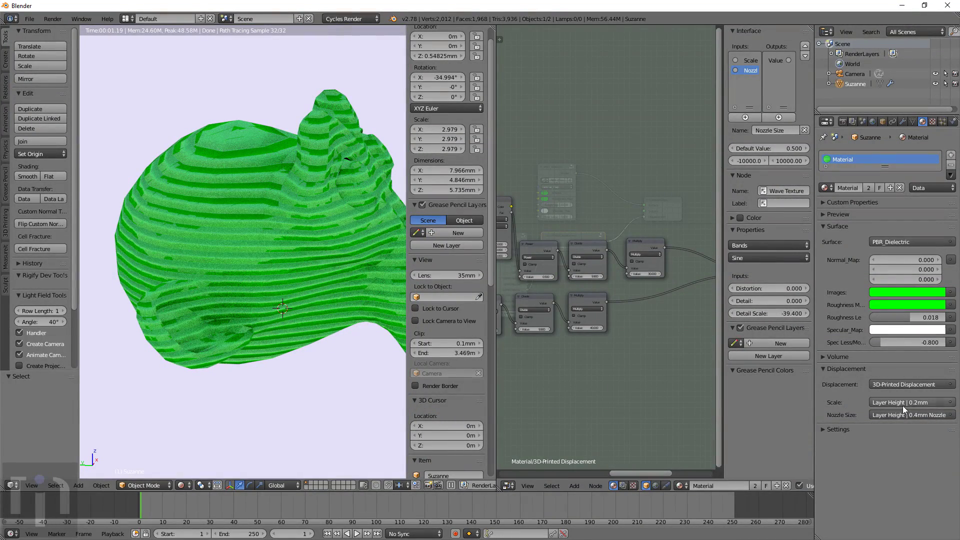
- Preview the displacement with the Scale input at the 0.1mm layer height, and return it to 0.2mm
{"action": "left_click", "coordinate": [950, 403]}
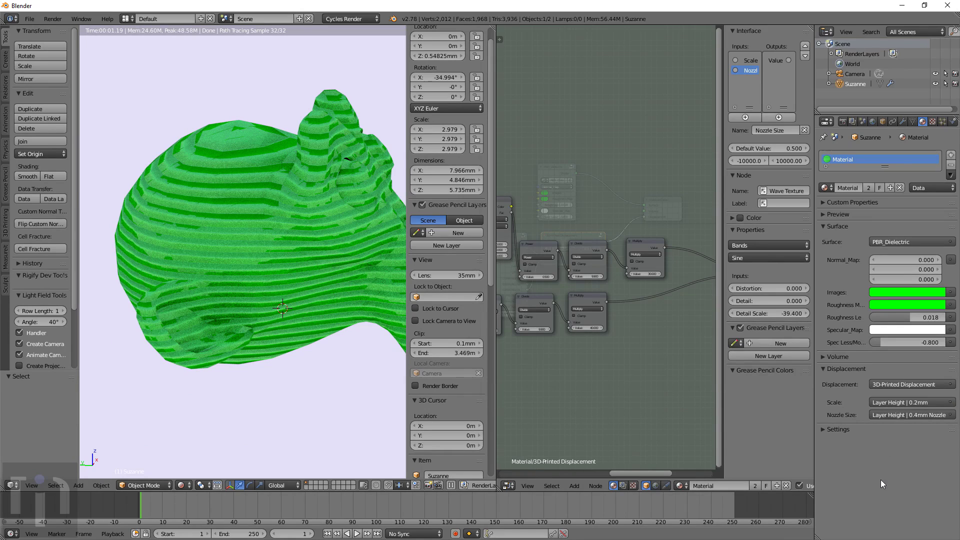
{"action": "left_click", "coordinate": [935, 403]}
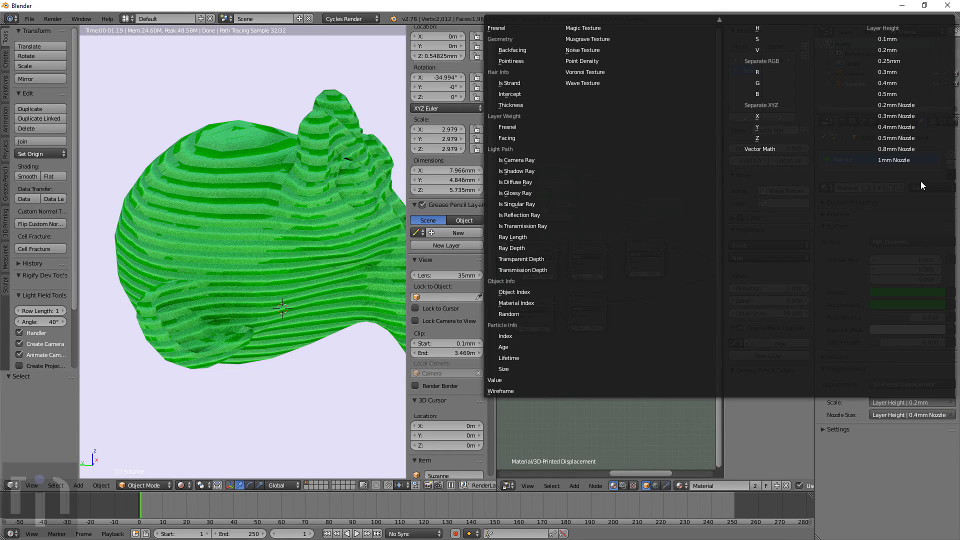
{"action": "left_click", "coordinate": [895, 41]}
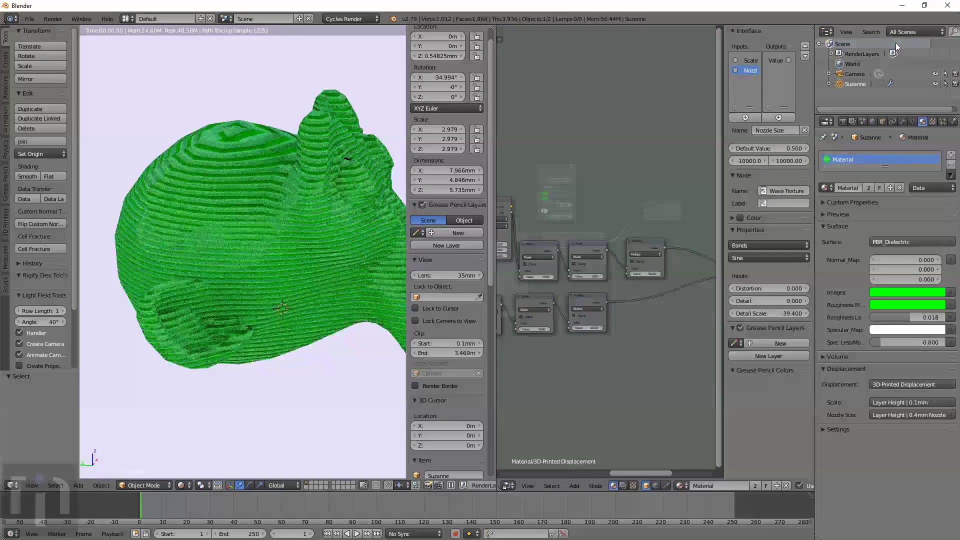
{"action": "left_click", "coordinate": [955, 402]}
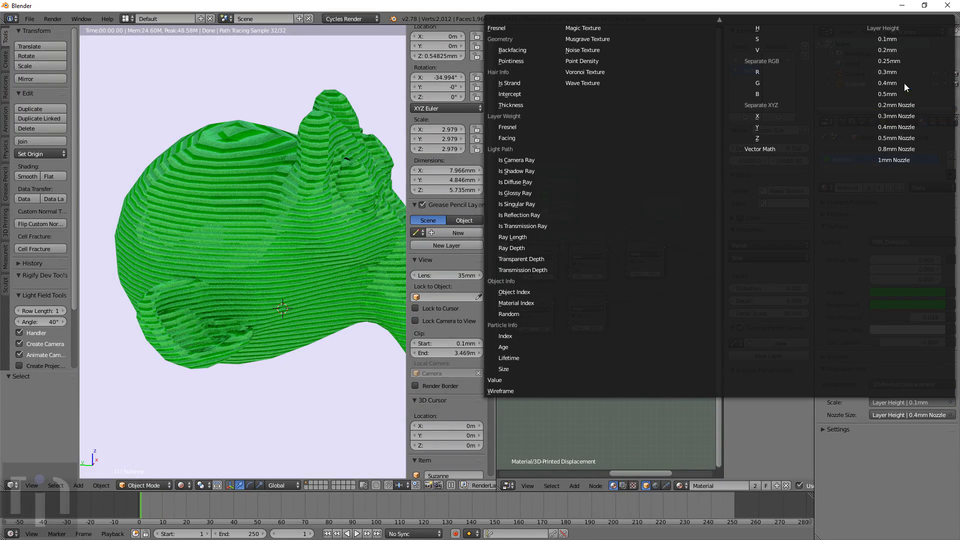
{"action": "left_click", "coordinate": [900, 50]}
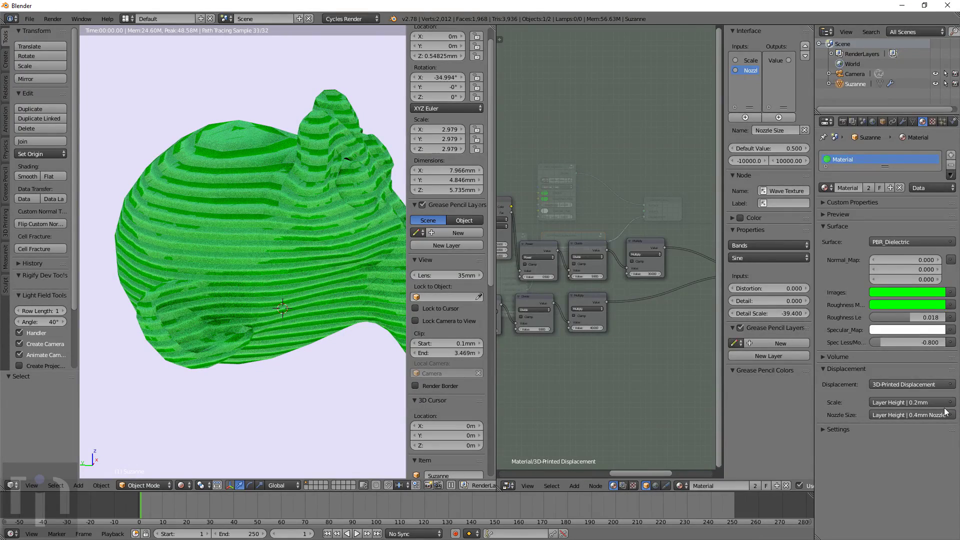
- Compare the 0.25mm and 0.3mm layer heights on the head by alternating the displacement Scale between them
{"action": "left_click", "coordinate": [935, 403]}
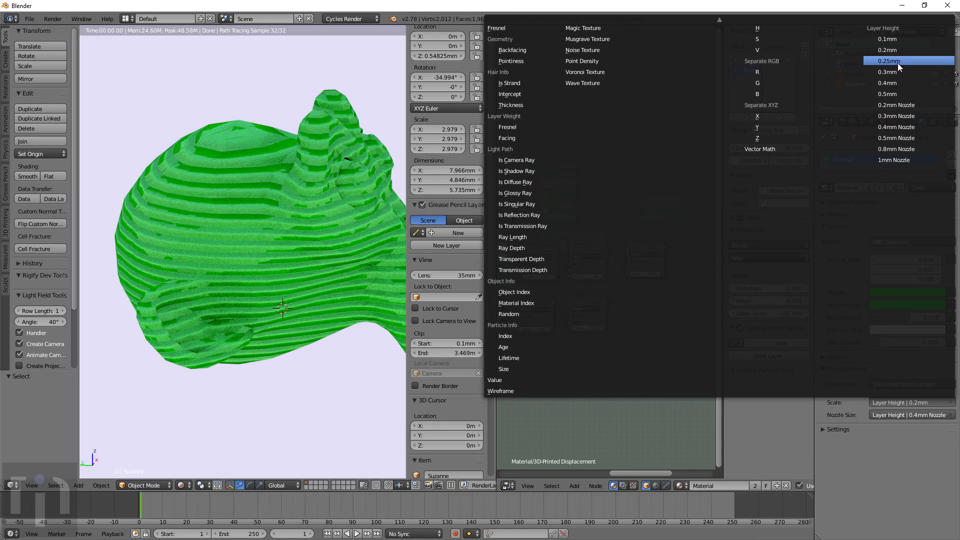
{"action": "left_click", "coordinate": [897, 61]}
{"action": "left_click", "coordinate": [935, 402]}
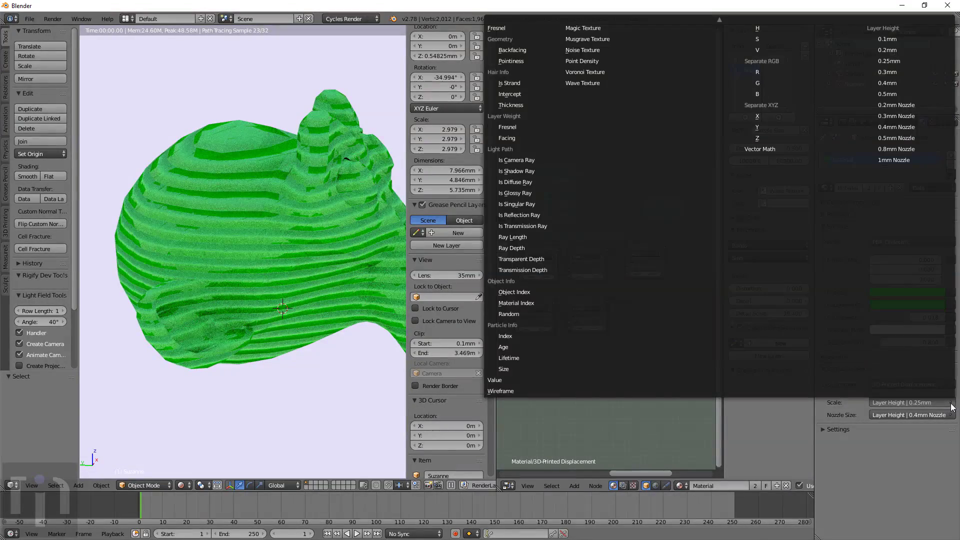
{"action": "left_click", "coordinate": [904, 70]}
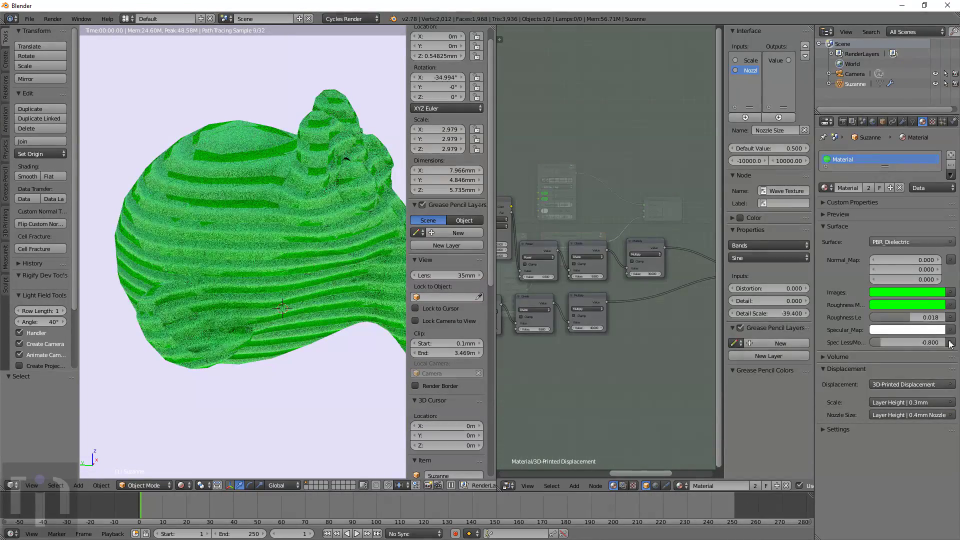
{"action": "left_click", "coordinate": [948, 405]}
{"action": "left_click", "coordinate": [885, 61]}
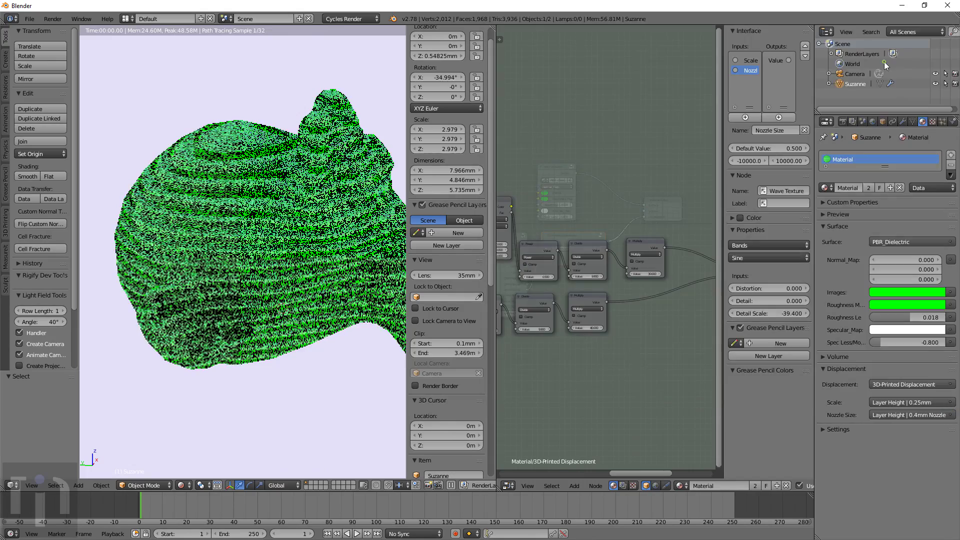
{"action": "left_click", "coordinate": [947, 402]}
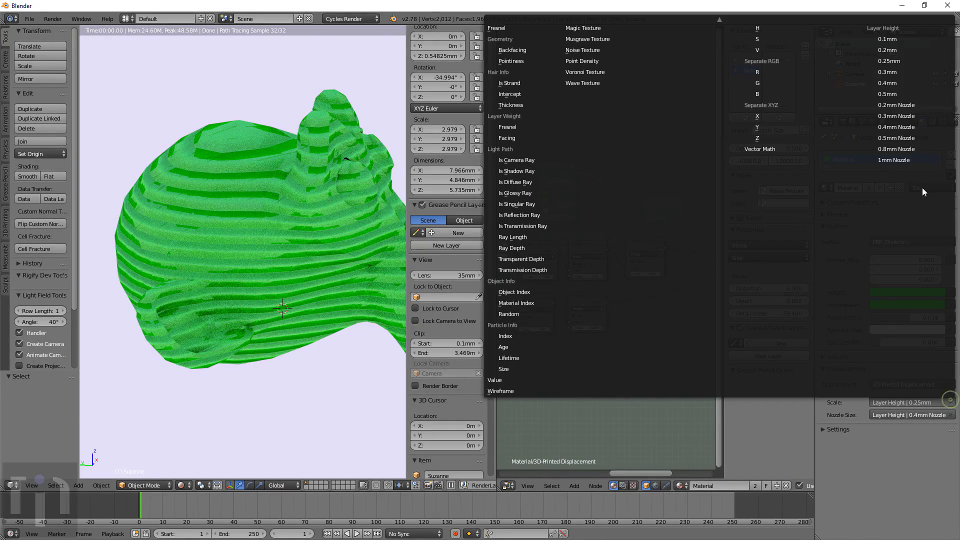
{"action": "left_click", "coordinate": [895, 72]}
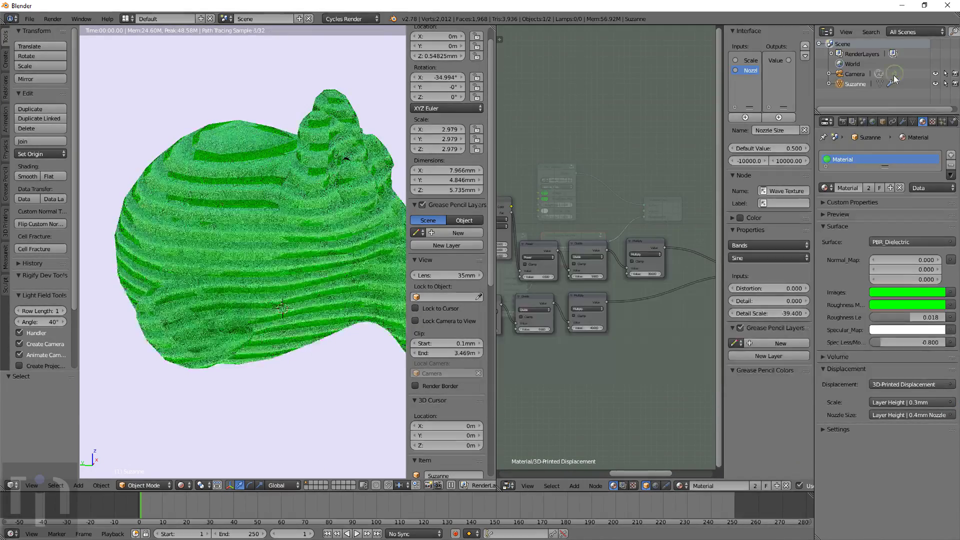
- Preview the coarser 0.4mm and 0.5mm layer heights on the head through the displacement Scale input
{"action": "left_click", "coordinate": [947, 403]}
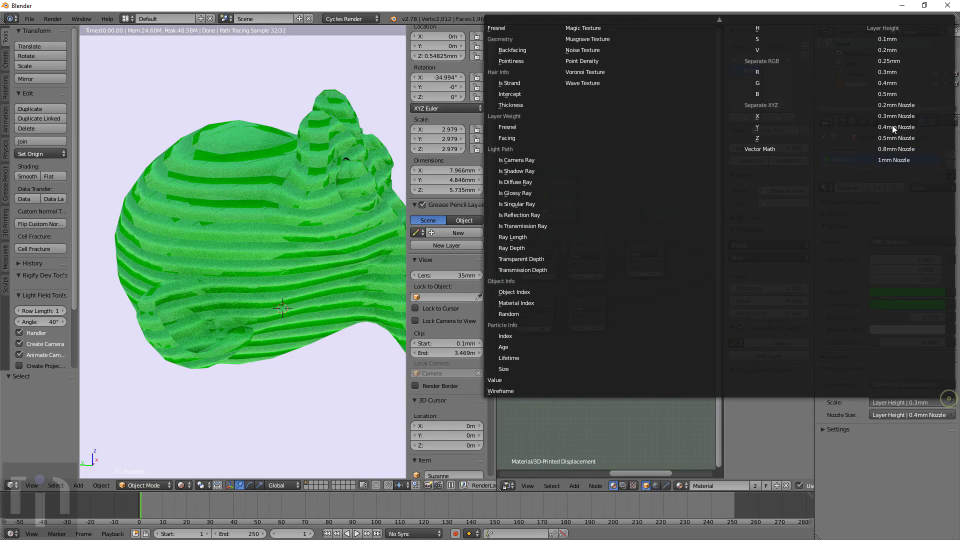
{"action": "left_click", "coordinate": [895, 83]}
{"action": "left_click", "coordinate": [952, 405]}
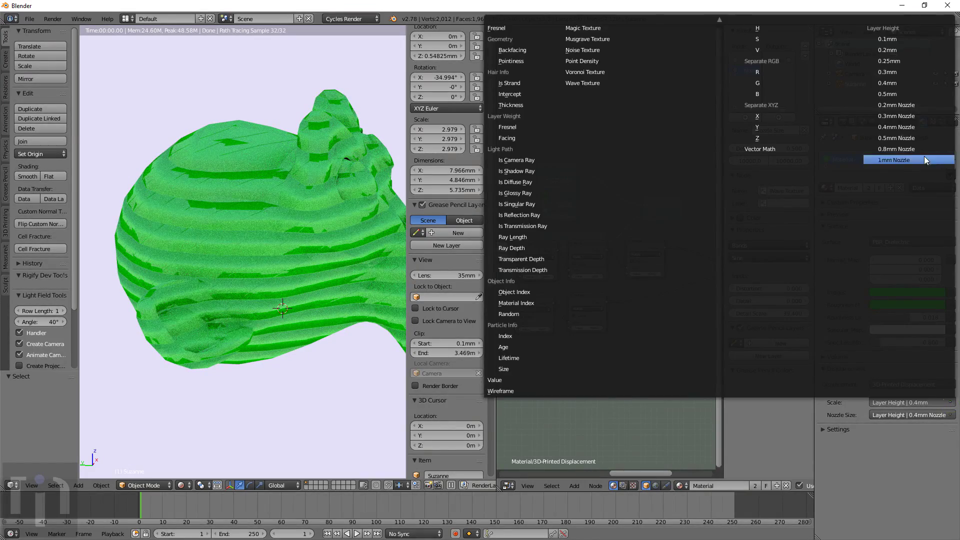
{"action": "left_click", "coordinate": [895, 94]}
- Scale the Suzanne head up by a factor of about 3.54
{"action": "middle_click_drag", "start_coordinate": [268, 304], "coordinate": [216, 314]}
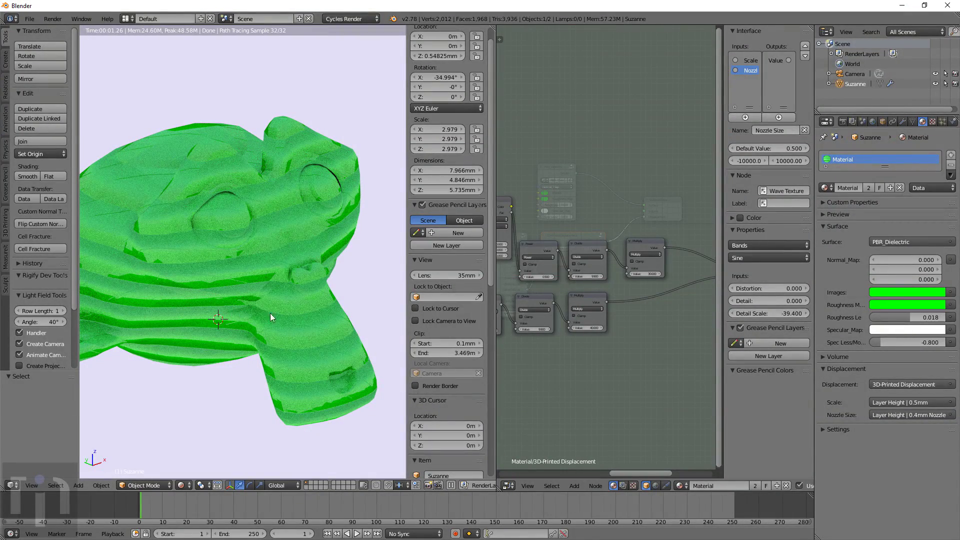
{"action": "key", "text": "s"}
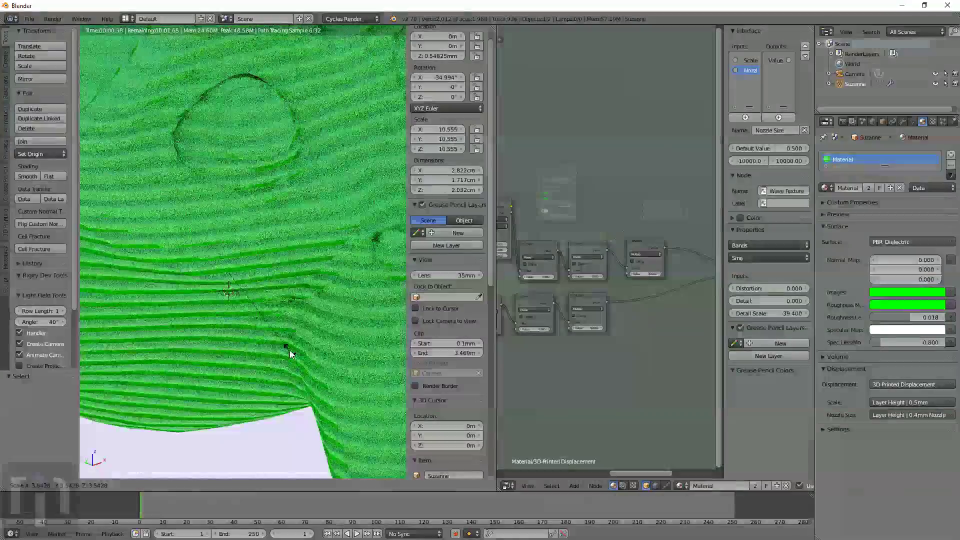
{"action": "left_click", "coordinate": [289, 350]}
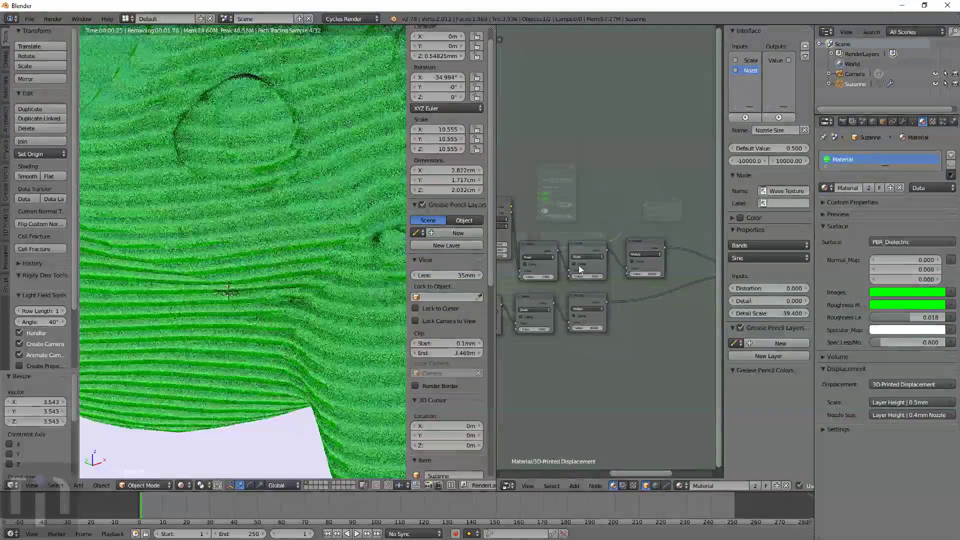
{"action": "middle_click_drag", "start_coordinate": [202, 262], "coordinate": [271, 257]}
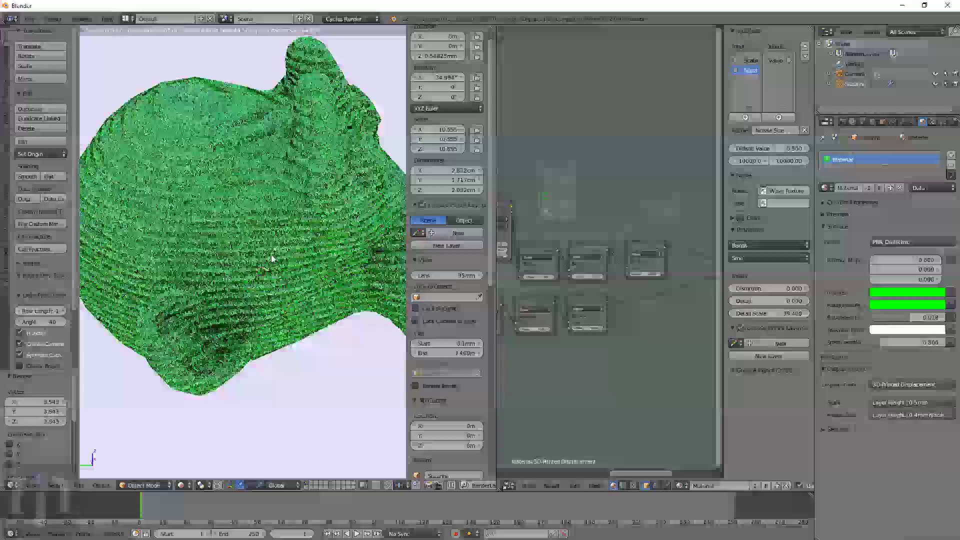
- Set the displacement Scale to the 0.2mm layer height and inspect the enlarged head from the front and side
{"action": "left_click", "coordinate": [934, 405]}
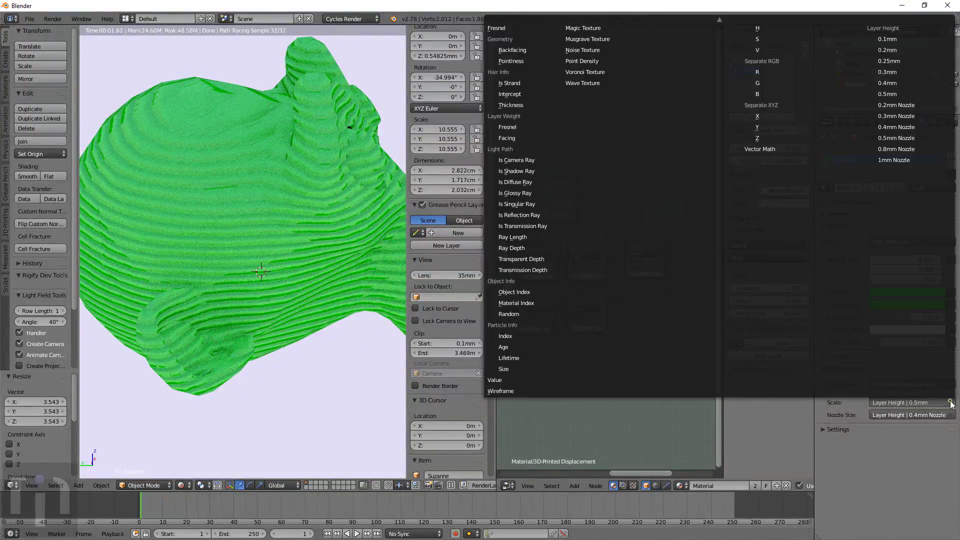
{"action": "left_click", "coordinate": [938, 50]}
{"action": "middle_click_drag", "start_coordinate": [265, 294], "coordinate": [255, 323]}
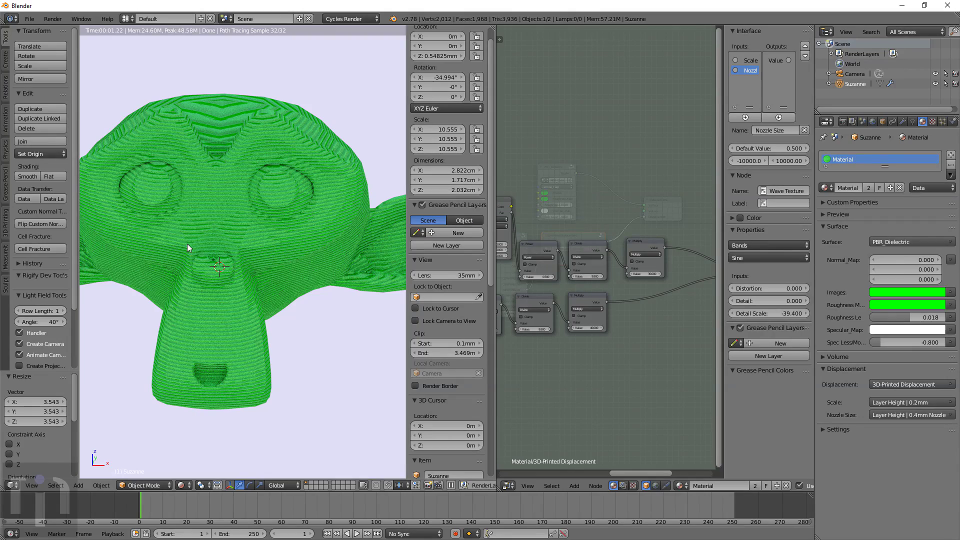
{"action": "mouse_move", "coordinate": [294, 258]}
{"action": "middle_mouse_down"}
{"action": "mouse_move", "coordinate": [315, 255]}
{"action": "mouse_move", "coordinate": [304, 266]}
{"action": "middle_mouse_up"}
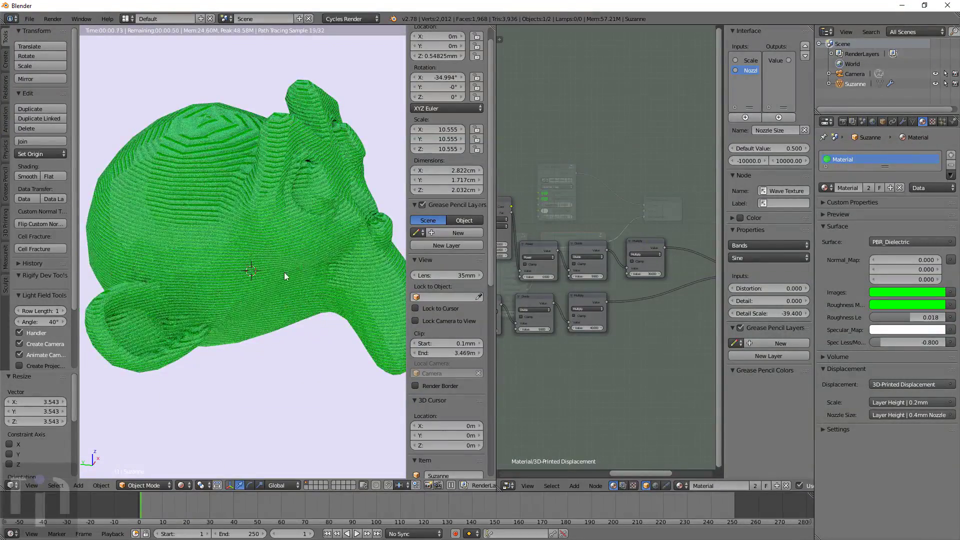
- Add a cube mesh at the centre of the scene
{"action": "scroll", "coordinate": [284, 272], "scroll_direction": "down", "scroll_amount": 4}
{"action": "key", "text": "shift+a"}
{"action": "mouse_move", "coordinate": [307, 271]}
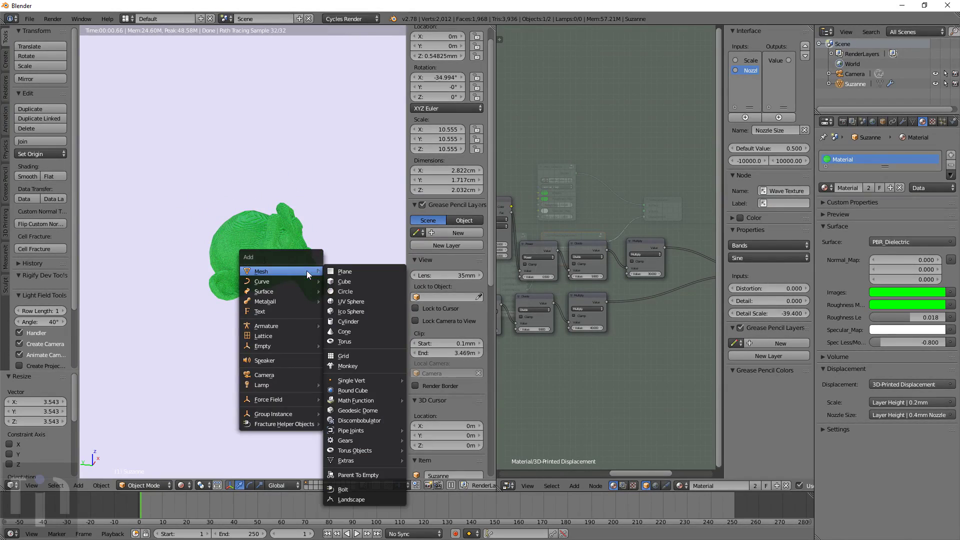
{"action": "left_click", "coordinate": [361, 280]}
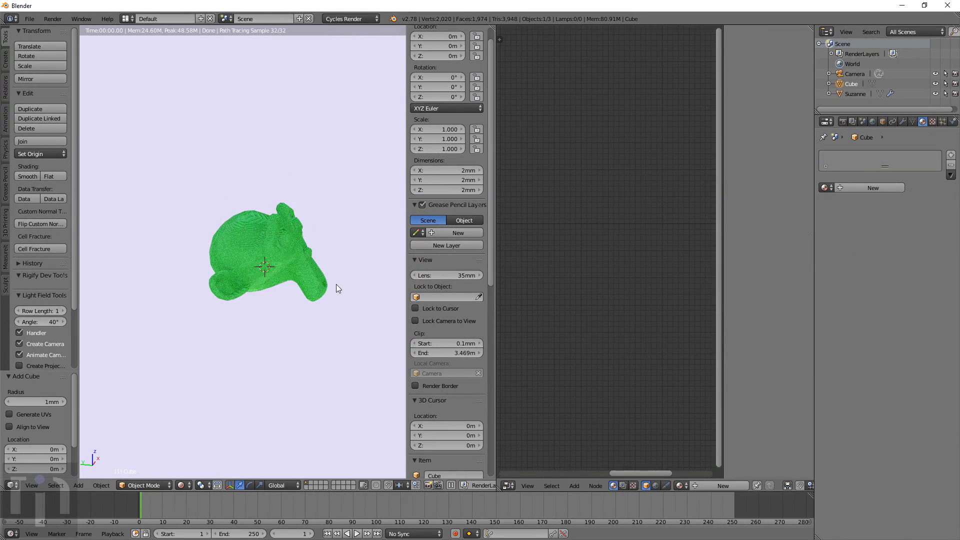
{"action": "scroll", "coordinate": [336, 284], "scroll_direction": "up", "scroll_amount": 5}
{"action": "scroll", "coordinate": [340, 289], "scroll_direction": "down", "scroll_amount": 4}
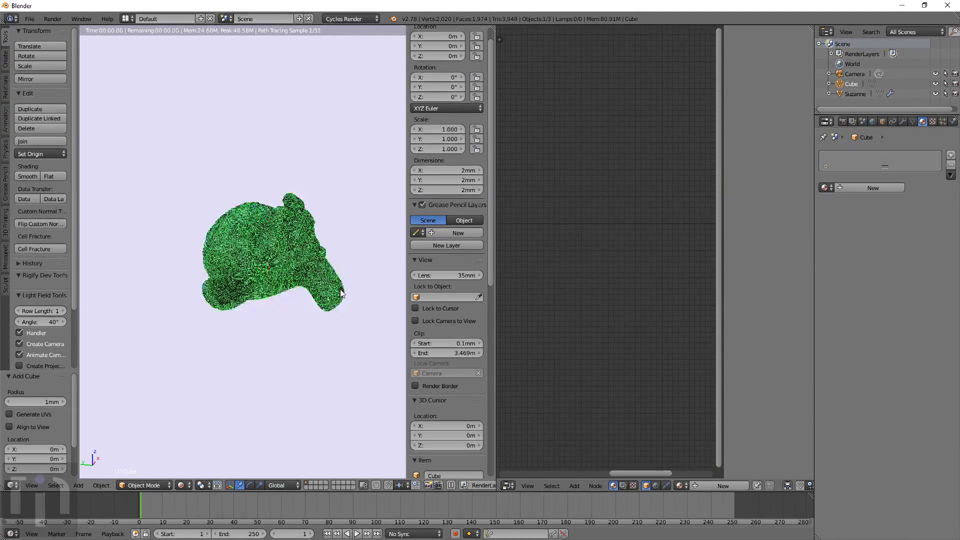
- Set the cube's X, Y and Z dimensions to 2 cm each
{"action": "left_click", "coordinate": [458, 171]}
{"action": "type", "text": "2cm"}
{"action": "key", "text": "Tab"}
{"action": "type", "text": "2cm"}
{"action": "key", "text": "Tab"}
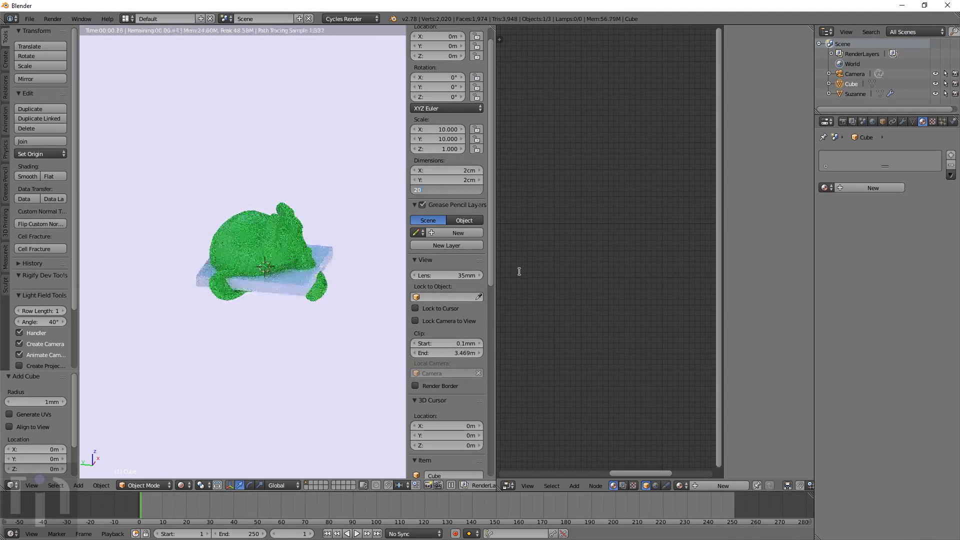
{"action": "type", "text": "2cm"}
{"action": "key", "text": "Return"}
- Move the cube about 2.22 cm along the global Y axis, beside the Suzanne head
{"action": "key", "text": "g"}
{"action": "key", "text": "y"}
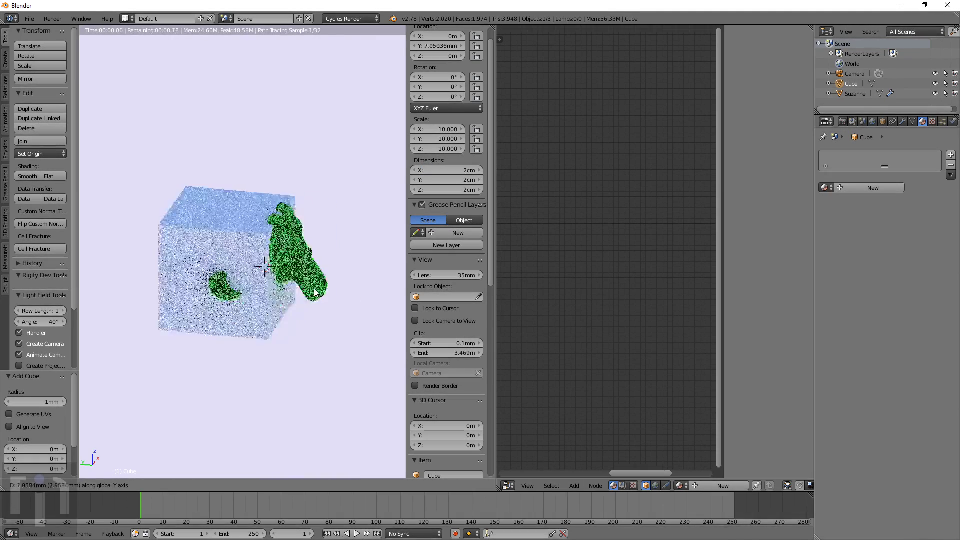
{"action": "left_click", "coordinate": [232, 287]}
{"action": "middle_click_drag", "start_coordinate": [233, 286], "coordinate": [260, 305], "text": "shift"}
{"action": "scroll", "coordinate": [318, 308], "scroll_direction": "up", "scroll_amount": 6}
{"action": "scroll", "coordinate": [318, 308], "scroll_direction": "down", "scroll_amount": 1}
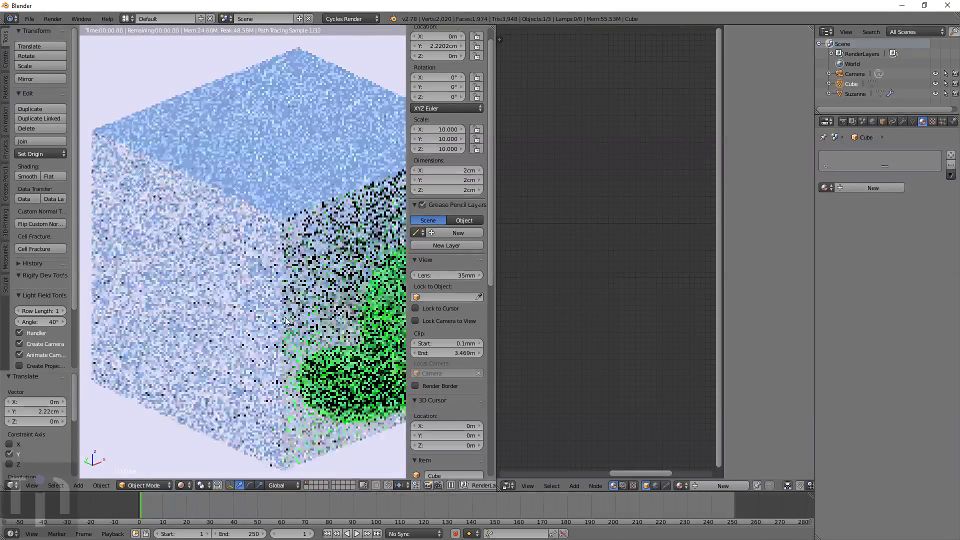
- Assign the existing green material named Material to the cube and inspect the layer lines on its faces
{"action": "left_click", "coordinate": [825, 188]}
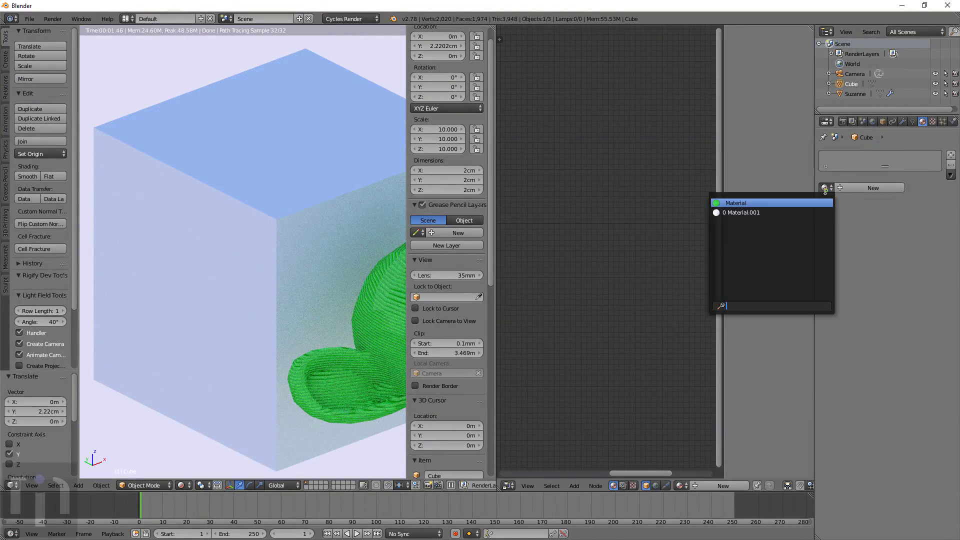
{"action": "left_click", "coordinate": [799, 208]}
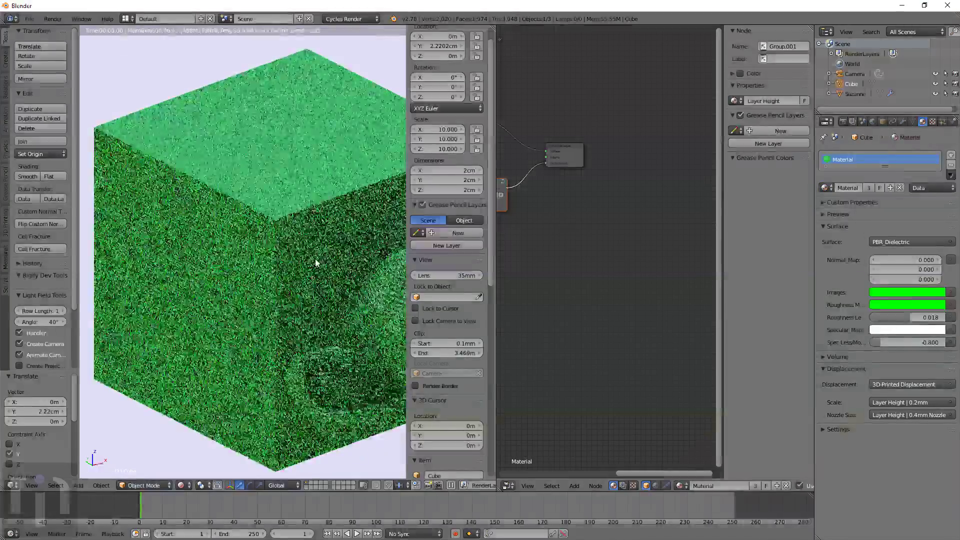
{"action": "scroll", "coordinate": [317, 260], "scroll_direction": "up", "scroll_amount": 5}
{"action": "middle_click_drag", "start_coordinate": [318, 260], "coordinate": [354, 260]}
{"action": "middle_click_drag", "start_coordinate": [356, 349], "coordinate": [323, 324]}
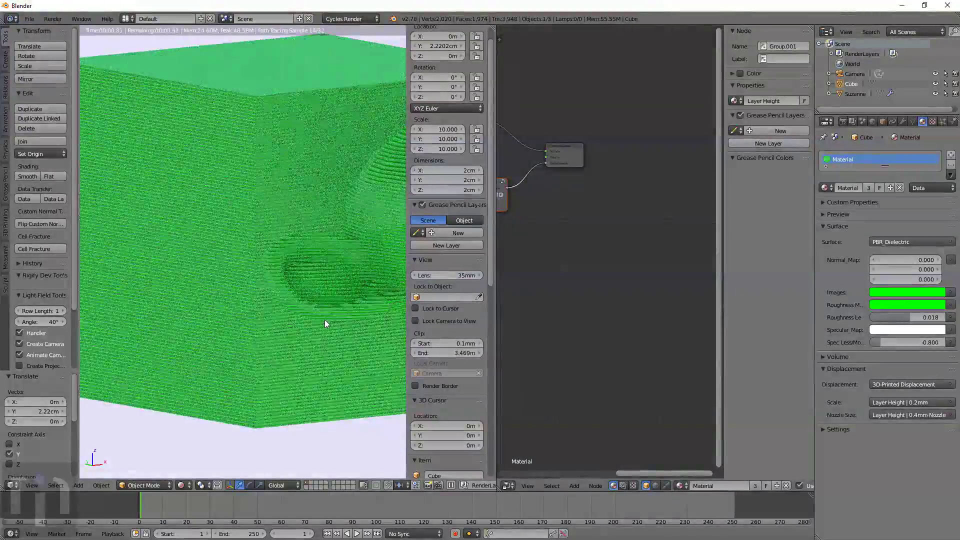
- Examine the printed layer lines on the cube's side and top faces from several angles and distances
{"action": "scroll", "coordinate": [324, 320], "scroll_direction": "up", "scroll_amount": 6}
{"action": "scroll", "coordinate": [317, 328], "scroll_direction": "down", "scroll_amount": 5}
{"action": "middle_click_drag", "start_coordinate": [317, 327], "coordinate": [292, 298]}
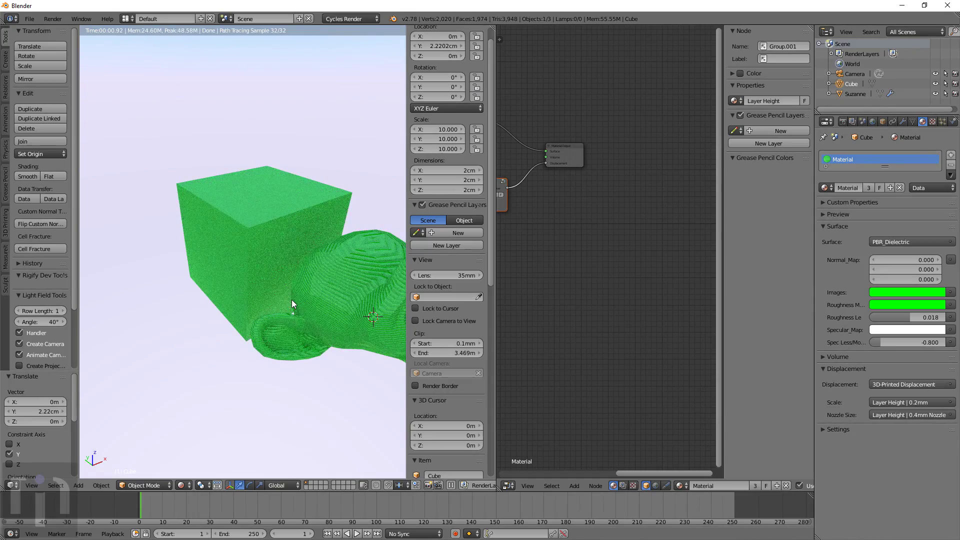
{"action": "scroll", "coordinate": [292, 299], "scroll_direction": "up", "scroll_amount": 4}
{"action": "middle_click_drag", "start_coordinate": [292, 299], "coordinate": [309, 296]}
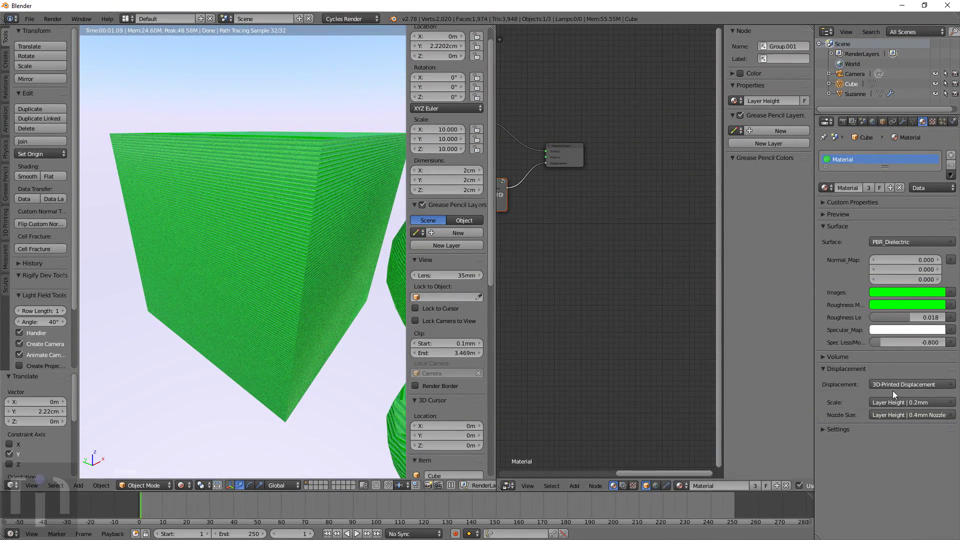
{"action": "middle_click_drag", "start_coordinate": [317, 236], "coordinate": [349, 279]}
{"action": "scroll", "coordinate": [320, 263], "scroll_direction": "up", "scroll_amount": 5}
{"action": "scroll", "coordinate": [312, 256], "scroll_direction": "down", "scroll_amount": 5}
- Open the 3D-Printed Displacement node group for editing and bring its Power, Divide and Multiply math nodes into view
{"action": "middle_click_drag", "start_coordinate": [545, 252], "coordinate": [628, 275]}
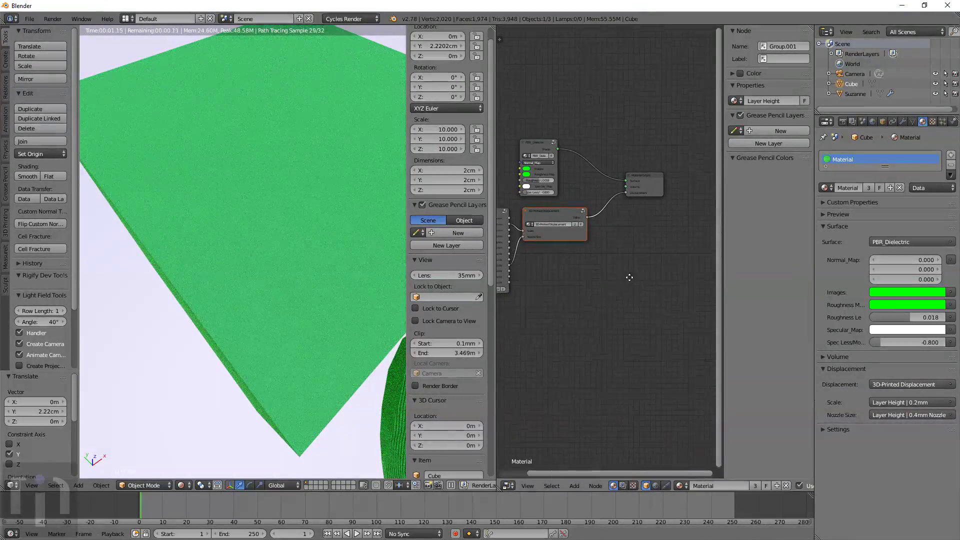
{"action": "key", "text": "Tab"}
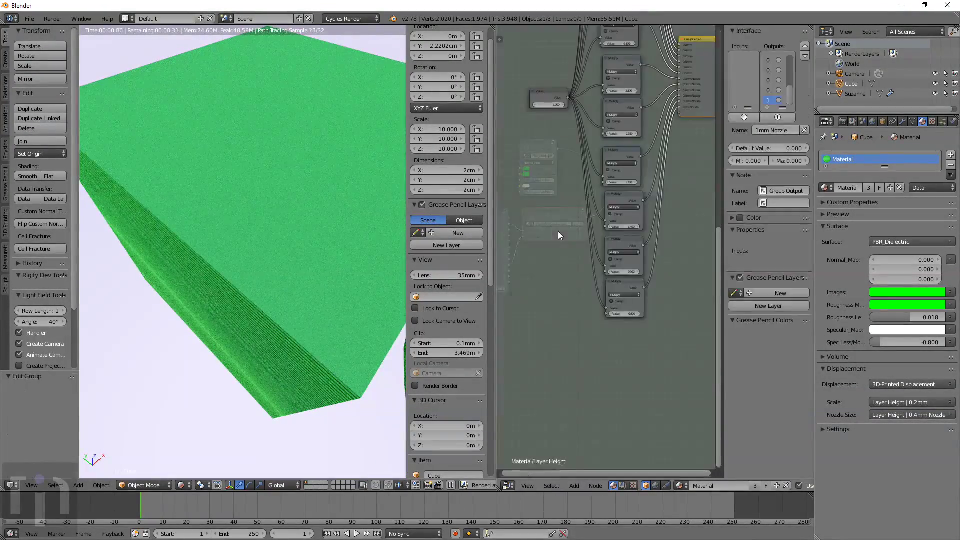
{"action": "key", "text": "Tab"}
{"action": "left_click", "coordinate": [559, 219]}
{"action": "key", "text": "Tab"}
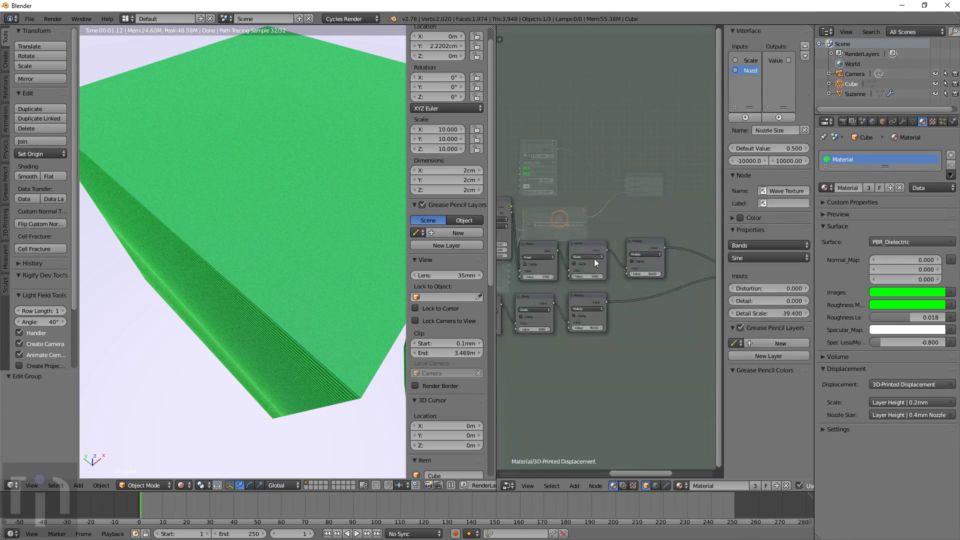
{"action": "scroll", "coordinate": [617, 294], "scroll_direction": "up", "scroll_amount": 2}
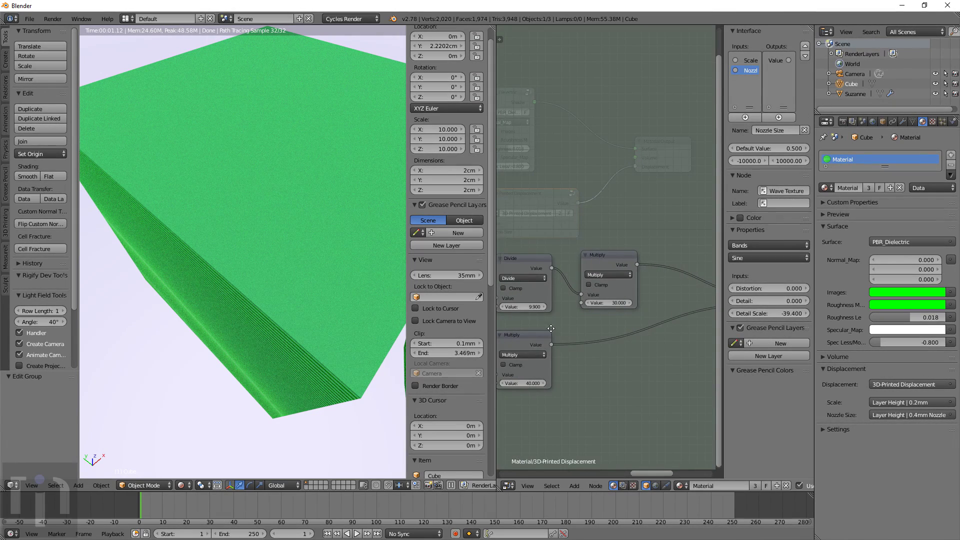
{"action": "middle_click_drag", "start_coordinate": [551, 329], "coordinate": [652, 304]}
- Examine the nozzle-width lines on the cube's top face from several angles and distances
{"action": "scroll", "coordinate": [286, 247], "scroll_direction": "down", "scroll_amount": 5}
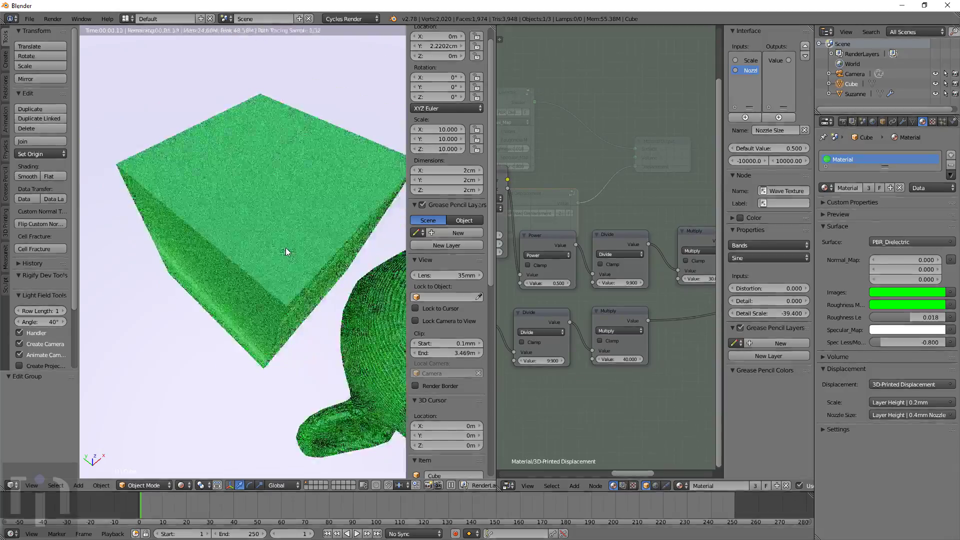
{"action": "middle_click_drag", "start_coordinate": [286, 247], "coordinate": [268, 230]}
{"action": "scroll", "coordinate": [314, 235], "scroll_direction": "up", "scroll_amount": 3}
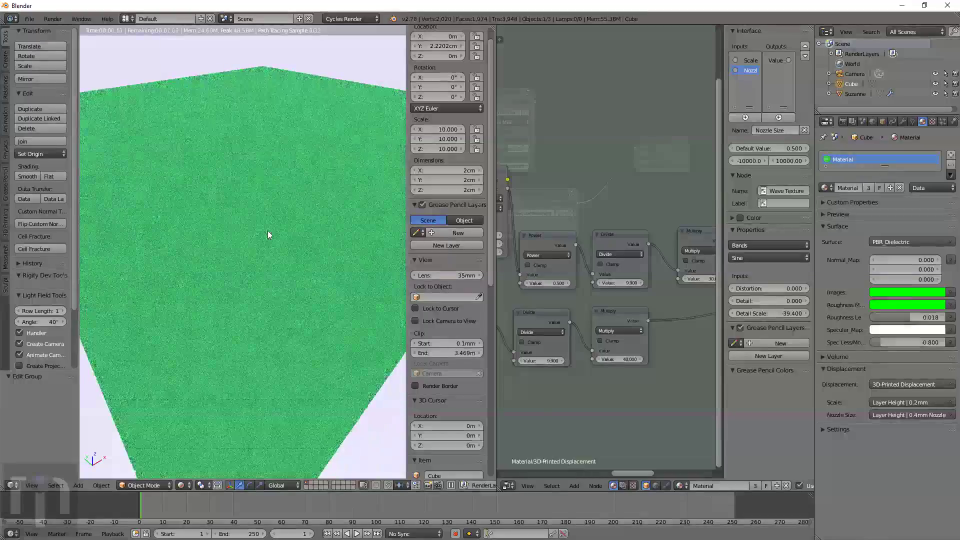
{"action": "middle_click_drag", "start_coordinate": [279, 298], "coordinate": [301, 328]}
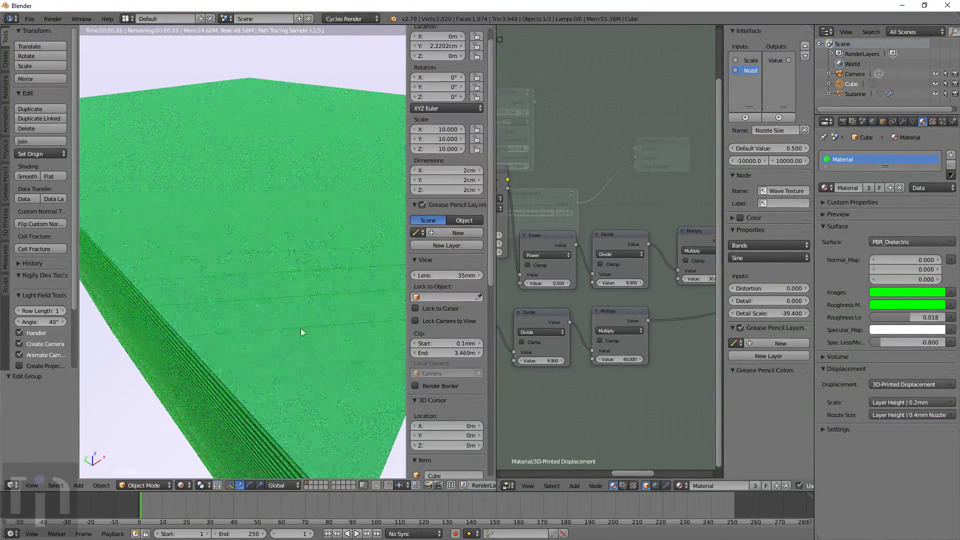
{"action": "middle_click_drag", "start_coordinate": [193, 297], "coordinate": [325, 357]}
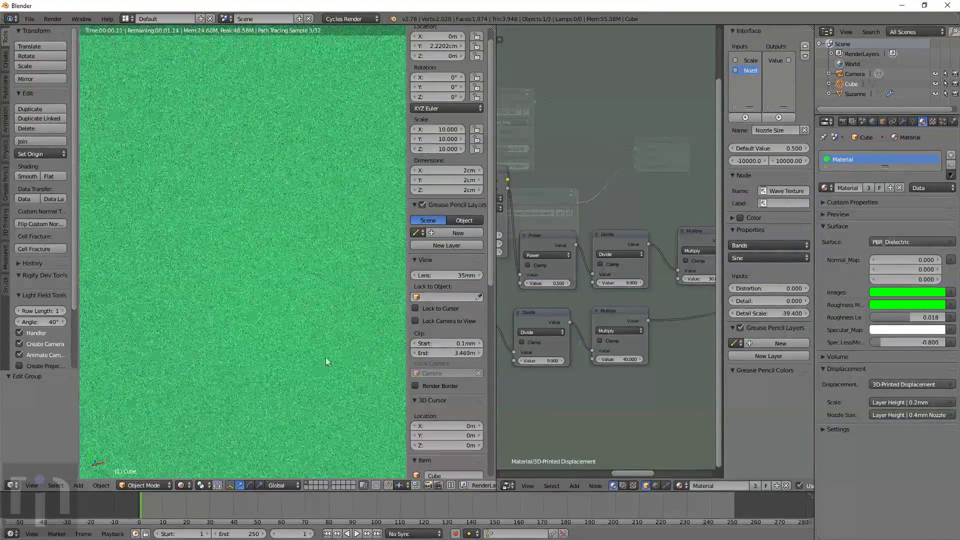
{"action": "scroll", "coordinate": [306, 317], "scroll_direction": "down", "scroll_amount": 6}
{"action": "middle_click_drag", "start_coordinate": [306, 316], "coordinate": [300, 270]}
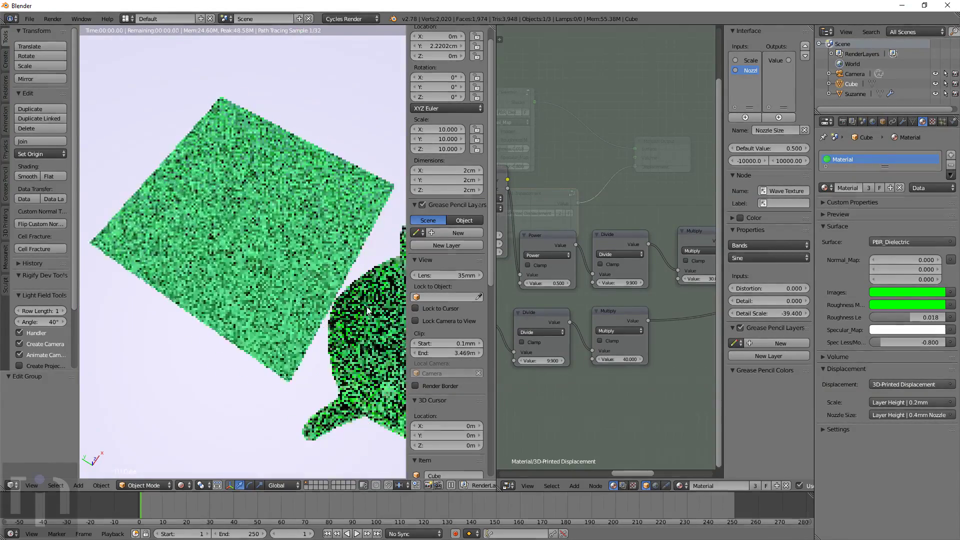
{"action": "scroll", "coordinate": [292, 272], "scroll_direction": "up", "scroll_amount": 3}
{"action": "scroll", "coordinate": [292, 272], "scroll_direction": "up", "scroll_amount": 2}
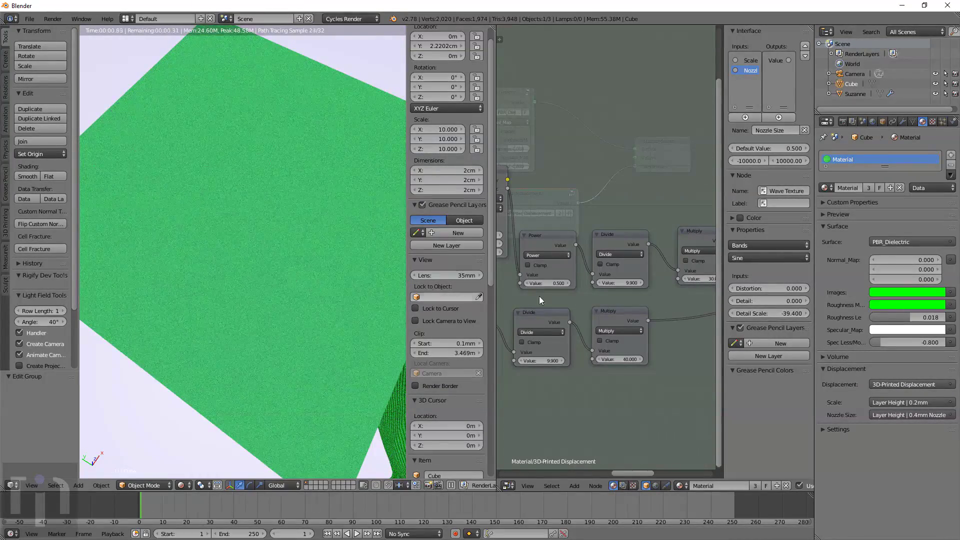
- Set the displacement group's Mix node factor to 0.015 and inspect the cube's surface up close
{"action": "left_click", "coordinate": [696, 278]}
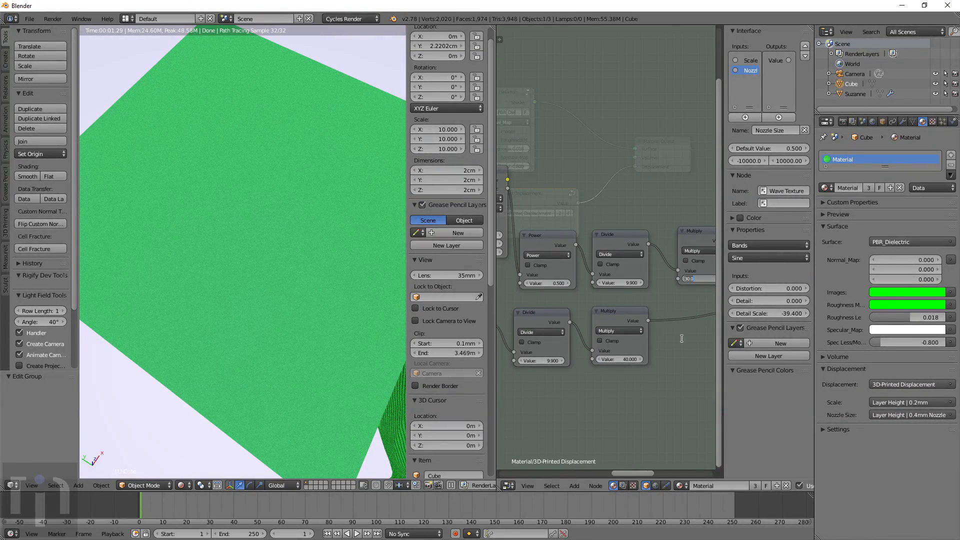
{"action": "middle_click_drag", "start_coordinate": [687, 345], "coordinate": [526, 332]}
{"action": "left_click_drag", "start_coordinate": [596, 272], "coordinate": [592, 272]}
{"action": "middle_click_drag", "start_coordinate": [268, 338], "coordinate": [304, 314]}
{"action": "scroll", "coordinate": [305, 317], "scroll_direction": "up", "scroll_amount": 3}
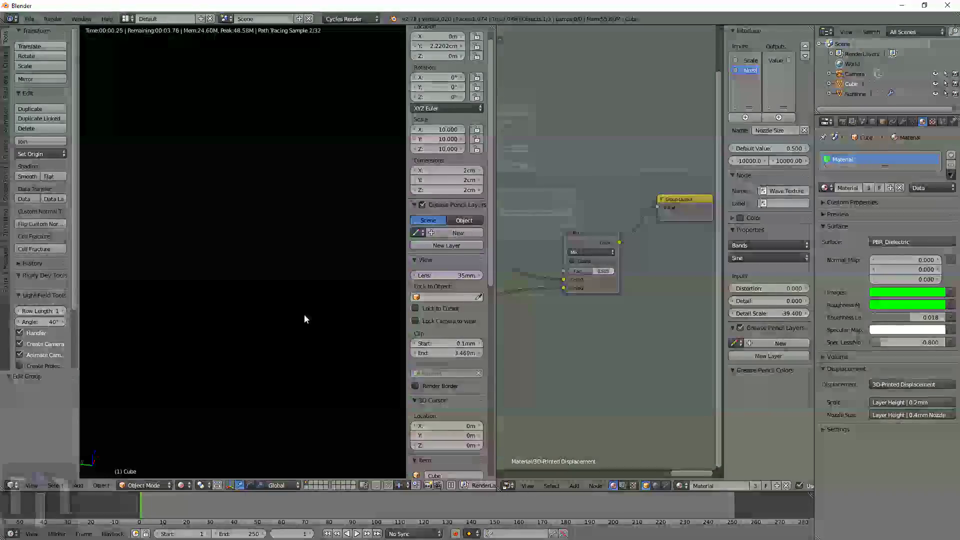
- Set the displacement group's Mix node factor to 0.98 and check the lines on the cube's side and top faces
{"action": "left_click", "coordinate": [600, 271]}
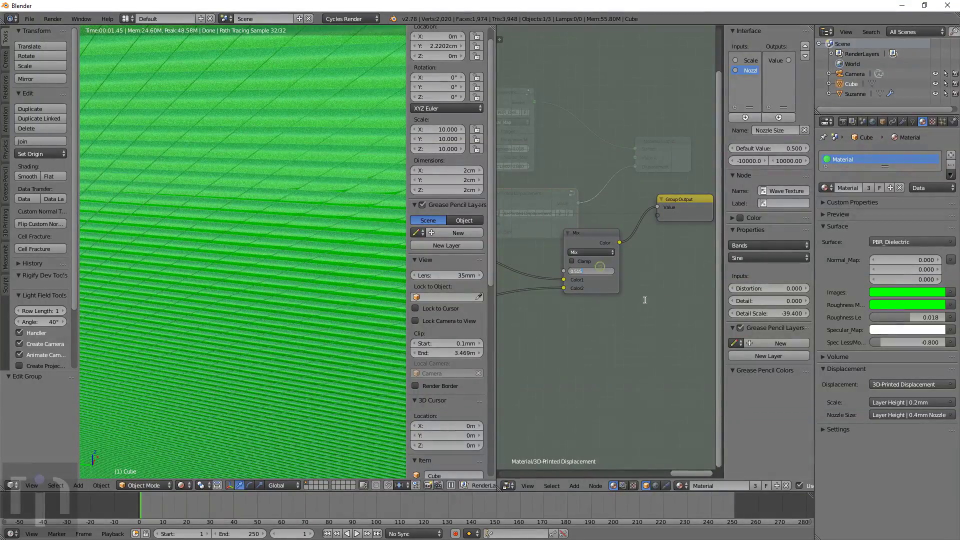
{"action": "type", "text": ".9"}
{"action": "type", "text": "98"}
{"action": "key", "text": "Return"}
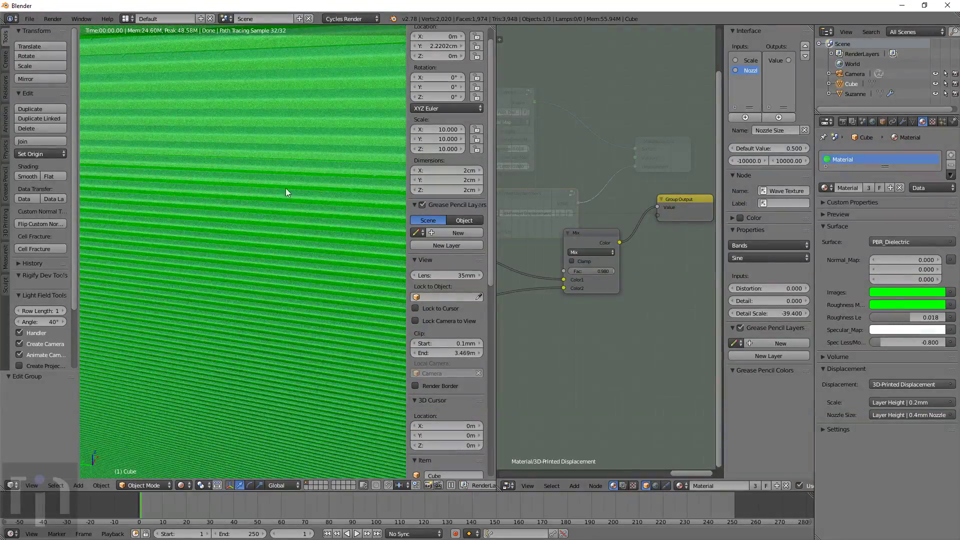
{"action": "middle_click_drag", "start_coordinate": [316, 185], "coordinate": [302, 215]}
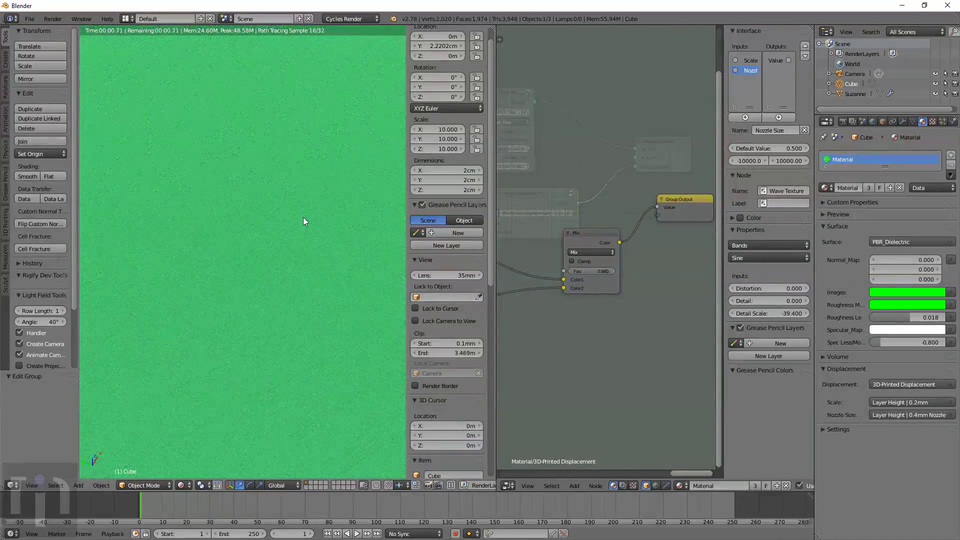
{"action": "scroll", "coordinate": [325, 270], "scroll_direction": "down", "scroll_amount": 4}
{"action": "middle_click_drag", "start_coordinate": [361, 283], "coordinate": [330, 301]}
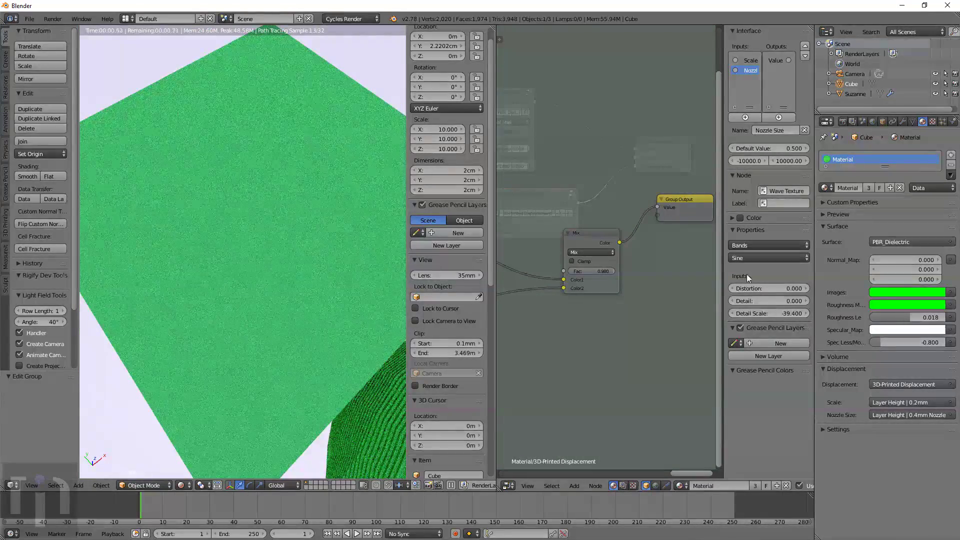
- Change the material's Images colour to blue and inspect the lines on the cube's top face
{"action": "left_click", "coordinate": [893, 292]}
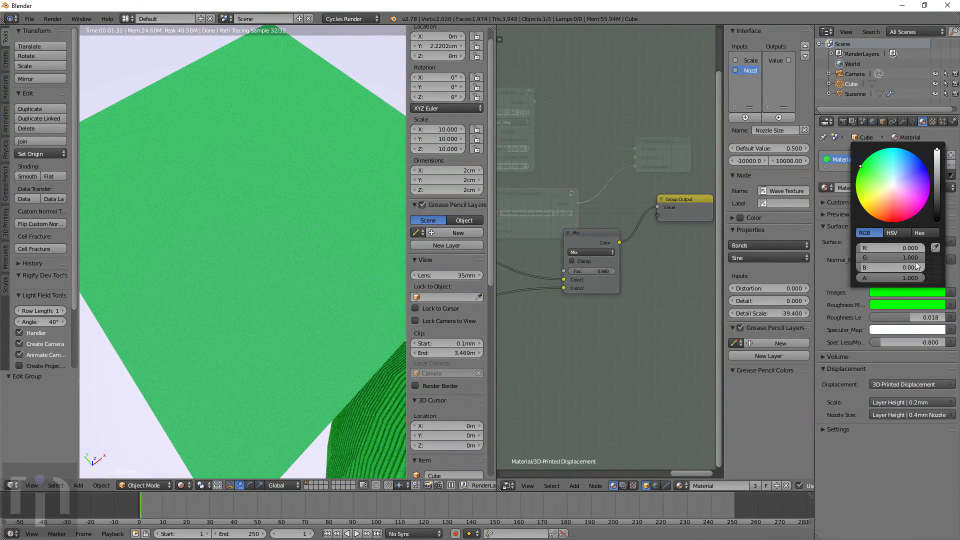
{"action": "left_click", "coordinate": [890, 293]}
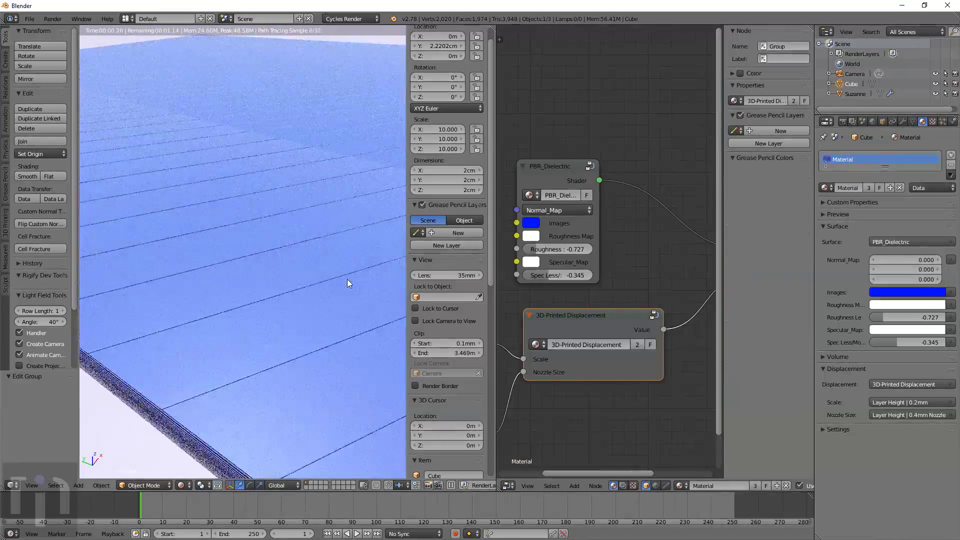
{"action": "scroll", "coordinate": [347, 279], "scroll_direction": "down", "scroll_amount": 3}
{"action": "middle_click_drag", "start_coordinate": [347, 279], "coordinate": [325, 293]}
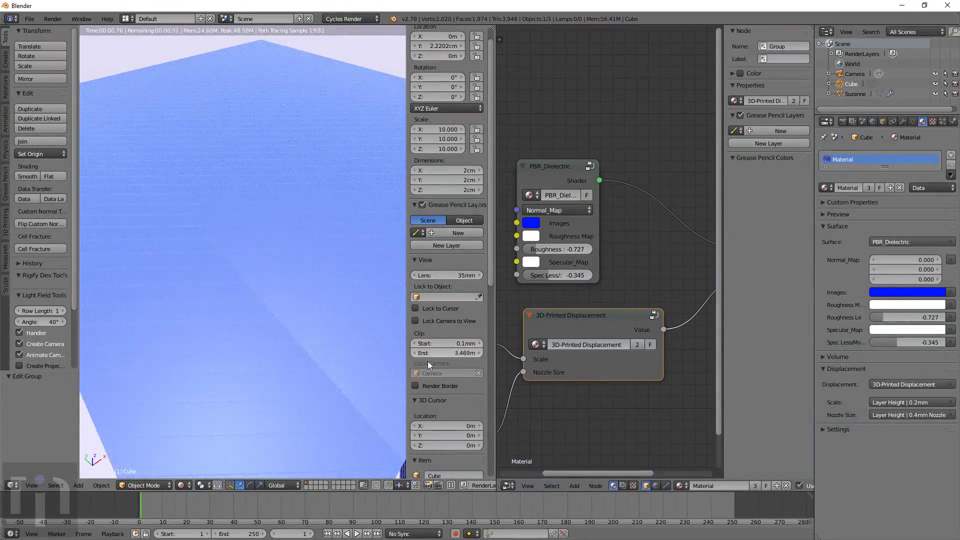
{"action": "middle_click_drag", "start_coordinate": [343, 338], "coordinate": [342, 348]}
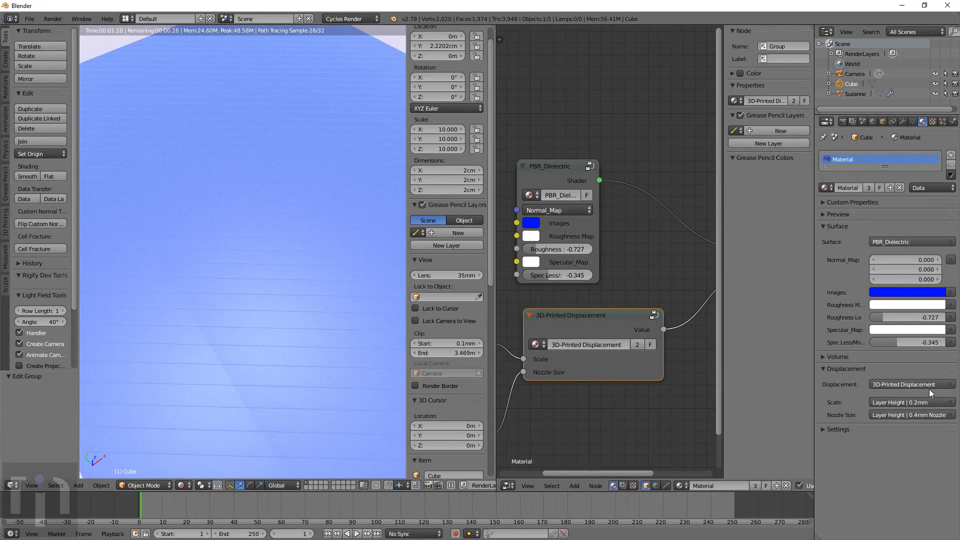
- Try the Layer Height group's 0.2mm Nozzle output as the Nozzle Size and inspect the cube's top face
{"action": "left_click", "coordinate": [929, 403]}
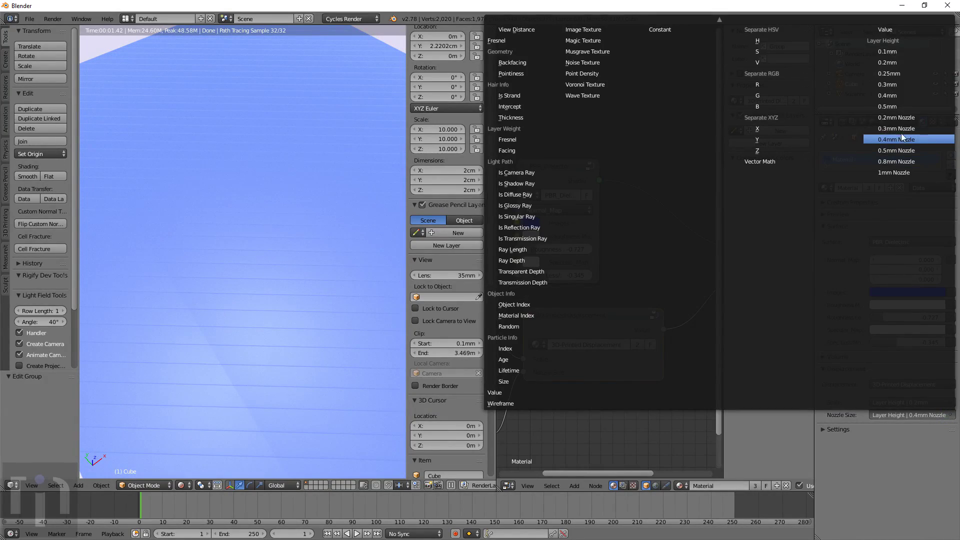
{"action": "left_click", "coordinate": [902, 117]}
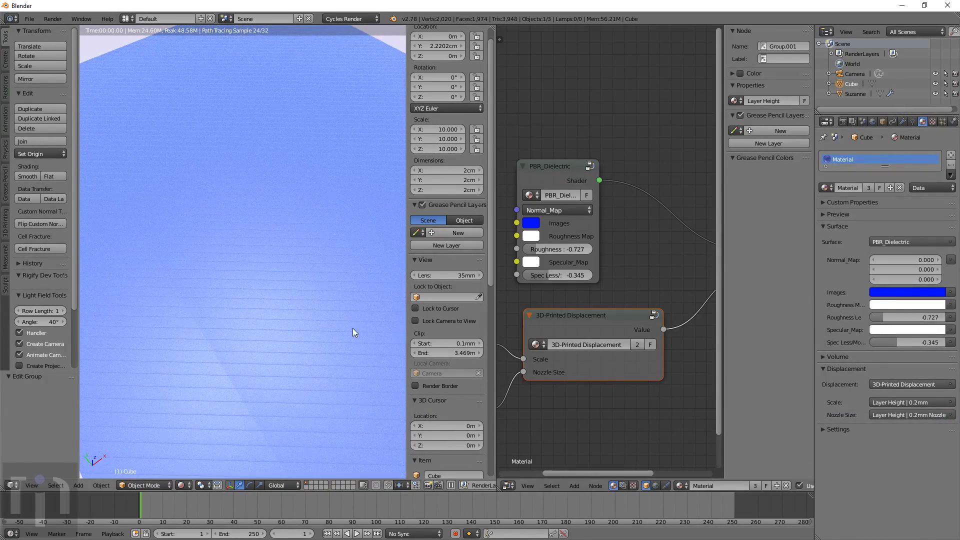
{"action": "scroll", "coordinate": [343, 310], "scroll_direction": "down", "scroll_amount": 3}
{"action": "middle_click_drag", "start_coordinate": [329, 314], "coordinate": [308, 314]}
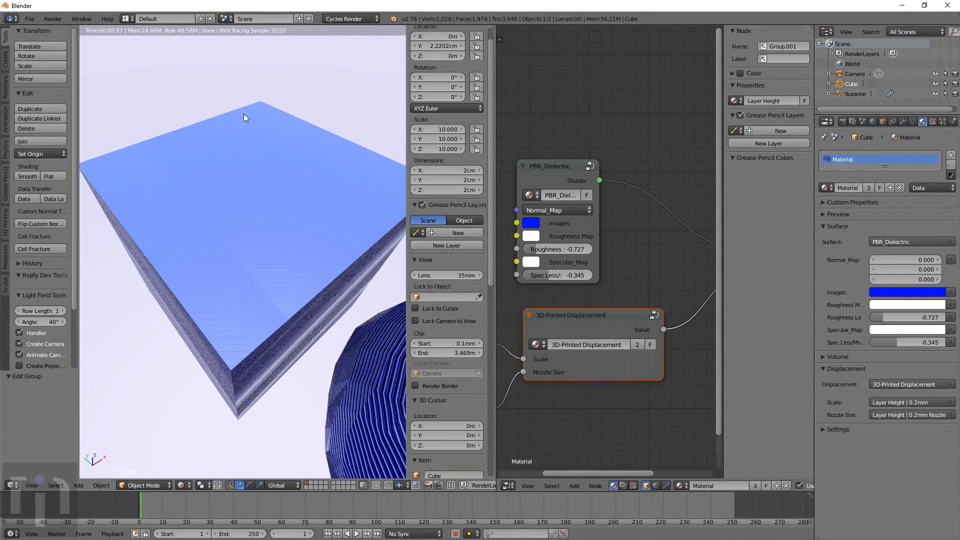
{"action": "scroll", "coordinate": [268, 344], "scroll_direction": "up", "scroll_amount": 2}
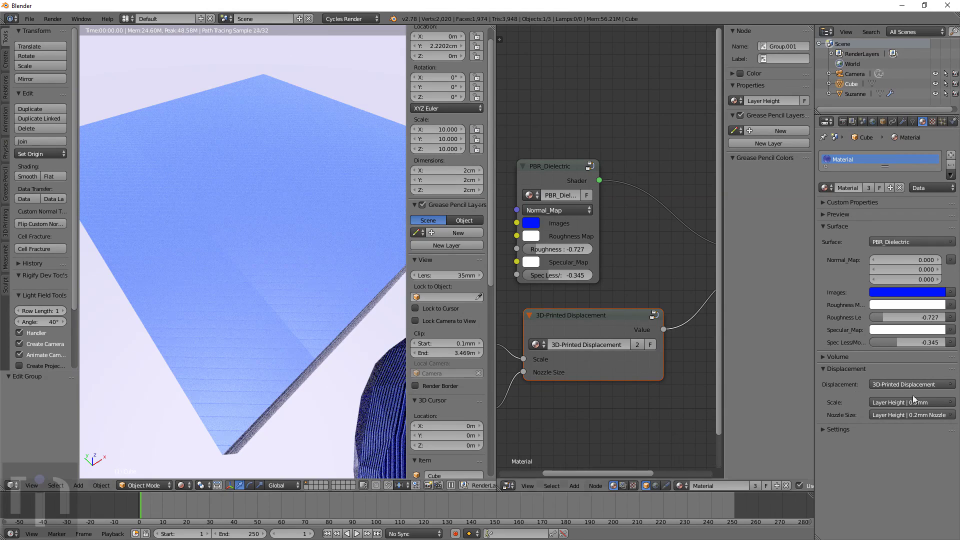
- Try the 0.3mm Nozzle and the 0.5mm Nozzle outputs as the displacement's Nozzle Size
{"action": "left_click", "coordinate": [934, 414]}
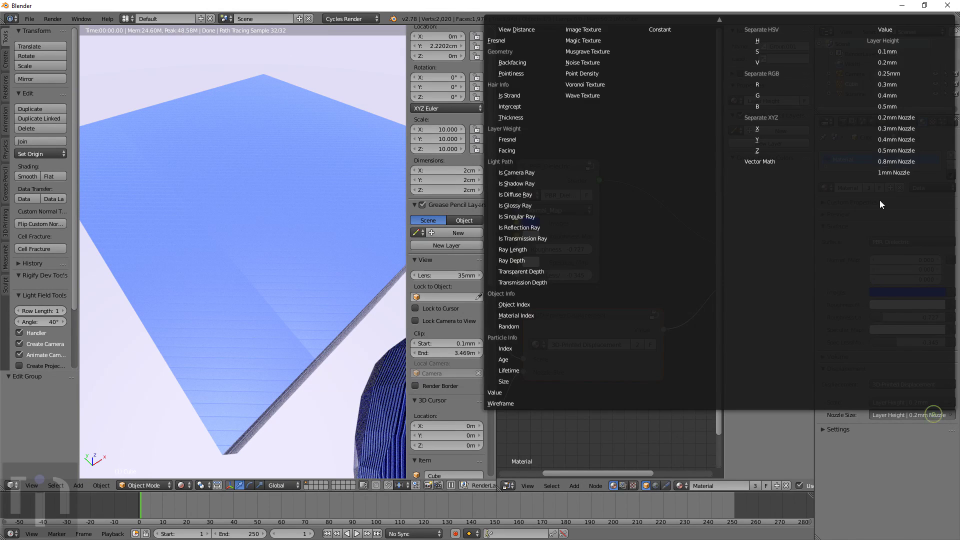
{"action": "left_click", "coordinate": [903, 131]}
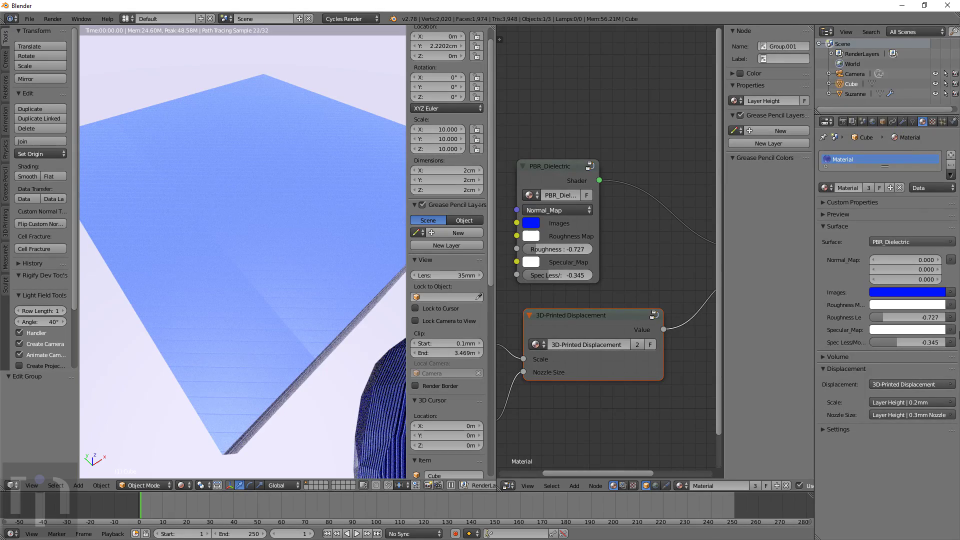
{"action": "left_click", "coordinate": [938, 415]}
{"action": "left_click", "coordinate": [890, 149]}
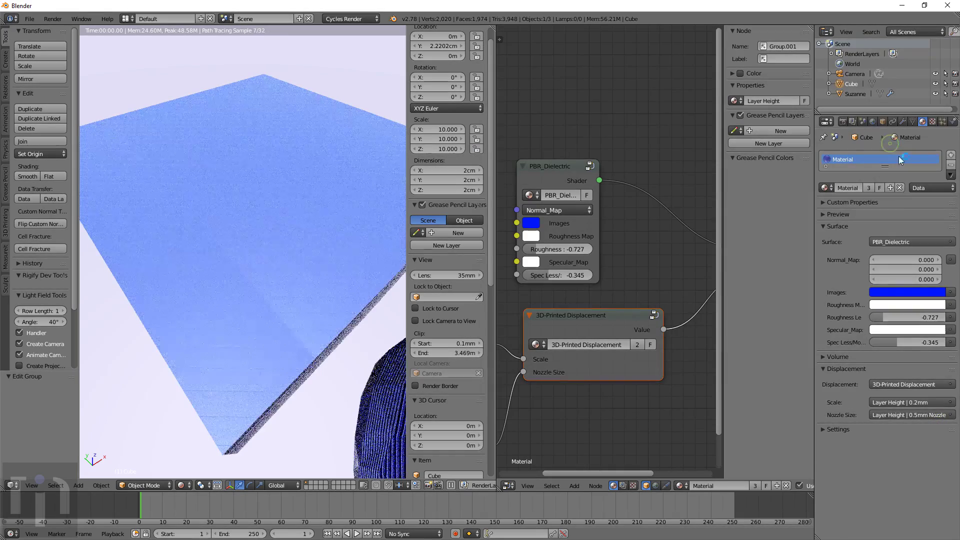
- Try the 1mm Nozzle output as the displacement's Nozzle Size to compare the line spacing on the cube's top face
{"action": "left_click", "coordinate": [923, 428]}
{"action": "left_click", "coordinate": [928, 414]}
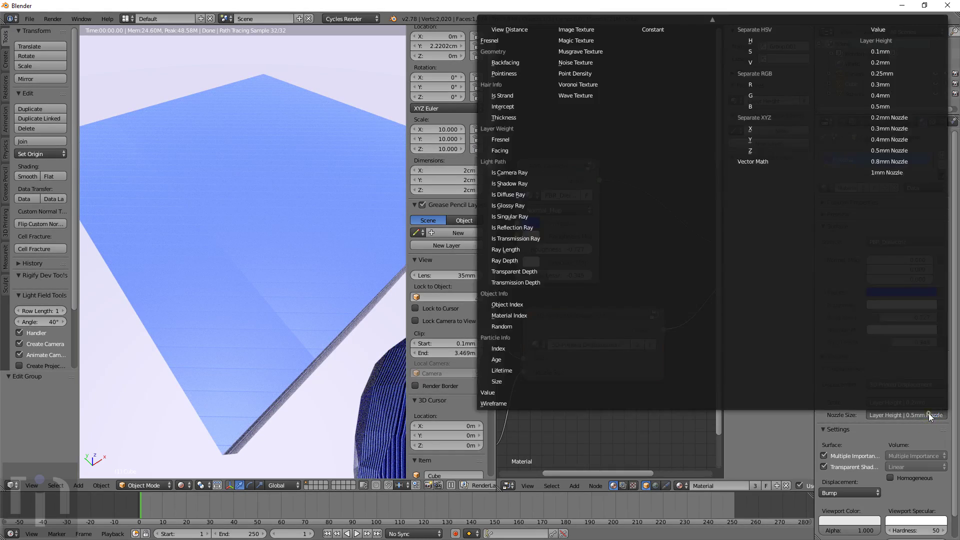
{"action": "left_click", "coordinate": [918, 431]}
{"action": "left_click", "coordinate": [923, 426]}
{"action": "left_click", "coordinate": [929, 416]}
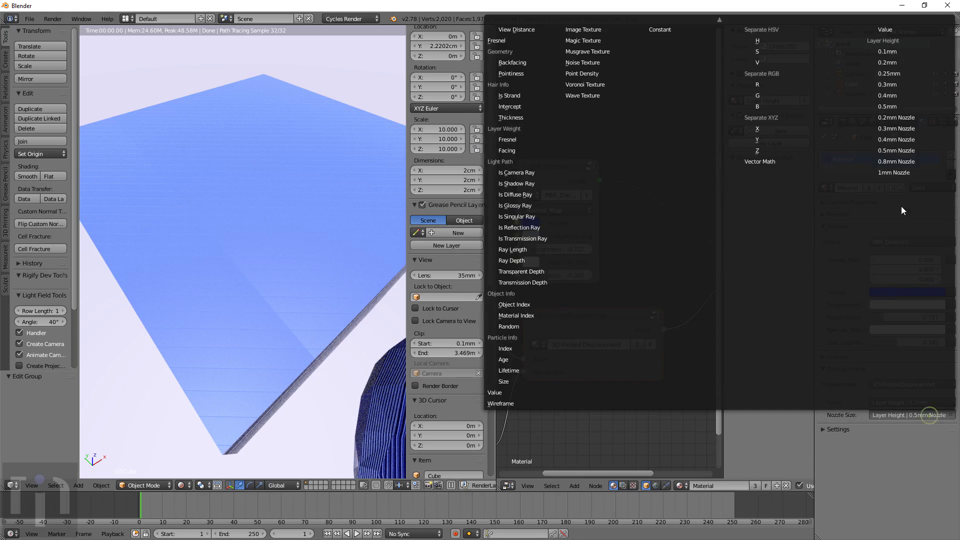
{"action": "left_click", "coordinate": [893, 172]}
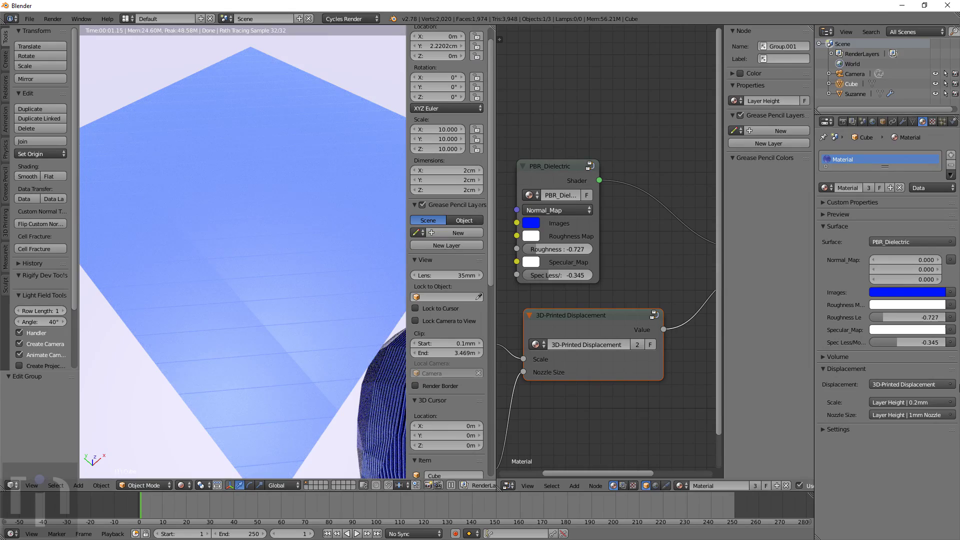
- Set the displacement's Nozzle Size to the 0.4mm Nozzle output and inspect the cube's top and side faces
{"action": "left_click", "coordinate": [949, 419]}
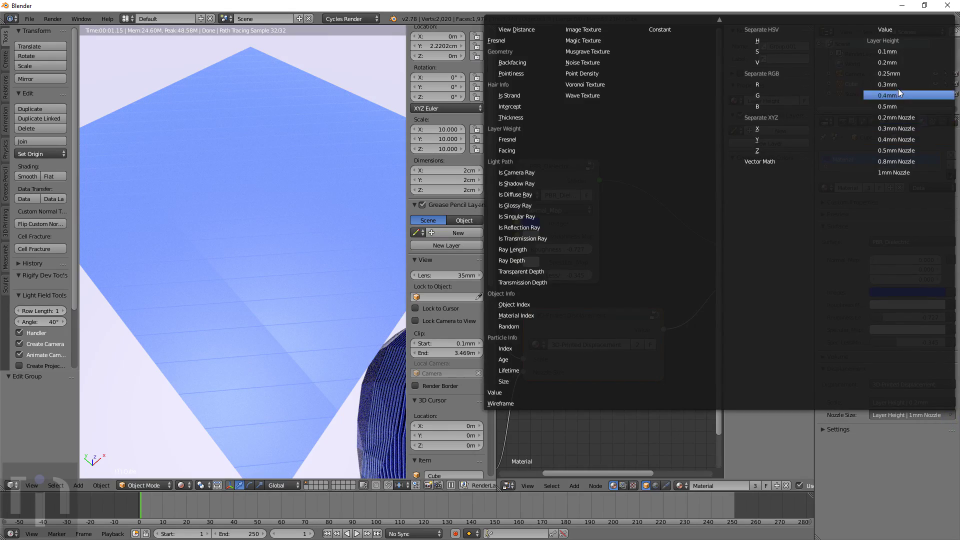
{"action": "left_click", "coordinate": [904, 138]}
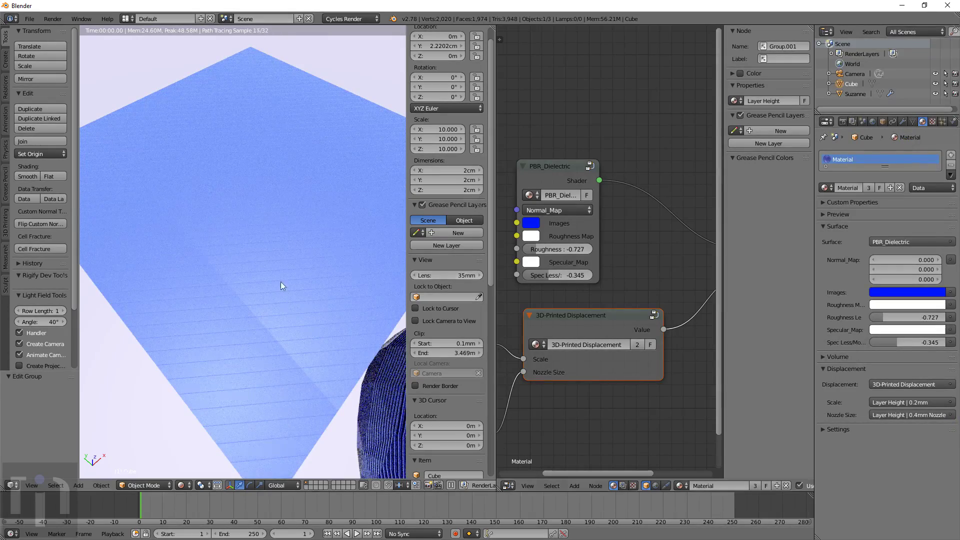
{"action": "middle_click_drag", "start_coordinate": [270, 292], "coordinate": [287, 256]}
{"action": "scroll", "coordinate": [319, 279], "scroll_direction": "down", "scroll_amount": 4}
{"action": "scroll", "coordinate": [287, 270], "scroll_direction": "up", "scroll_amount": 5}
{"action": "scroll", "coordinate": [287, 285], "scroll_direction": "down", "scroll_amount": 3}
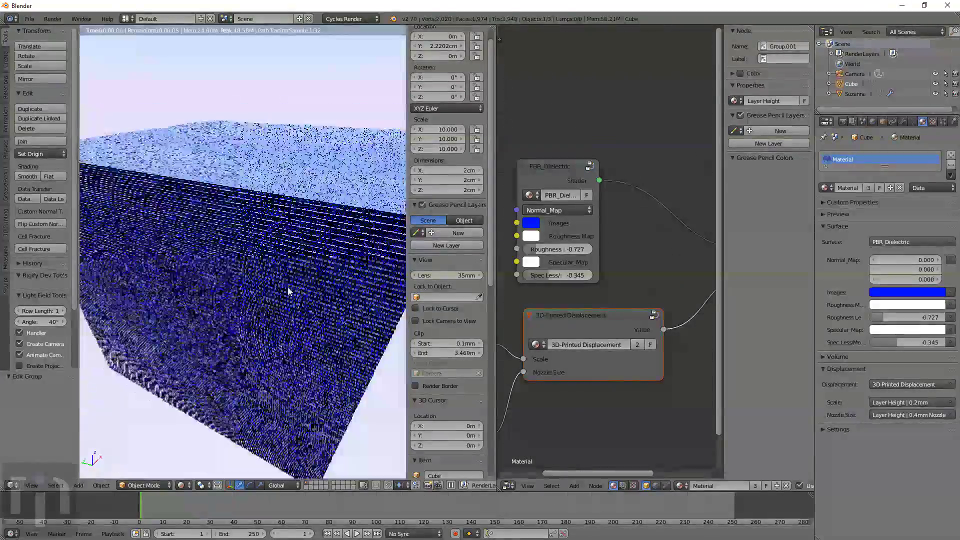
- Lower the PBR_Dielectric node's specular less/more value to -0.800
{"action": "middle_click_drag", "start_coordinate": [287, 291], "coordinate": [267, 272]}
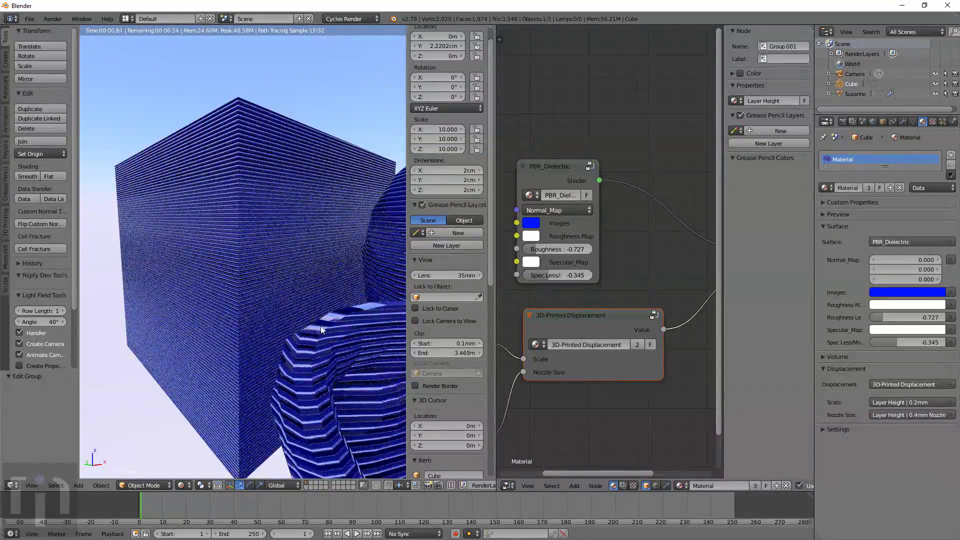
{"action": "middle_click_drag", "start_coordinate": [338, 339], "coordinate": [315, 330]}
{"action": "scroll", "coordinate": [316, 333], "scroll_direction": "down", "scroll_amount": 5}
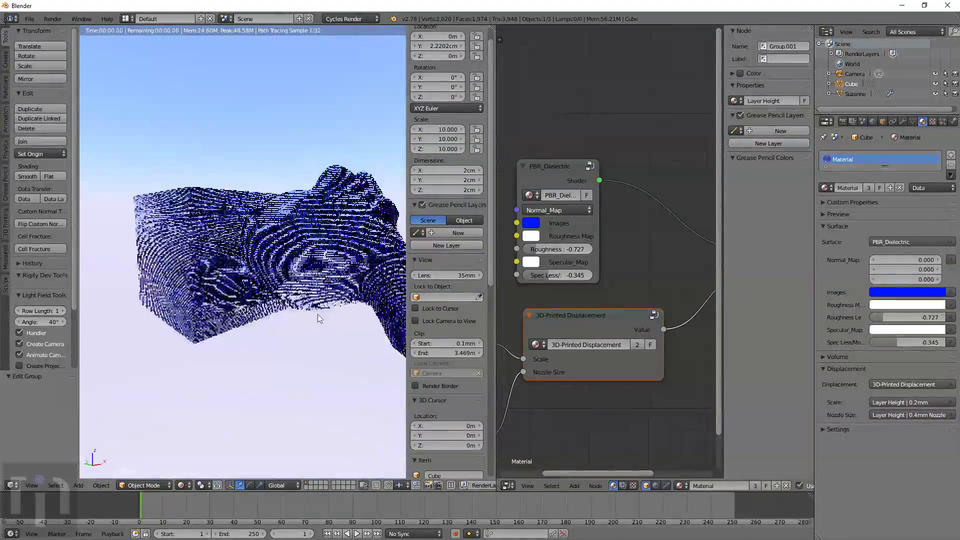
{"action": "scroll", "coordinate": [307, 329], "scroll_direction": "up", "scroll_amount": 5}
{"action": "scroll", "coordinate": [337, 297], "scroll_direction": "down", "scroll_amount": 5}
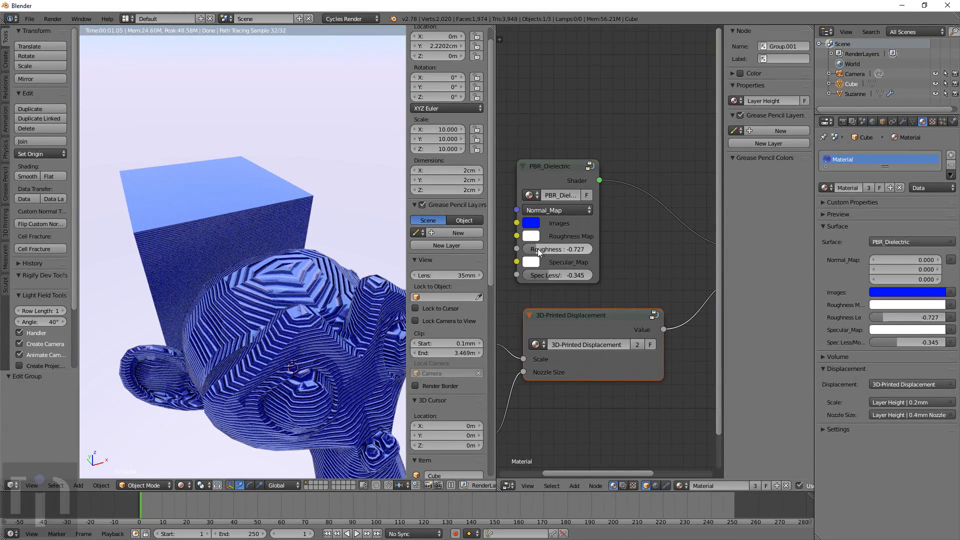
{"action": "left_click_drag", "start_coordinate": [548, 275], "coordinate": [533, 274]}
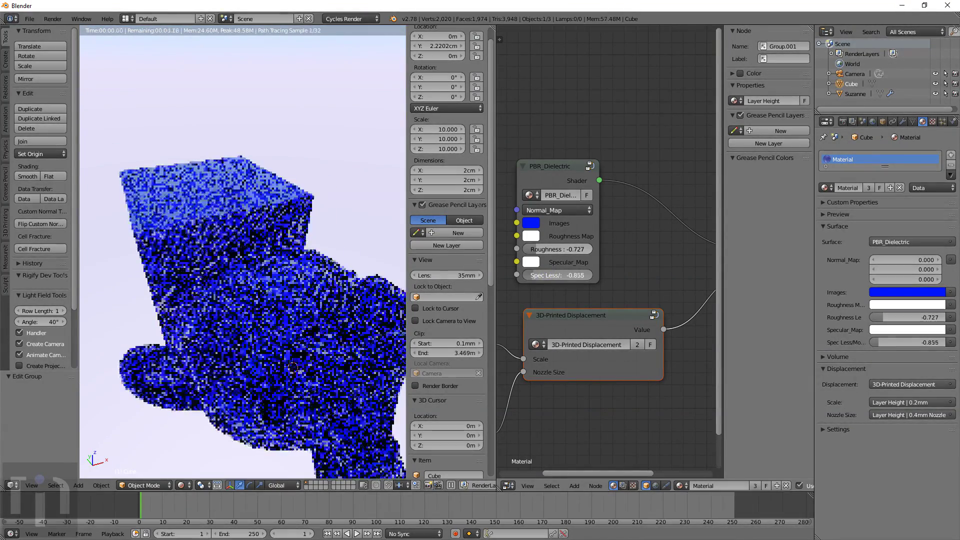
{"action": "middle_click_drag", "start_coordinate": [305, 322], "coordinate": [276, 289]}
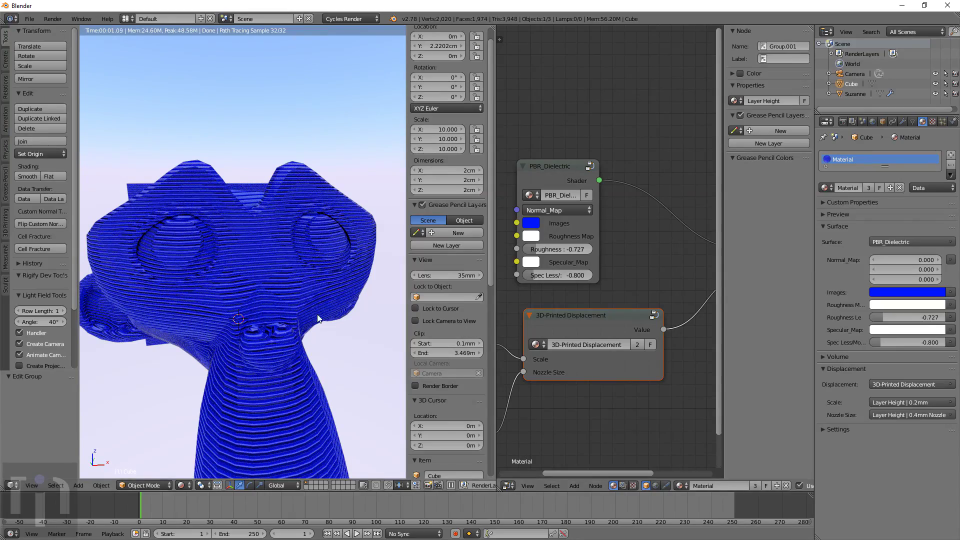
- Scale the Suzanne head down uniformly by a factor of about 0.187
{"action": "right_click", "coordinate": [317, 315]}
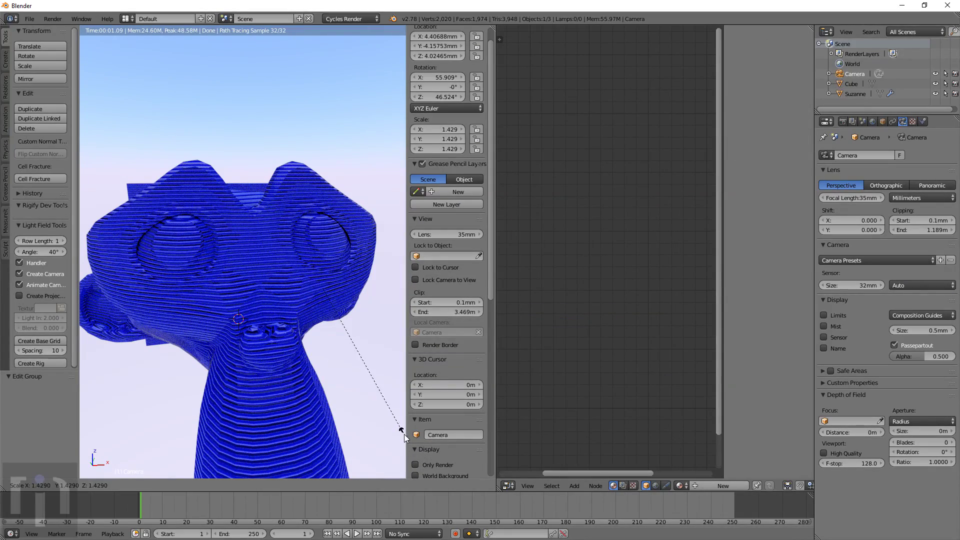
{"action": "right_click", "coordinate": [302, 299]}
{"action": "key", "text": "s"}
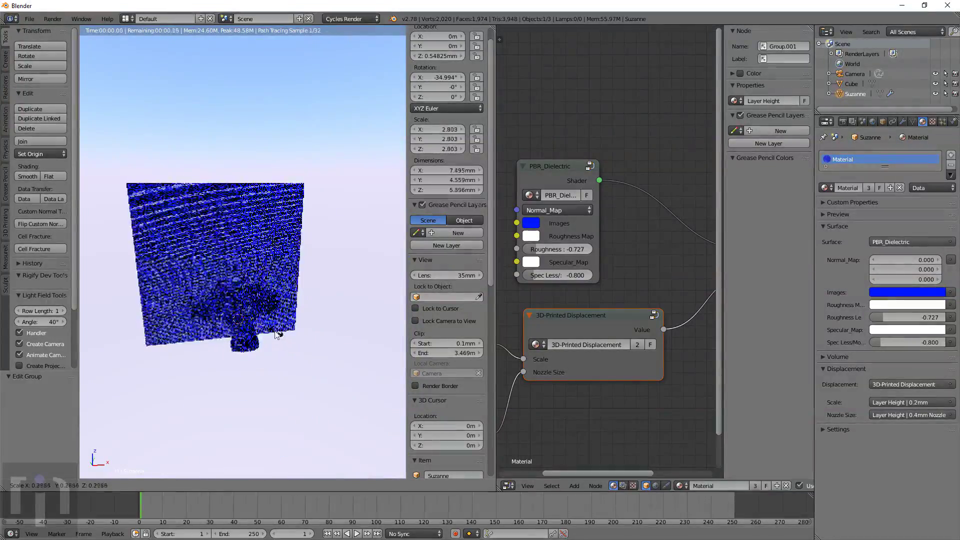
{"action": "left_click", "coordinate": [249, 344]}
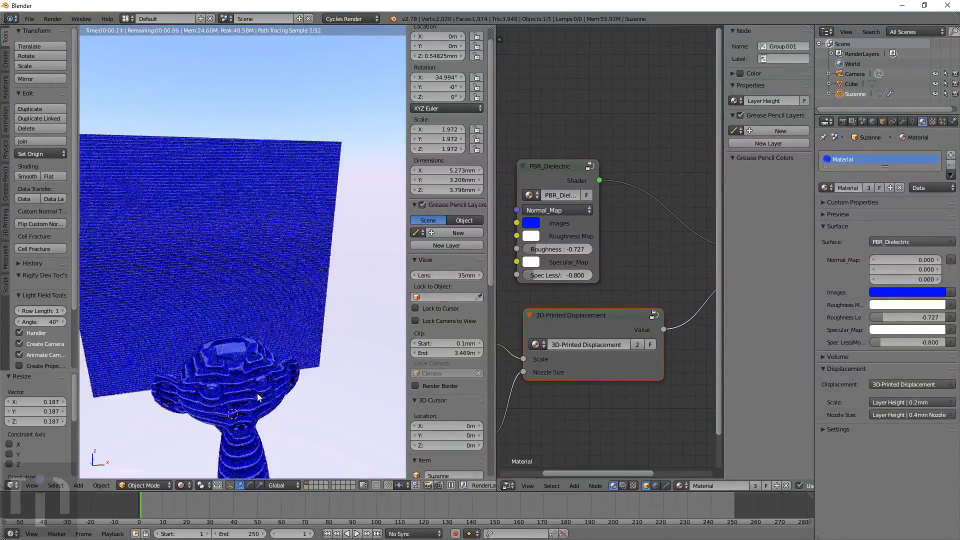
{"action": "middle_click_drag", "start_coordinate": [259, 358], "coordinate": [286, 359]}
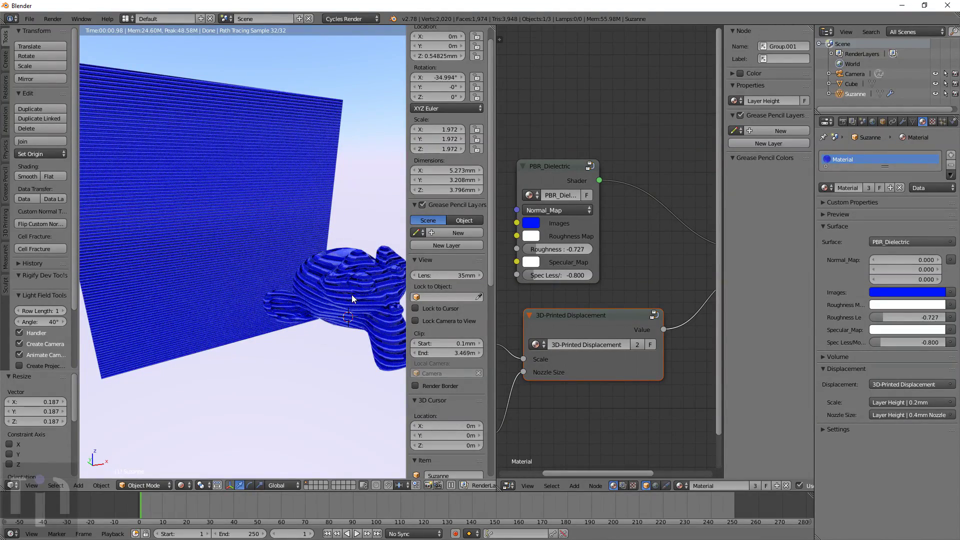
- Move the Suzanne head down about 5.4 mm along Z and about 7.2 mm in the positive Y direction
{"action": "middle_click_drag", "start_coordinate": [348, 310], "coordinate": [279, 306]}
{"action": "key", "text": "g"}
{"action": "key", "text": "z"}
{"action": "left_click", "coordinate": [281, 350]}
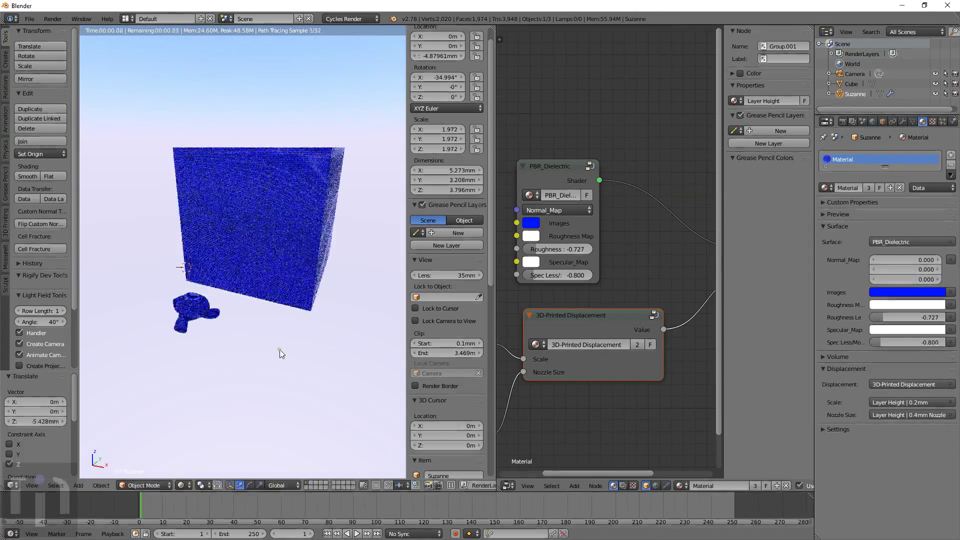
{"action": "key", "text": "g"}
{"action": "key", "text": "y"}
{"action": "left_click", "coordinate": [317, 325]}
- Reposition the Suzanne head beside the cube's lower edge at about Z -7.8 mm and Y 9.7 mm
{"action": "key", "text": "g"}
{"action": "key", "text": "z"}
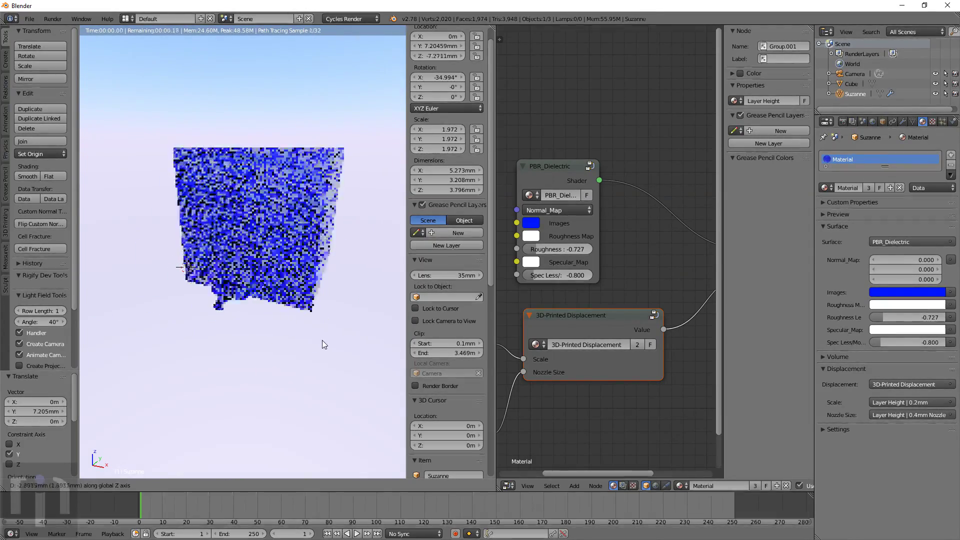
{"action": "left_click", "coordinate": [322, 342]}
{"action": "key", "text": "g"}
{"action": "key", "text": "y"}
{"action": "left_click", "coordinate": [300, 343]}
- Compare the layer lines on the small Suzanne head with those on the cube from several angles
{"action": "scroll", "coordinate": [305, 330], "scroll_direction": "up", "scroll_amount": 5}
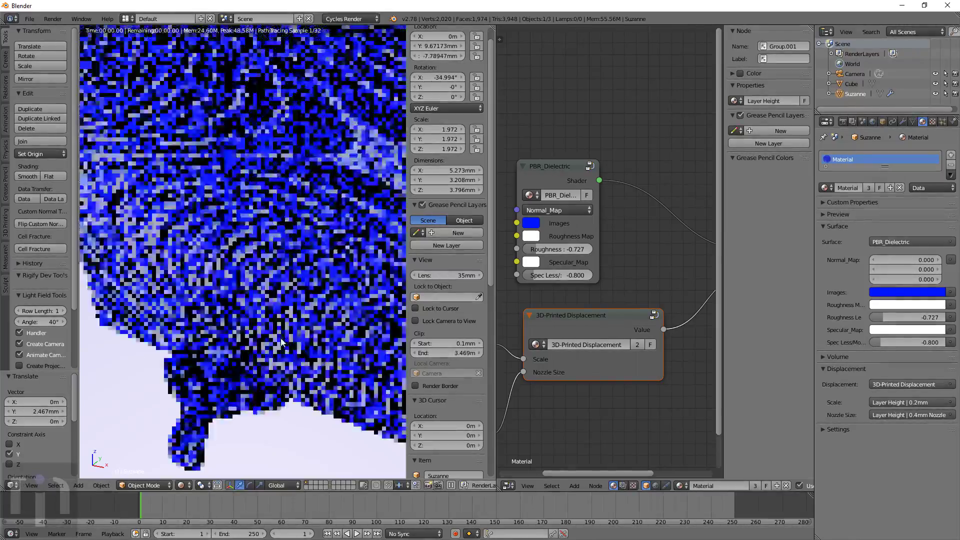
{"action": "middle_click_drag", "start_coordinate": [308, 321], "coordinate": [394, 338]}
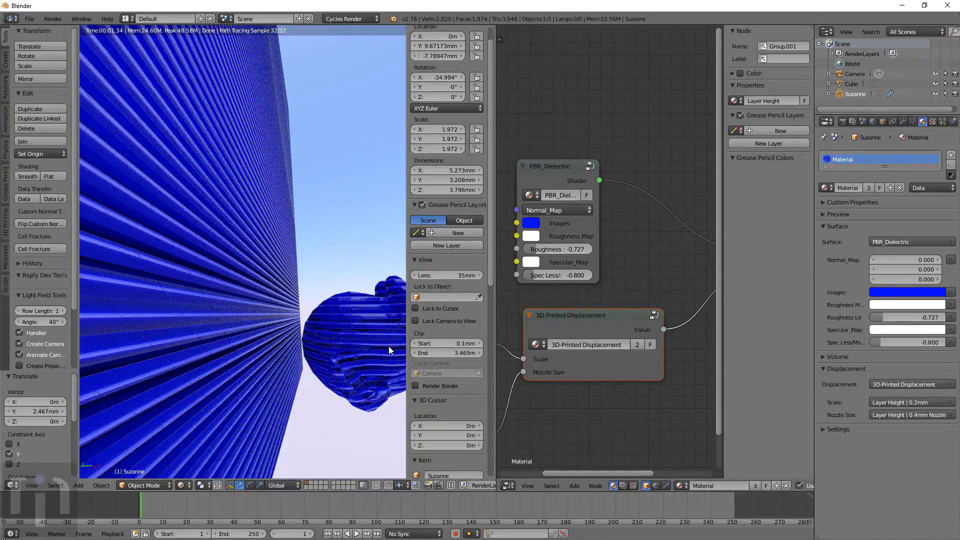
{"action": "key", "text": "KP_5"}
{"action": "middle_click_drag", "start_coordinate": [389, 346], "coordinate": [80, 371]}
{"action": "scroll", "coordinate": [80, 370], "scroll_direction": "up", "scroll_amount": 3}
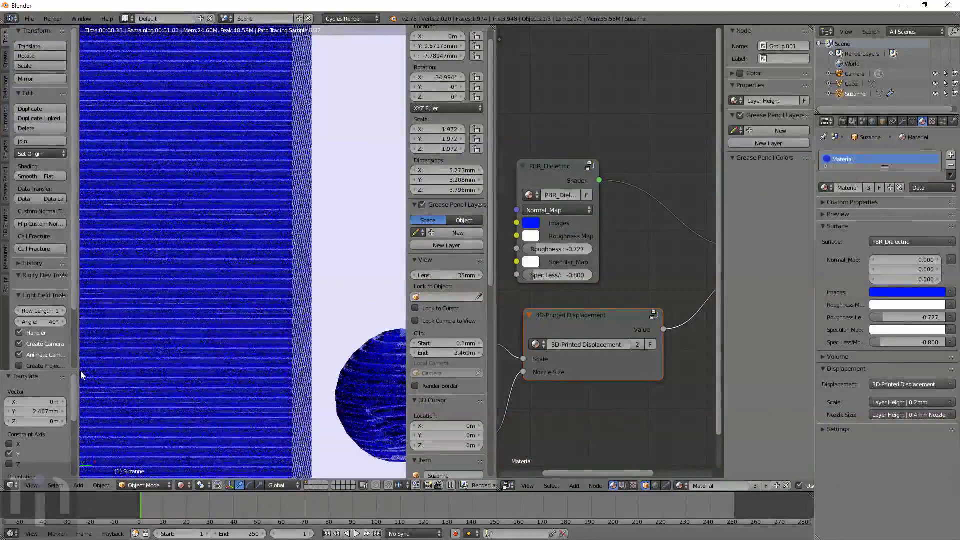
{"action": "scroll", "coordinate": [28, 349], "scroll_direction": "down", "scroll_amount": 3}
{"action": "scroll", "coordinate": [291, 295], "scroll_direction": "down", "scroll_amount": 3}
{"action": "middle_click_drag", "start_coordinate": [328, 300], "coordinate": [295, 300]}
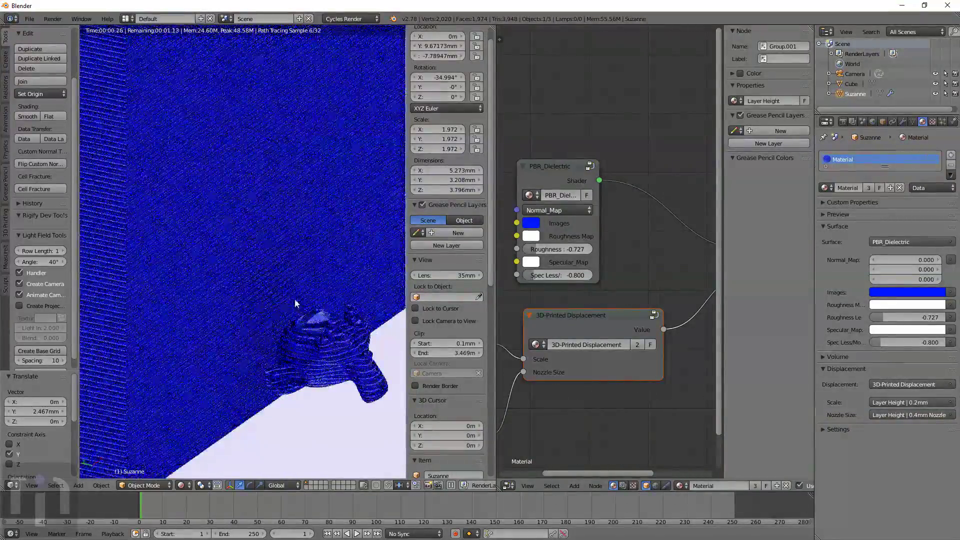
{"action": "scroll", "coordinate": [295, 300], "scroll_direction": "down", "scroll_amount": 2}
{"action": "middle_click_drag", "start_coordinate": [277, 241], "coordinate": [304, 303], "text": "shift"}
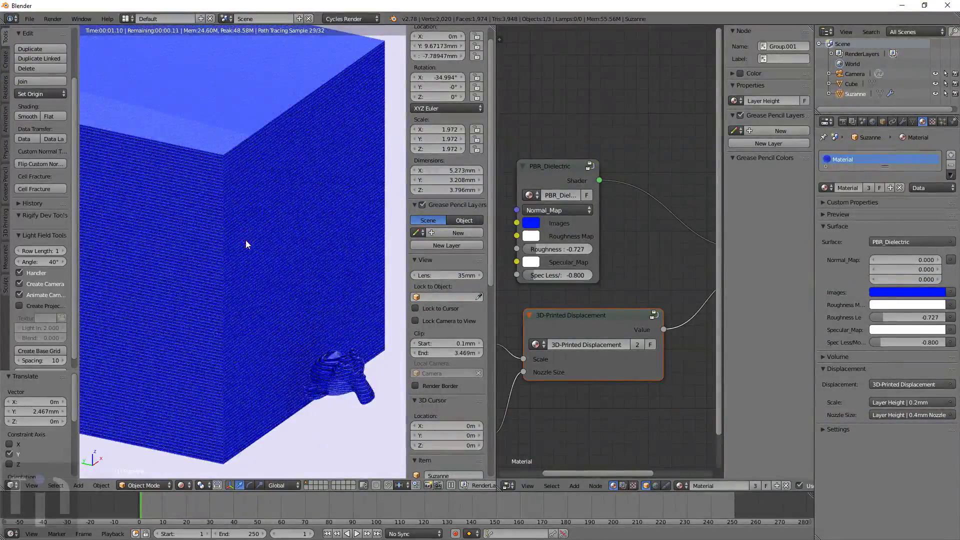
- Squash the cube along Z to about 8.2 mm and stretch it again to about 1.59 cm to compare its layer lines
{"action": "key", "text": "s"}
{"action": "right_click", "coordinate": [256, 284]}
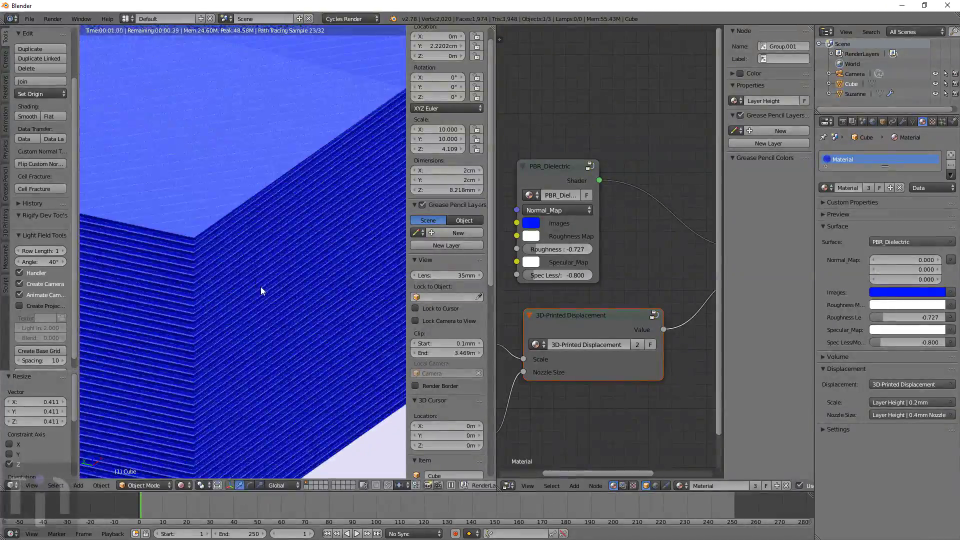
{"action": "key", "text": "s"}
{"action": "key", "text": "z"}
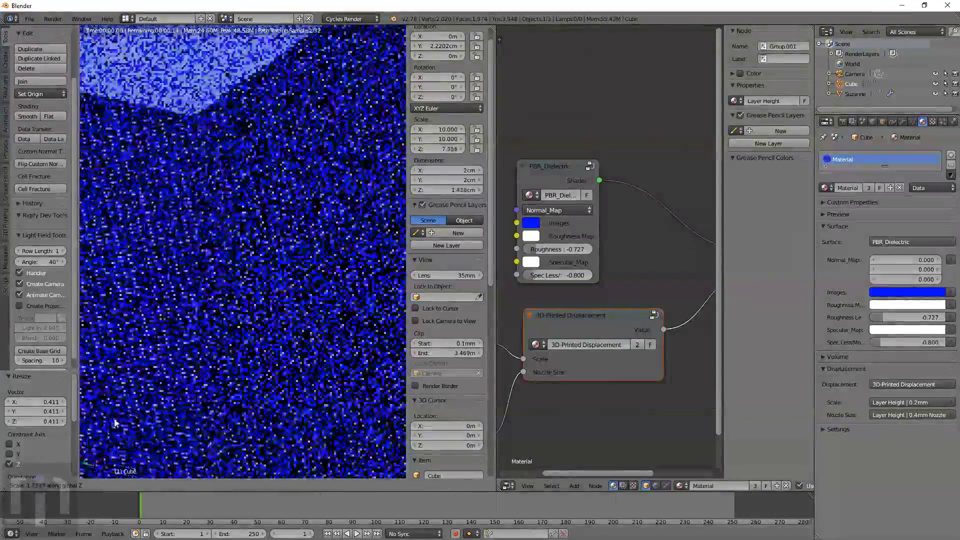
{"action": "left_click", "coordinate": [125, 426]}
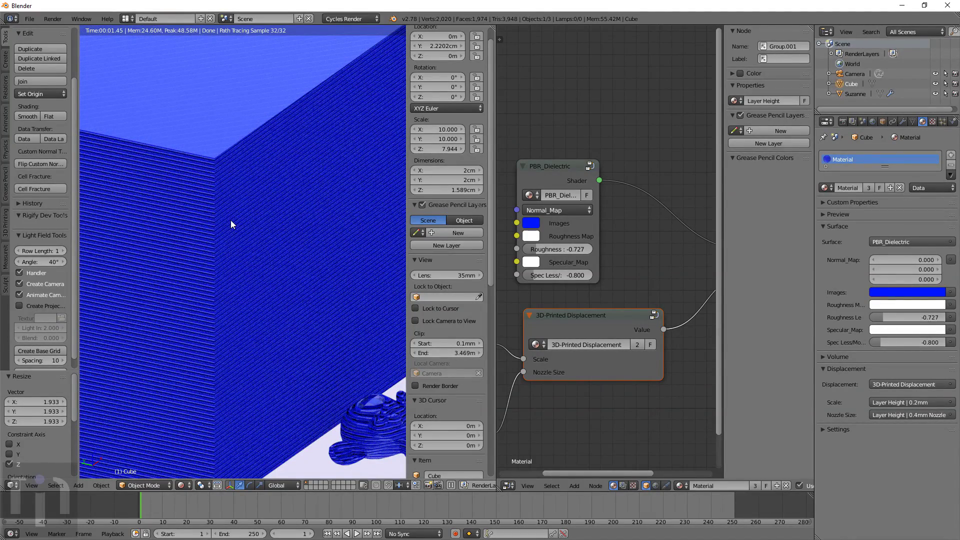
- Delete the cube from the scene
{"action": "scroll", "coordinate": [315, 304], "scroll_direction": "down", "scroll_amount": 5}
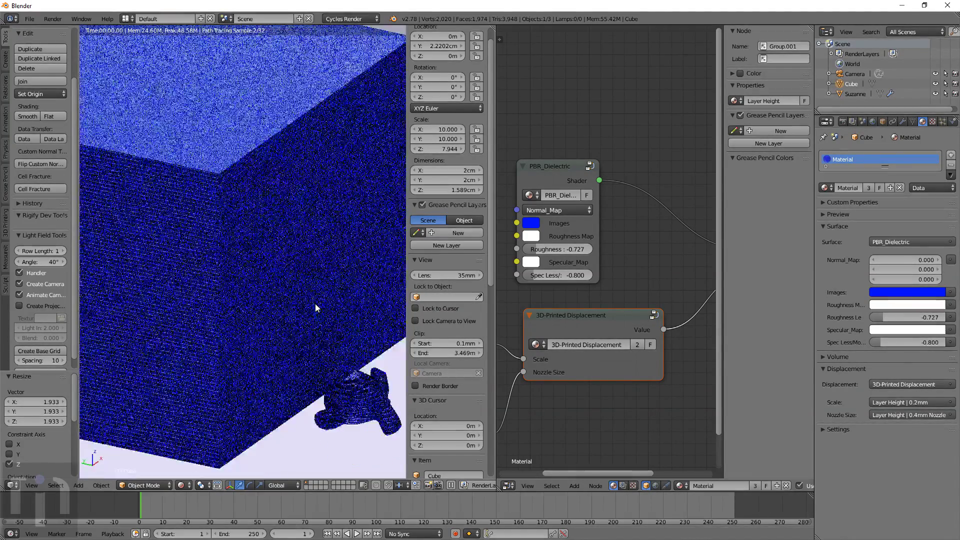
{"action": "key", "text": "x"}
{"action": "left_click", "coordinate": [261, 232]}
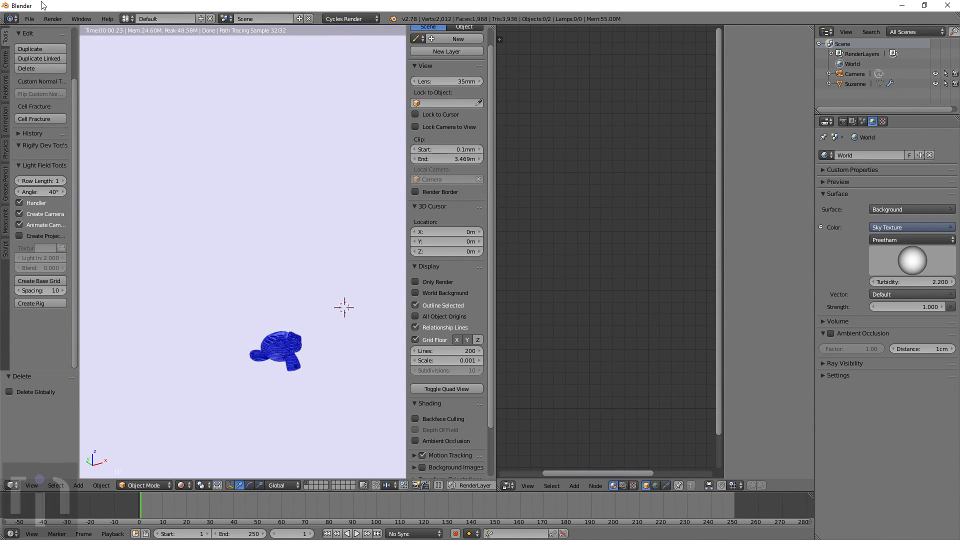
- Import the STL file 3DBenchy.stl from the 3DBenchy files folder inside STL Models
{"action": "left_click", "coordinate": [30, 19]}
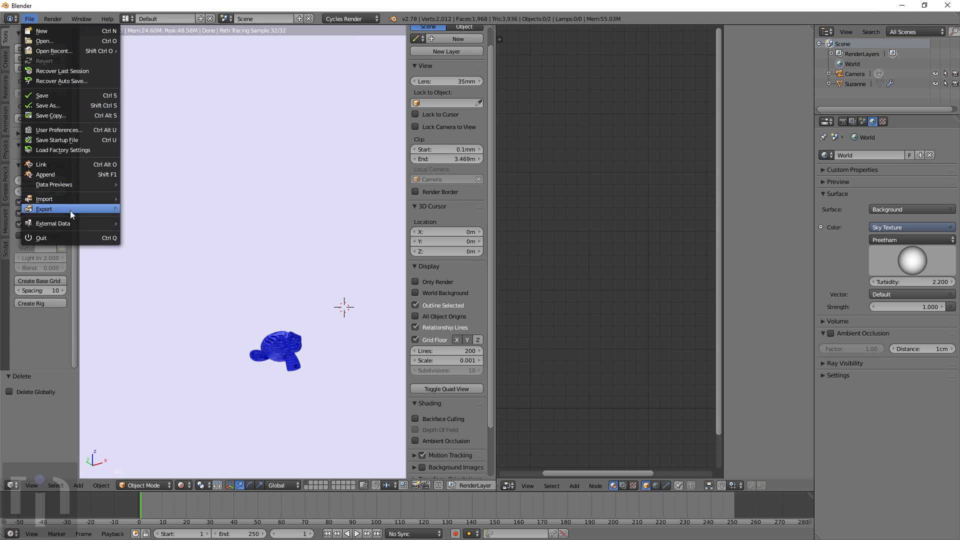
{"action": "mouse_move", "coordinate": [70, 211]}
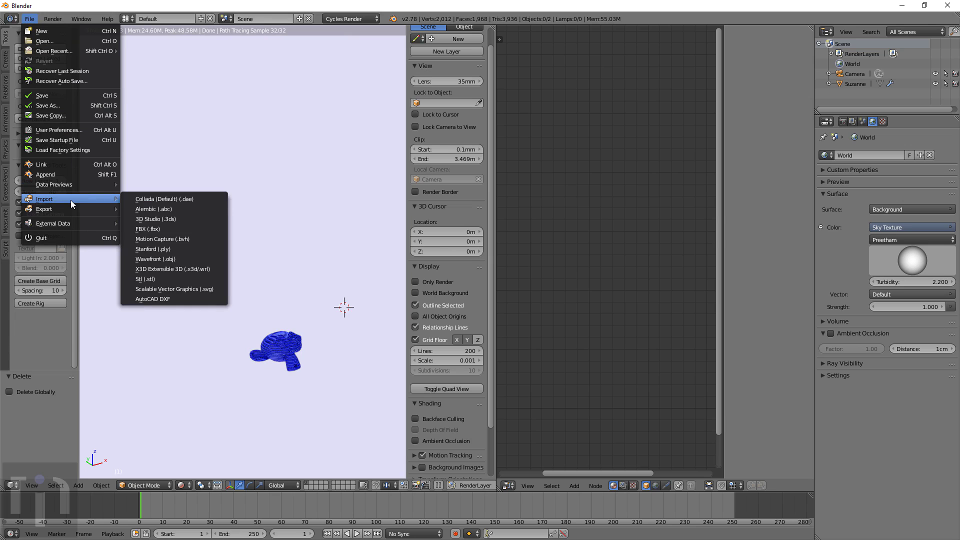
{"action": "left_click", "coordinate": [166, 278]}
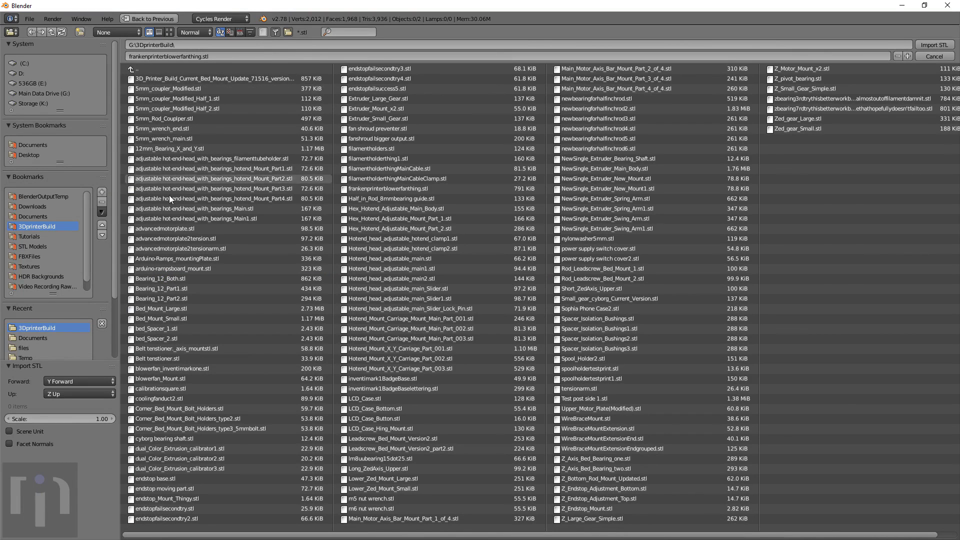
{"action": "left_click", "coordinate": [32, 248]}
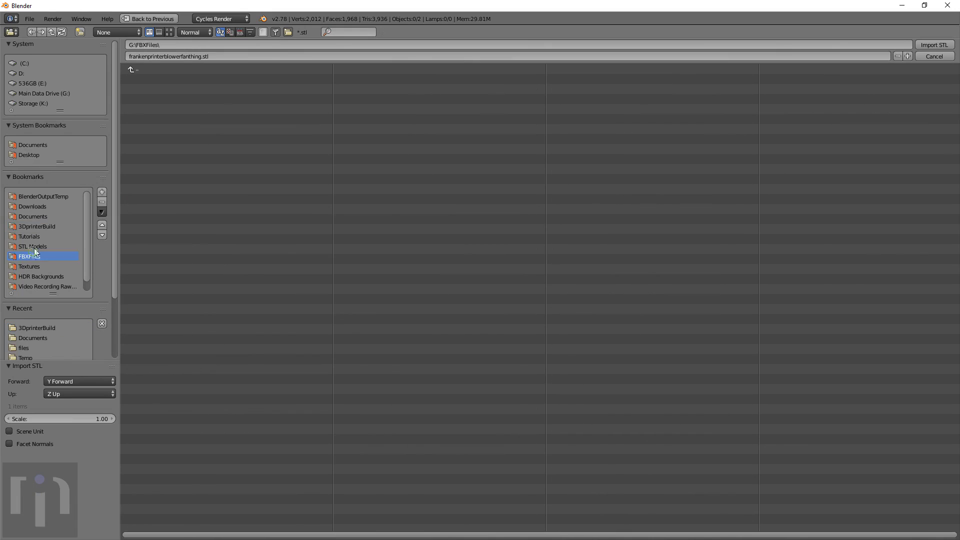
{"action": "left_click", "coordinate": [163, 79]}
{"action": "left_click", "coordinate": [163, 79]}
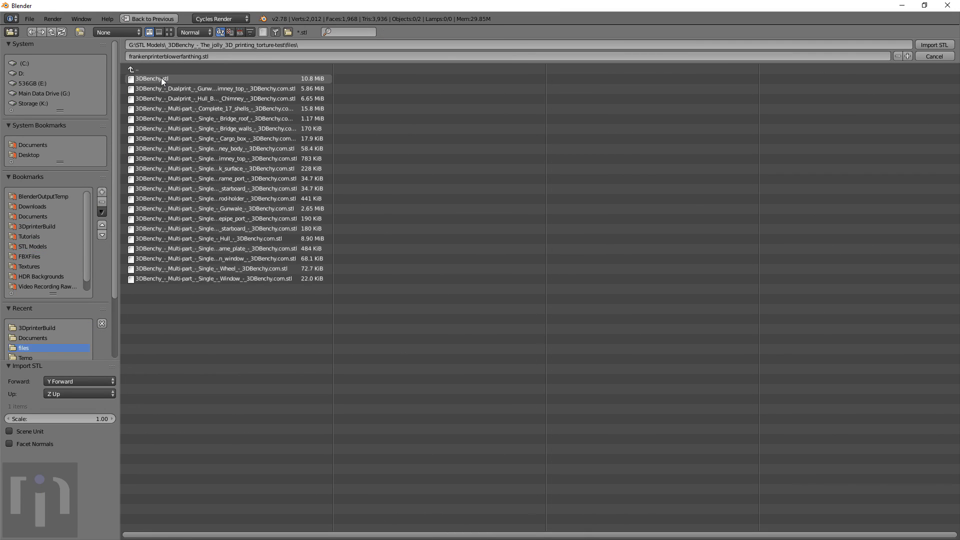
{"action": "left_click", "coordinate": [161, 77]}
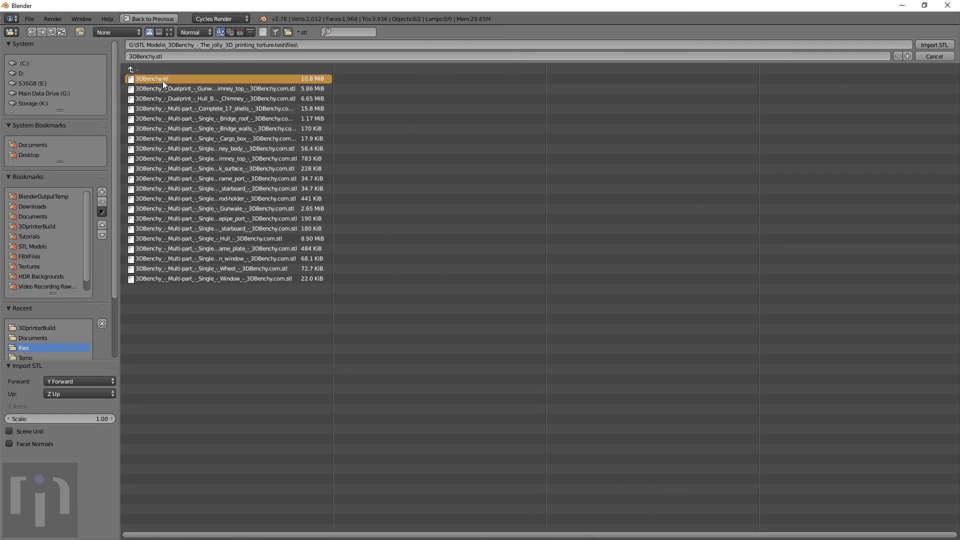
{"action": "double_click", "coordinate": [163, 80]}
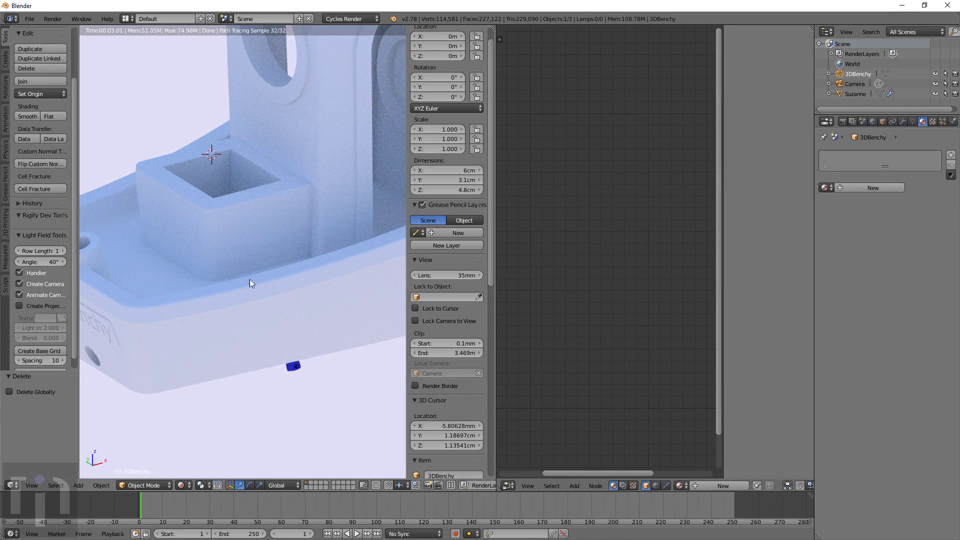
- Assign the existing blue 3D-print material named Material to the 3DBenchy boat
{"action": "mouse_move", "coordinate": [250, 279]}
{"action": "middle_mouse_down"}
{"action": "mouse_move", "coordinate": [158, 262]}
{"action": "mouse_move", "coordinate": [240, 216]}
{"action": "mouse_move", "coordinate": [280, 281]}
{"action": "mouse_move", "coordinate": [281, 143]}
{"action": "mouse_move", "coordinate": [287, 181]}
{"action": "middle_mouse_up"}
{"action": "scroll", "coordinate": [287, 181], "scroll_direction": "up", "scroll_amount": 1}
{"action": "scroll", "coordinate": [287, 182], "scroll_direction": "up", "scroll_amount": 1}
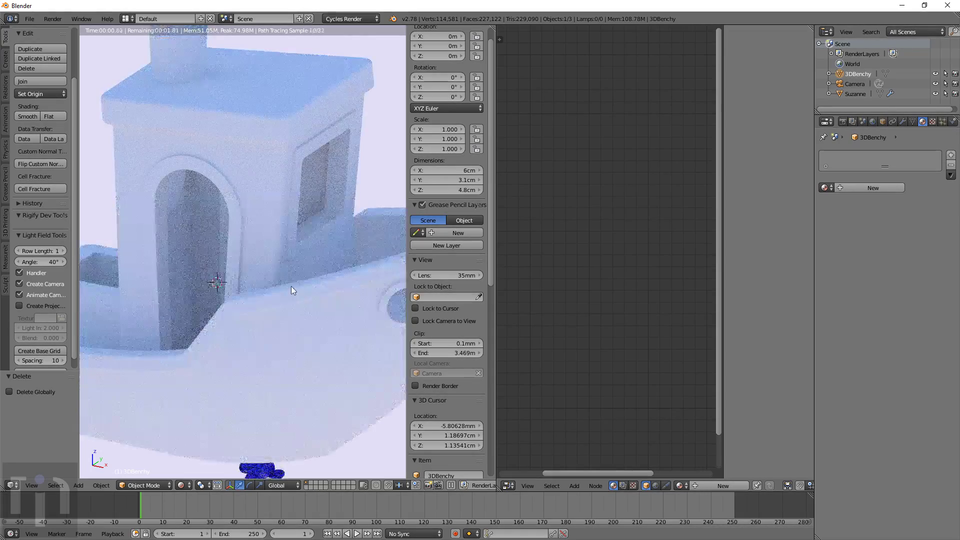
{"action": "scroll", "coordinate": [295, 298], "scroll_direction": "down", "scroll_amount": 1}
{"action": "middle_click_drag", "start_coordinate": [299, 308], "coordinate": [235, 280]}
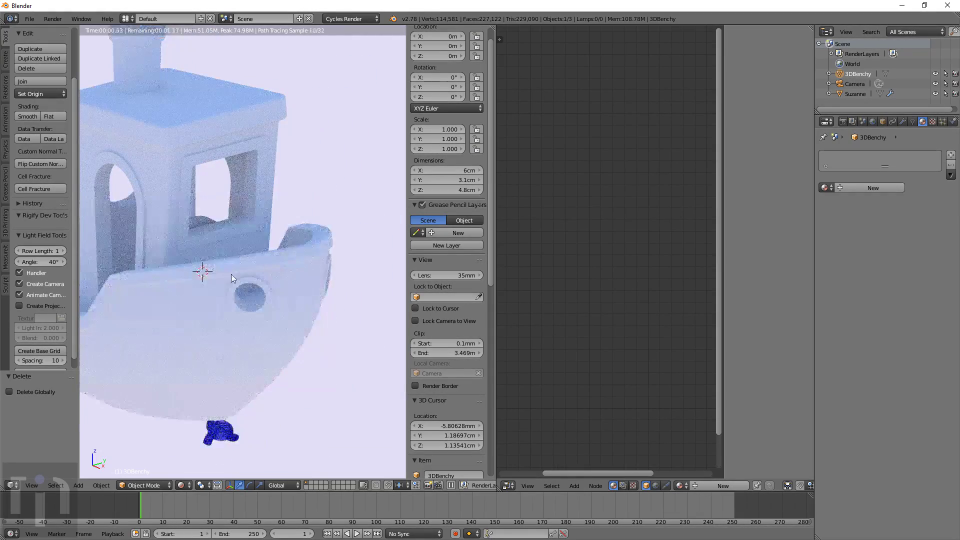
{"action": "left_click", "coordinate": [825, 188]}
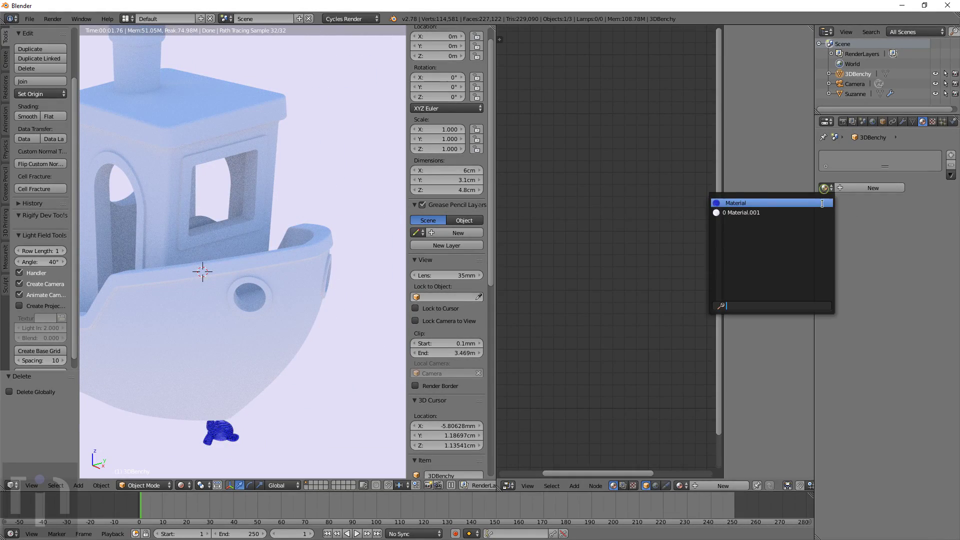
{"action": "left_click", "coordinate": [793, 204]}
- Examine the simulated print layers on the 3DBenchy's hull, cabin roof and chimney
{"action": "middle_click_drag", "start_coordinate": [151, 221], "coordinate": [202, 223]}
{"action": "middle_click_drag", "start_coordinate": [285, 293], "coordinate": [274, 278]}
{"action": "scroll", "coordinate": [274, 276], "scroll_direction": "up", "scroll_amount": 5}
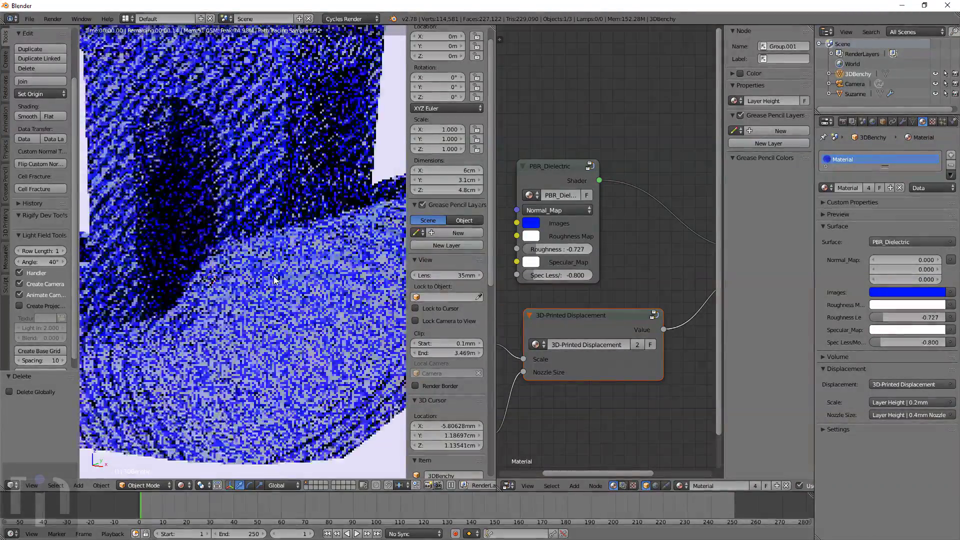
{"action": "scroll", "coordinate": [275, 257], "scroll_direction": "down", "scroll_amount": 3}
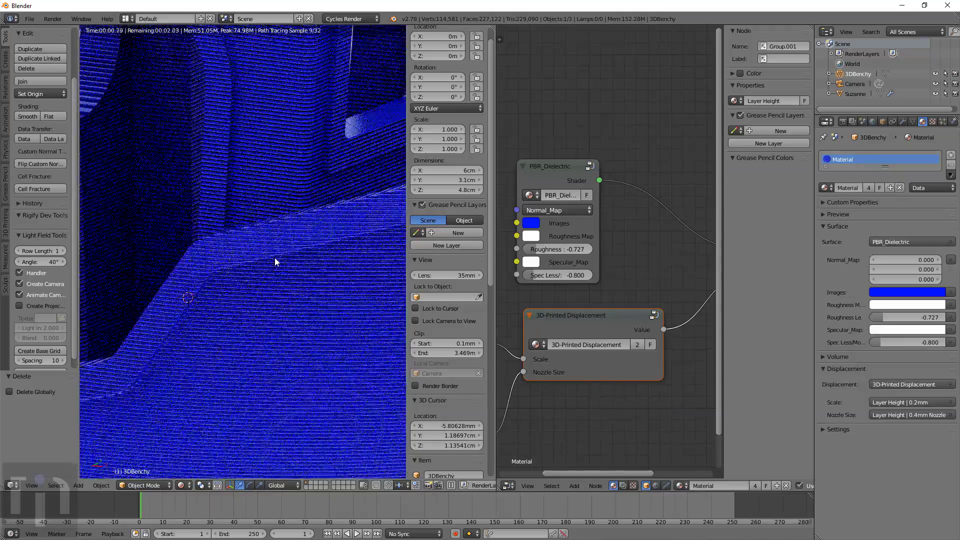
{"action": "mouse_move", "coordinate": [265, 157]}
{"action": "middle_mouse_down"}
{"action": "mouse_move", "coordinate": [269, 329]}
{"action": "mouse_move", "coordinate": [295, 445]}
{"action": "middle_mouse_up"}
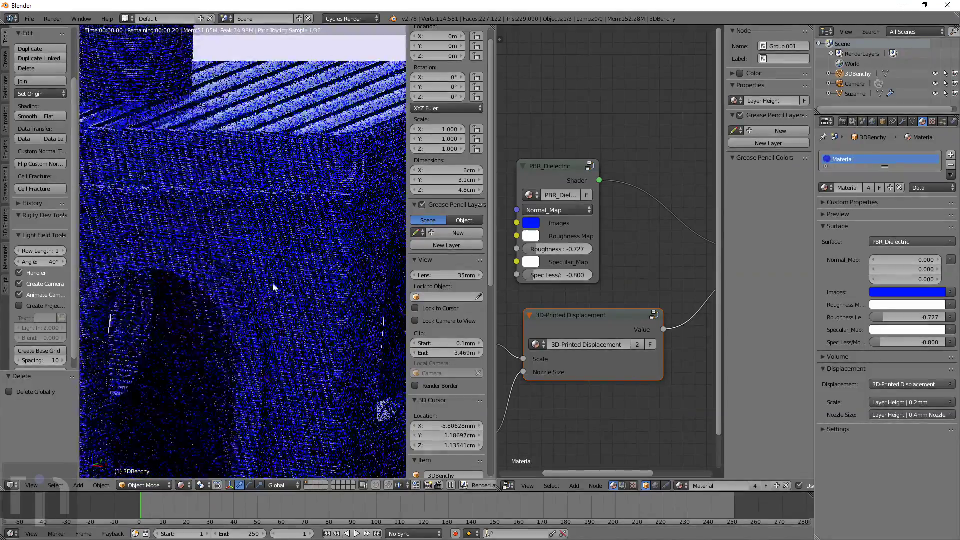
{"action": "mouse_move", "coordinate": [190, 188]}
{"action": "middle_mouse_down", "text": "shift"}
{"action": "mouse_move", "coordinate": [228, 227]}
{"action": "mouse_move", "coordinate": [204, 229]}
{"action": "middle_mouse_up", "text": "shift"}
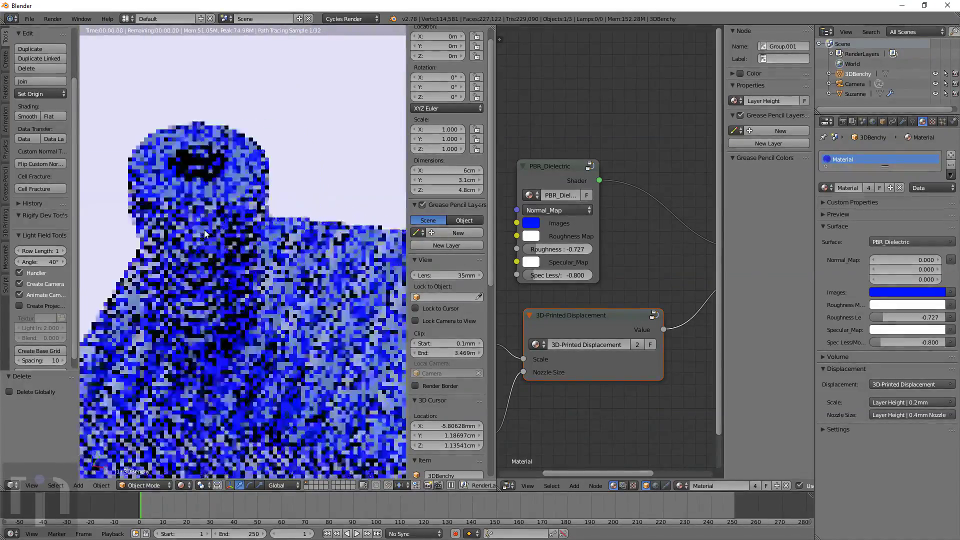
- Set the Scale input of the boat material's 3D-Printed Displacement to the Layer Height 0.1mm output
{"action": "middle_click_drag", "start_coordinate": [300, 358], "coordinate": [273, 345], "text": "shift"}
{"action": "mouse_move", "coordinate": [310, 385]}
{"action": "middle_mouse_down"}
{"action": "mouse_move", "coordinate": [280, 399]}
{"action": "mouse_move", "coordinate": [306, 342]}
{"action": "middle_mouse_up"}
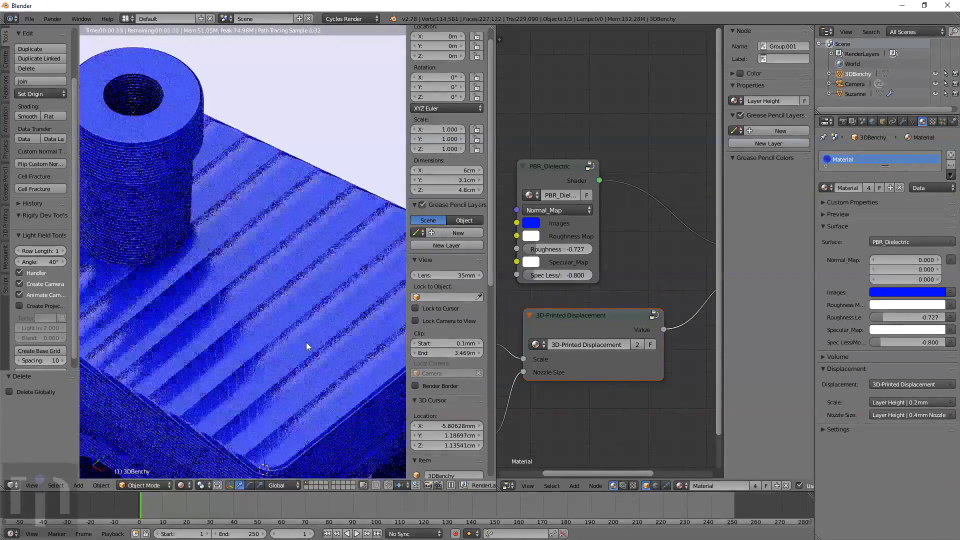
{"action": "scroll", "coordinate": [273, 385], "scroll_direction": "down", "scroll_amount": 3}
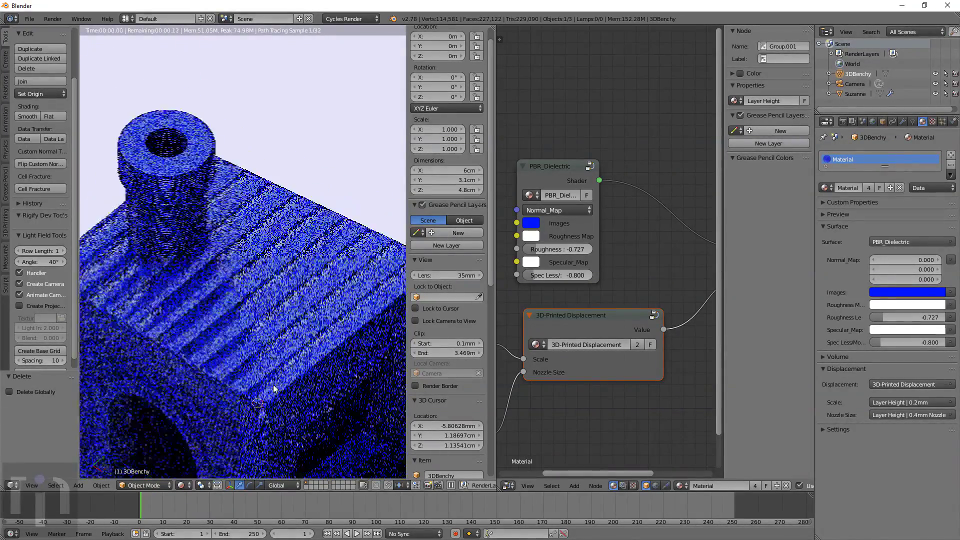
{"action": "scroll", "coordinate": [270, 387], "scroll_direction": "up", "scroll_amount": 4}
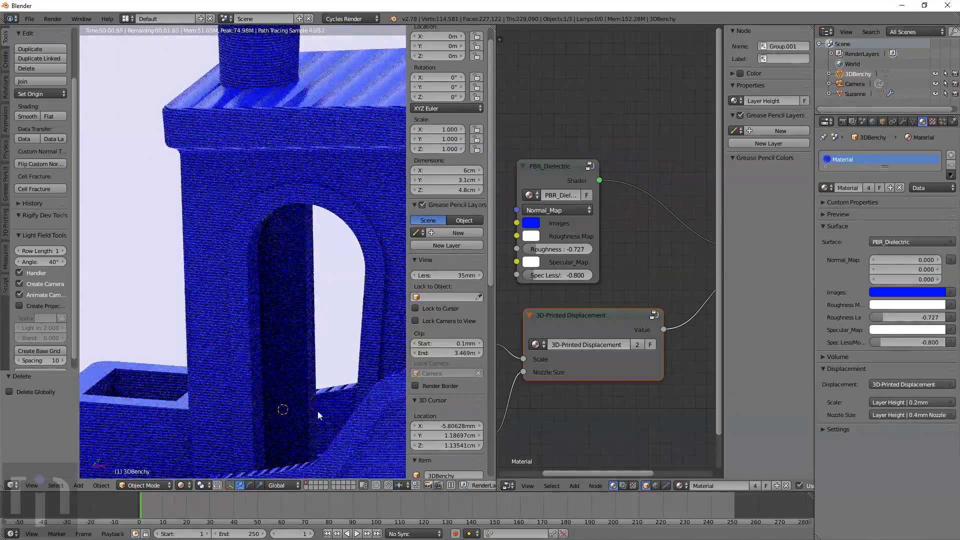
{"action": "scroll", "coordinate": [315, 410], "scroll_direction": "down", "scroll_amount": 2}
{"action": "mouse_move", "coordinate": [311, 406]}
{"action": "middle_mouse_down", "text": "shift"}
{"action": "mouse_move", "coordinate": [231, 353]}
{"action": "mouse_move", "coordinate": [203, 313]}
{"action": "mouse_move", "coordinate": [250, 365]}
{"action": "mouse_move", "coordinate": [345, 384]}
{"action": "middle_mouse_up", "text": "shift"}
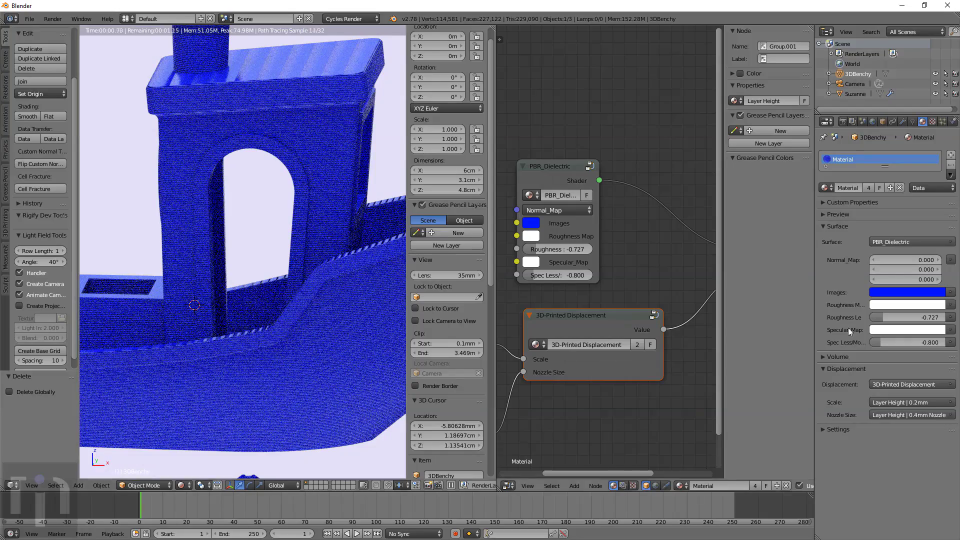
{"action": "left_click", "coordinate": [950, 402]}
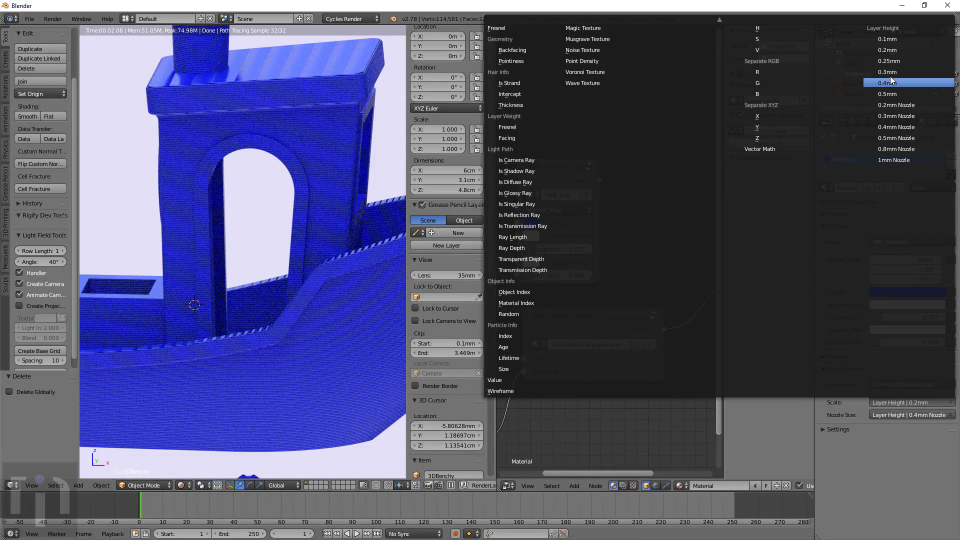
{"action": "left_click", "coordinate": [901, 41]}
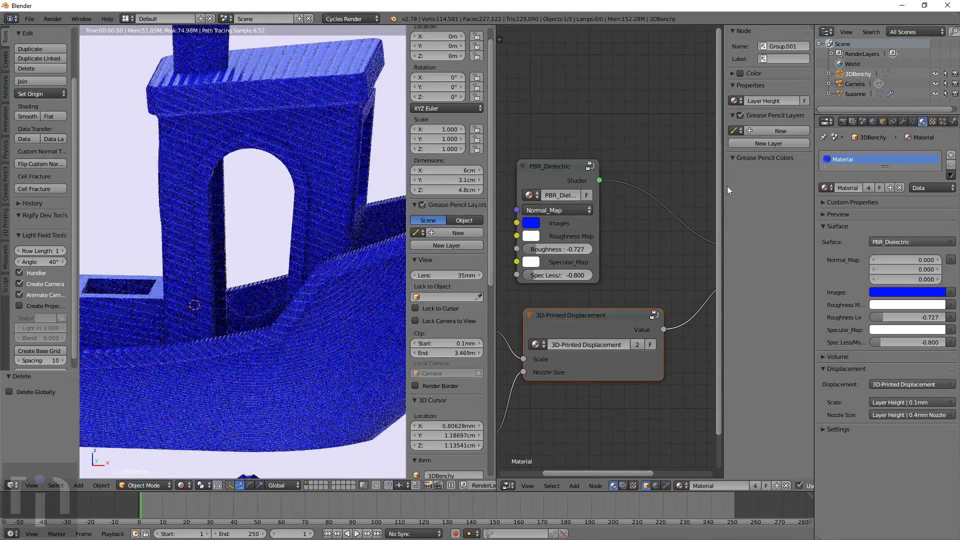
- Switch the displacement's Scale input to the Layer Height 0.5mm output
{"action": "middle_click_drag", "start_coordinate": [338, 303], "coordinate": [332, 296]}
{"action": "scroll", "coordinate": [332, 296], "scroll_direction": "up", "scroll_amount": 6}
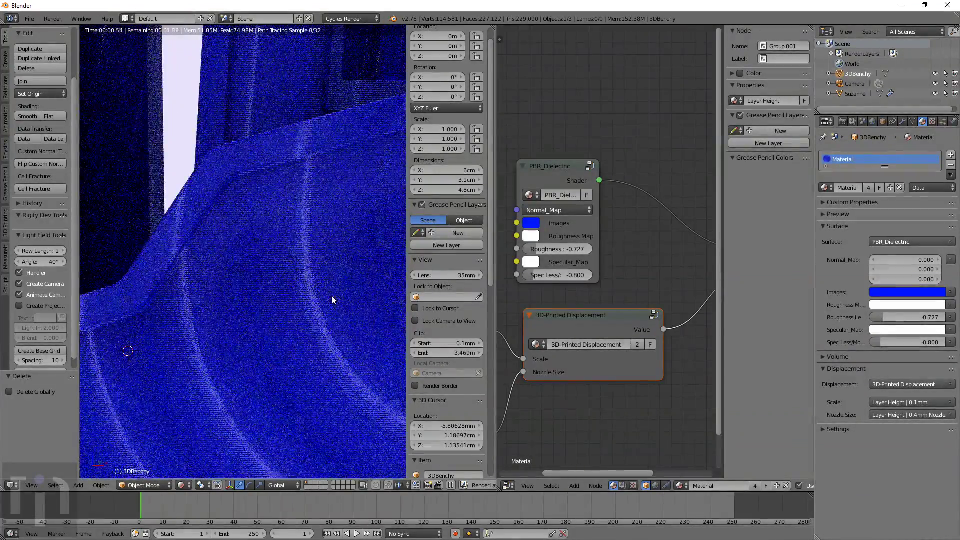
{"action": "scroll", "coordinate": [332, 296], "scroll_direction": "up", "scroll_amount": 2}
{"action": "mouse_move", "coordinate": [291, 302]}
{"action": "middle_mouse_down"}
{"action": "mouse_move", "coordinate": [326, 318]}
{"action": "mouse_move", "coordinate": [307, 300]}
{"action": "mouse_move", "coordinate": [344, 327]}
{"action": "mouse_move", "coordinate": [367, 386]}
{"action": "mouse_move", "coordinate": [257, 281]}
{"action": "mouse_move", "coordinate": [172, 269]}
{"action": "mouse_move", "coordinate": [305, 315]}
{"action": "mouse_move", "coordinate": [227, 294]}
{"action": "mouse_move", "coordinate": [183, 268]}
{"action": "middle_mouse_up"}
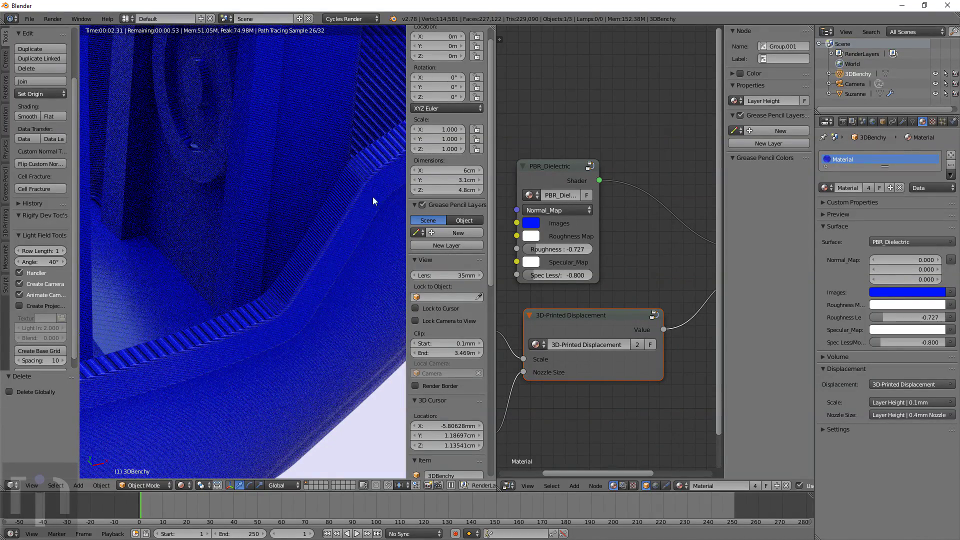
{"action": "left_click", "coordinate": [950, 403]}
{"action": "left_click", "coordinate": [889, 94]}
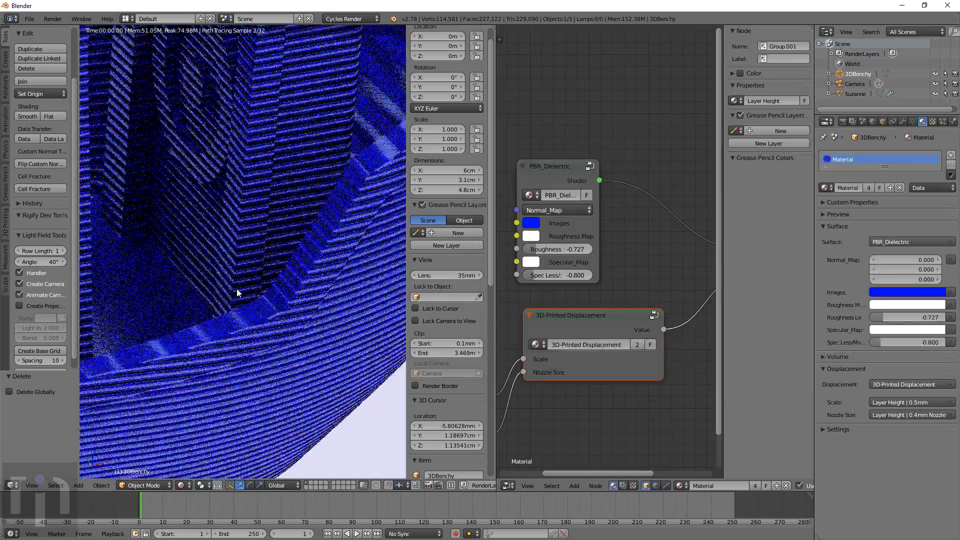
- Switch the displacement's Scale input to the Layer Height 0.25mm output
{"action": "scroll", "coordinate": [316, 225], "scroll_direction": "down", "scroll_amount": 2}
{"action": "middle_click_drag", "start_coordinate": [279, 107], "coordinate": [315, 227], "text": "shift"}
{"action": "scroll", "coordinate": [281, 143], "scroll_direction": "down", "scroll_amount": 1}
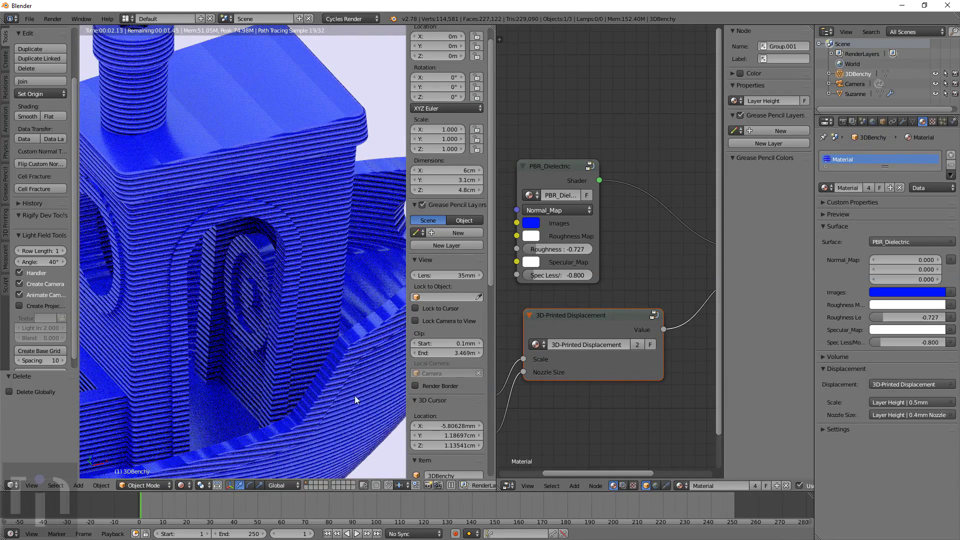
{"action": "middle_click_drag", "start_coordinate": [355, 397], "coordinate": [279, 329], "text": "shift"}
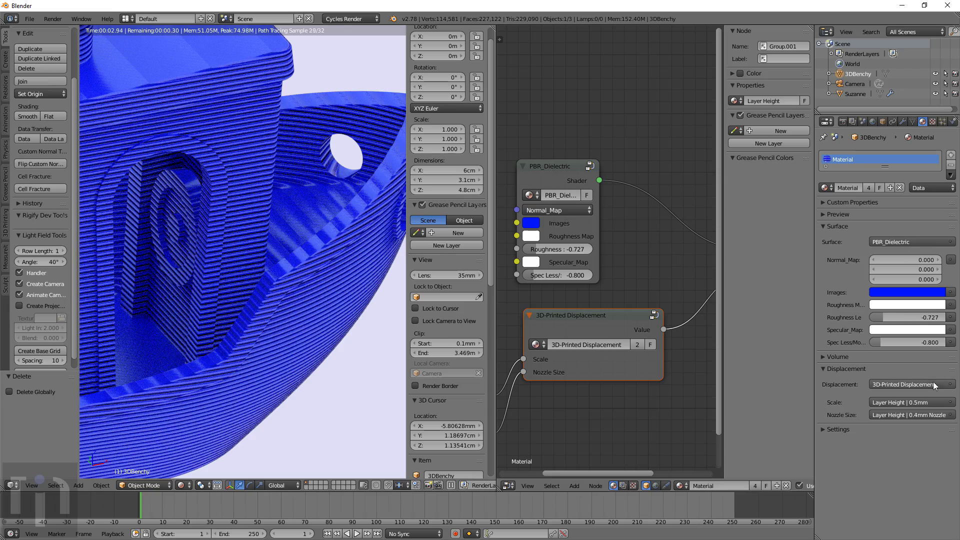
{"action": "left_click", "coordinate": [950, 402]}
{"action": "left_click", "coordinate": [896, 60]}
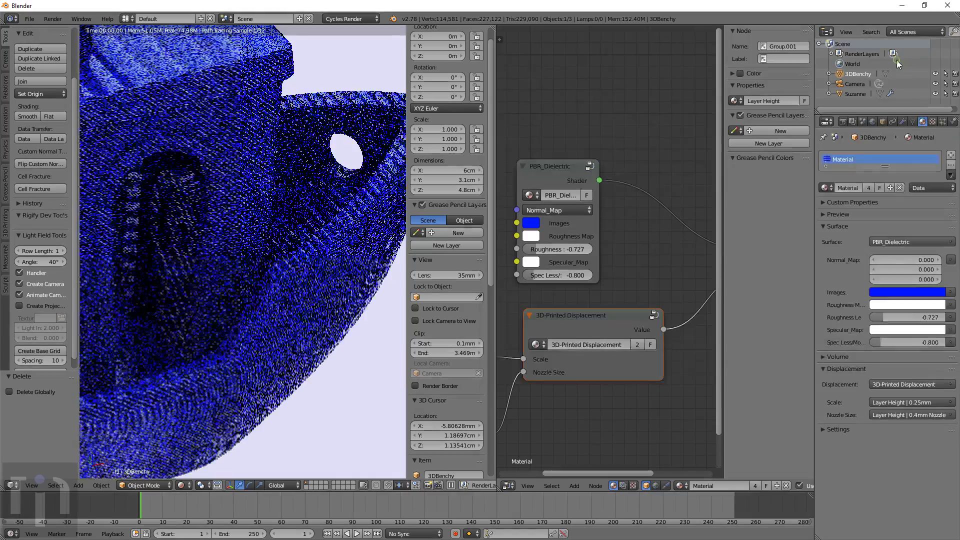
- Set the displacement's Scale input to the Layer Height 0.2mm output and inspect the cabin roof and chimney
{"action": "left_click", "coordinate": [948, 402]}
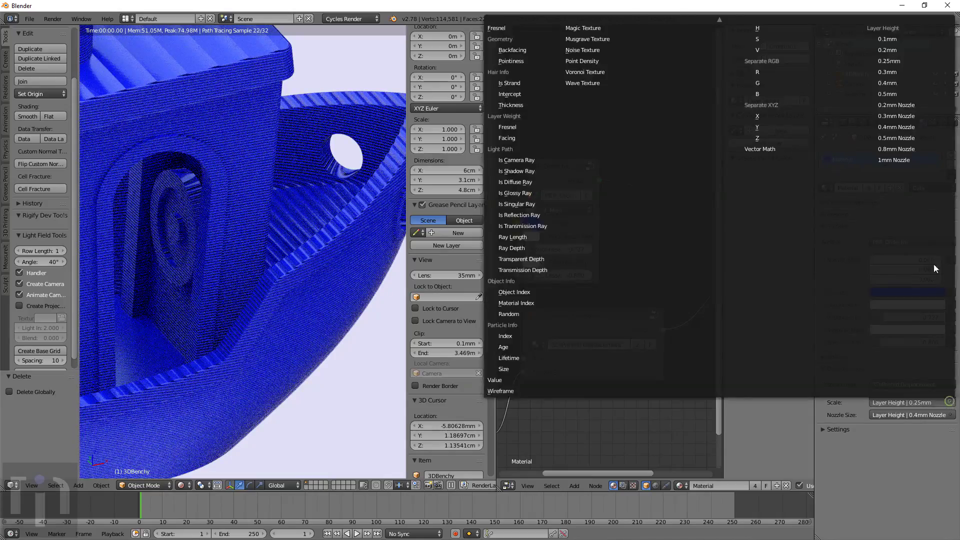
{"action": "left_click", "coordinate": [888, 50]}
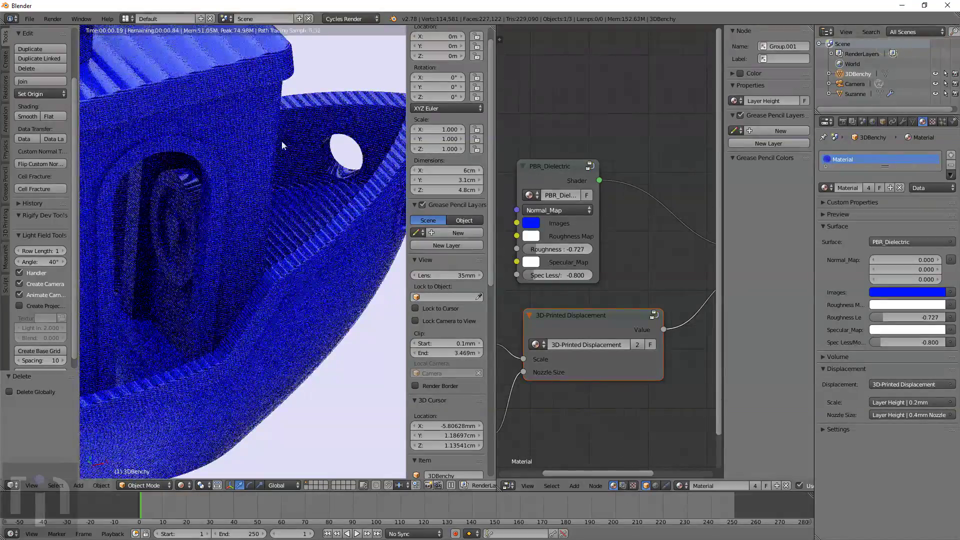
{"action": "scroll", "coordinate": [295, 151], "scroll_direction": "up", "scroll_amount": 4}
{"action": "scroll", "coordinate": [295, 169], "scroll_direction": "up", "scroll_amount": 2}
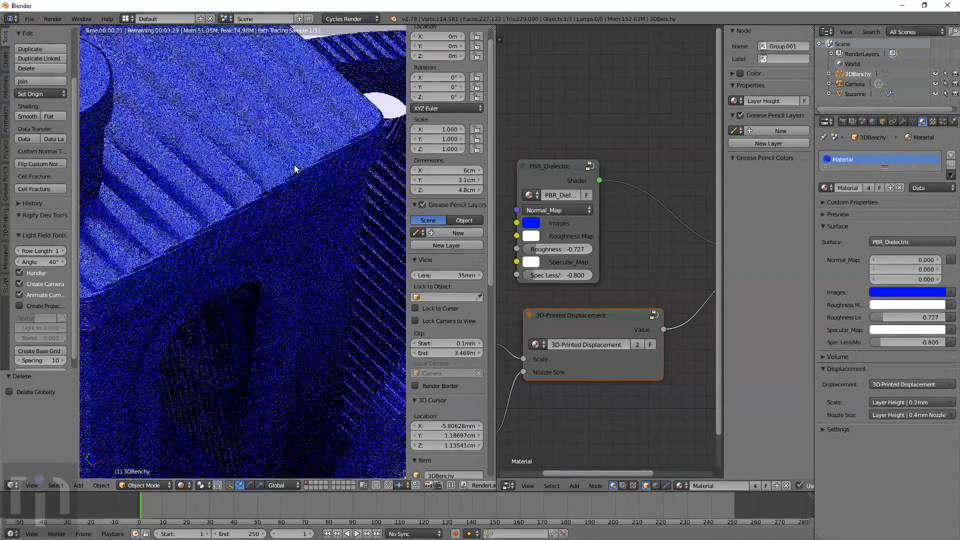
{"action": "middle_click_drag", "start_coordinate": [246, 222], "coordinate": [278, 235]}
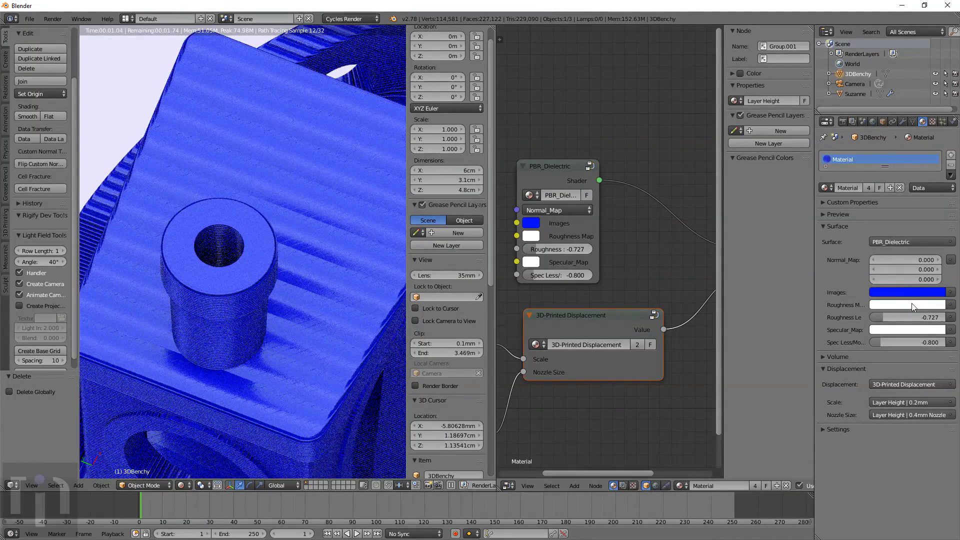
- Set the displacement's Nozzle Size to the 0.2mm Nozzle output and inspect the print lines on the chimney and roof
{"action": "left_click", "coordinate": [951, 416]}
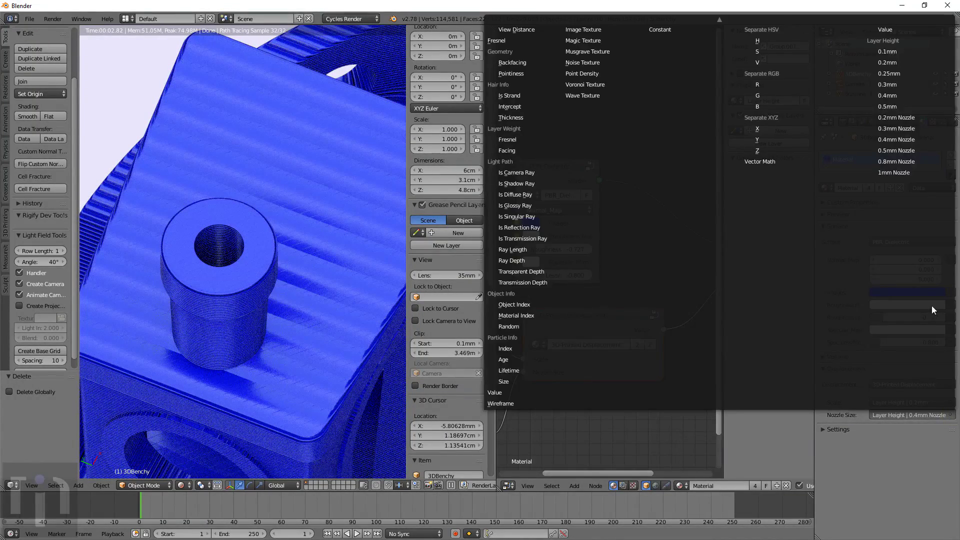
{"action": "left_click", "coordinate": [902, 119]}
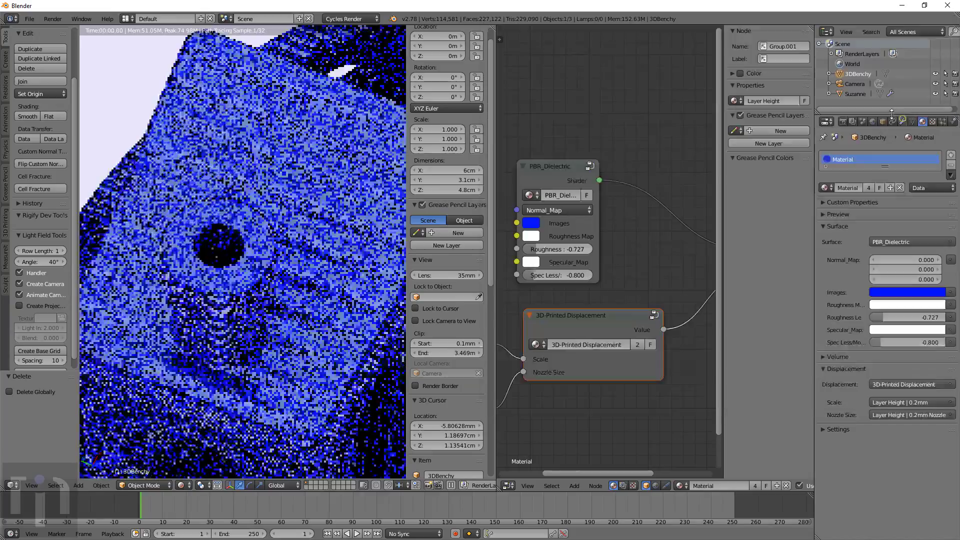
{"action": "scroll", "coordinate": [314, 265], "scroll_direction": "up", "scroll_amount": 5}
{"action": "scroll", "coordinate": [330, 300], "scroll_direction": "up", "scroll_amount": 3}
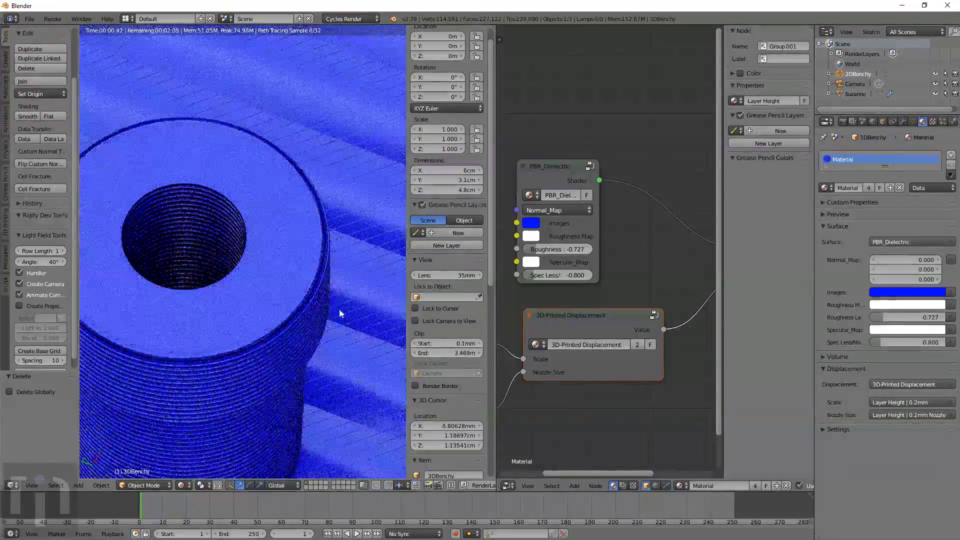
{"action": "scroll", "coordinate": [320, 314], "scroll_direction": "up", "scroll_amount": 4}
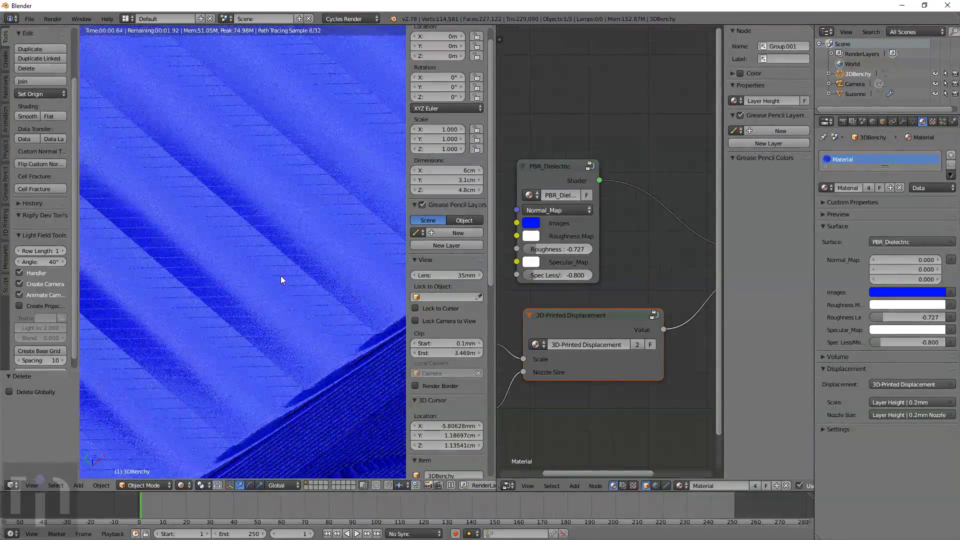
- Set the displacement's Nozzle Size input to the Layer Height group's 0.4mm Nozzle output
{"action": "left_click", "coordinate": [940, 415]}
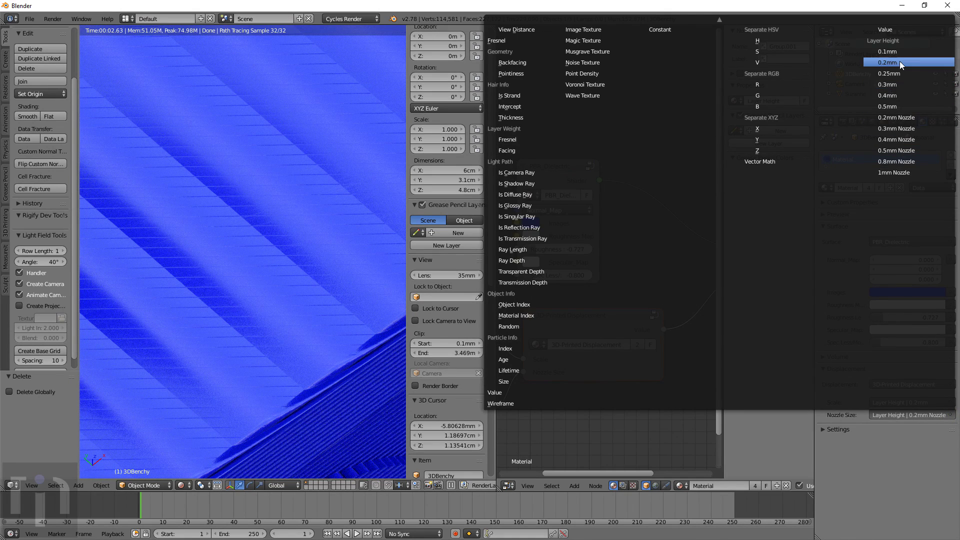
{"action": "left_click", "coordinate": [904, 119]}
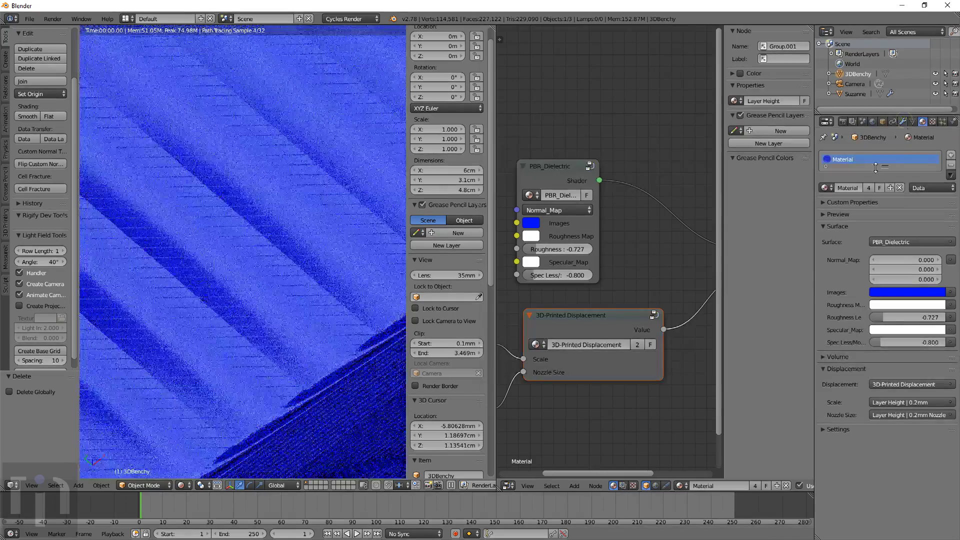
{"action": "left_click", "coordinate": [950, 414]}
{"action": "left_click", "coordinate": [914, 139]}
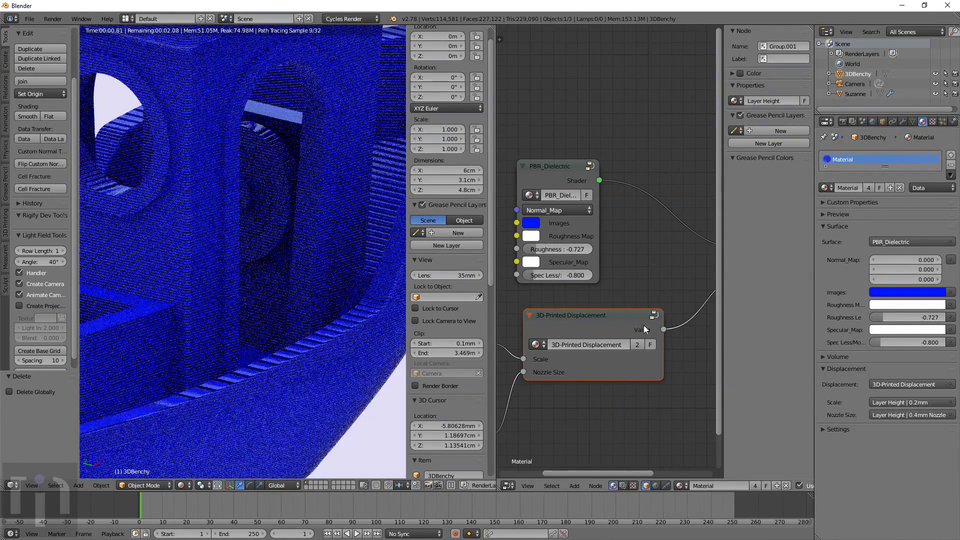
- Open the Layer Height node group for editing in the boat's material
{"action": "left_click", "coordinate": [622, 320]}
{"action": "scroll", "coordinate": [624, 318], "scroll_direction": "down", "scroll_amount": 1}
{"action": "middle_click_drag", "start_coordinate": [624, 318], "coordinate": [751, 235]}
{"action": "scroll", "coordinate": [603, 263], "scroll_direction": "right", "scroll_amount": 2, "text": "ctrl"}
{"action": "scroll", "coordinate": [580, 245], "scroll_direction": "down", "scroll_amount": 1, "text": "shift"}
{"action": "left_click", "coordinate": [559, 224]}
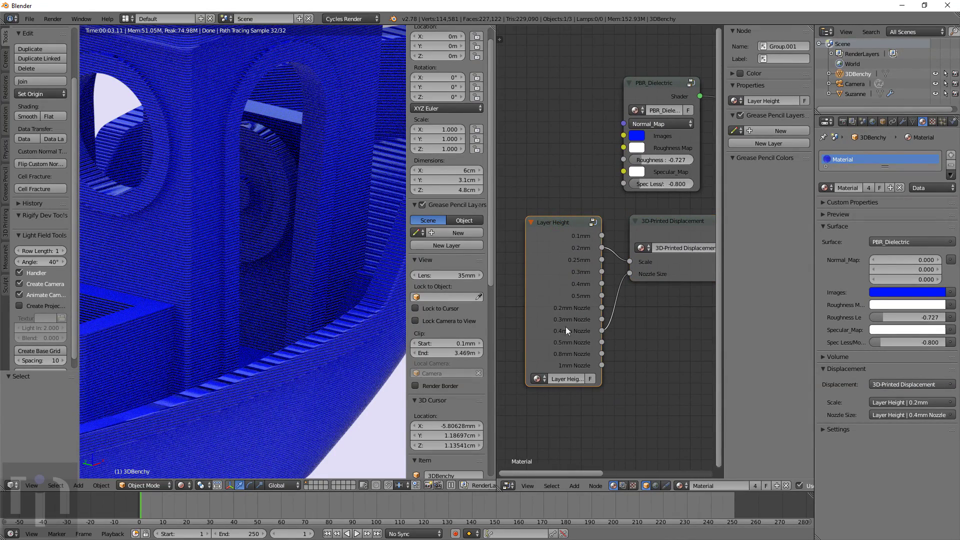
{"action": "key", "text": "Tab"}
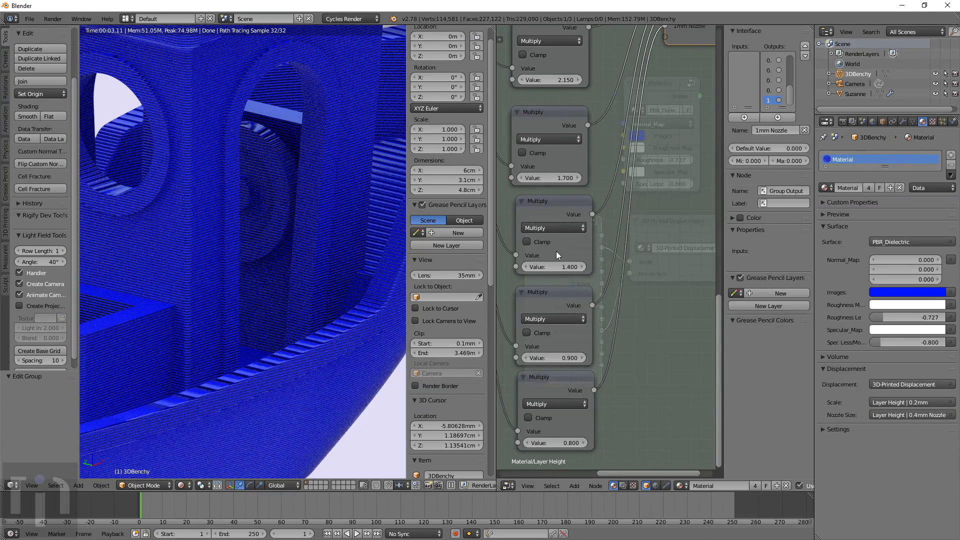
- Examine the Value and Multiply nodes feeding the outputs of the Layer Height group, and exit the group
{"action": "scroll", "coordinate": [565, 210], "scroll_direction": "up", "scroll_amount": 4, "text": "shift"}
{"action": "scroll", "coordinate": [566, 225], "scroll_direction": "left", "scroll_amount": 3, "text": "ctrl"}
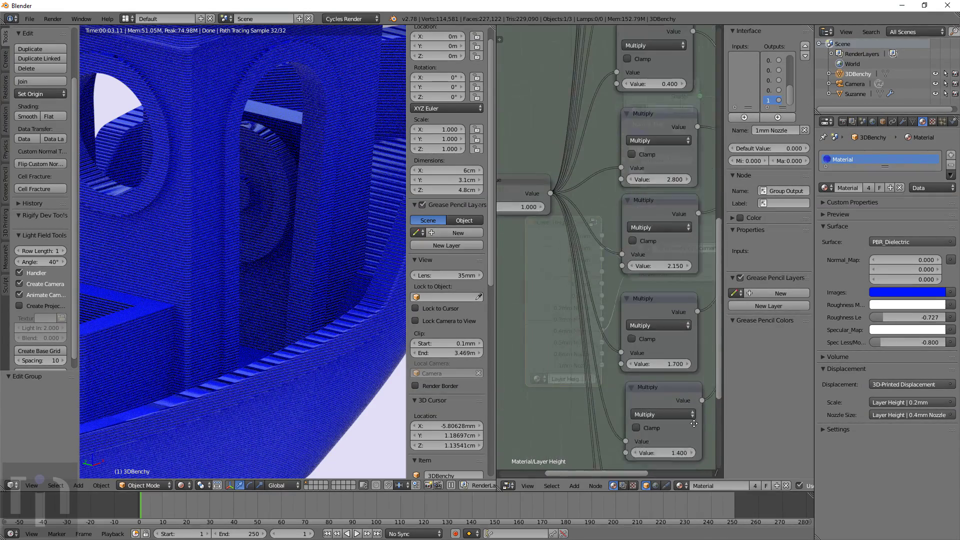
{"action": "scroll", "coordinate": [566, 240], "scroll_direction": "up", "scroll_amount": 1, "text": "shift"}
{"action": "scroll", "coordinate": [566, 243], "scroll_direction": "up", "scroll_amount": 1, "text": "shift"}
{"action": "scroll", "coordinate": [566, 243], "scroll_direction": "left", "scroll_amount": 1, "text": "ctrl"}
{"action": "scroll", "coordinate": [690, 212], "scroll_direction": "down", "scroll_amount": 3}
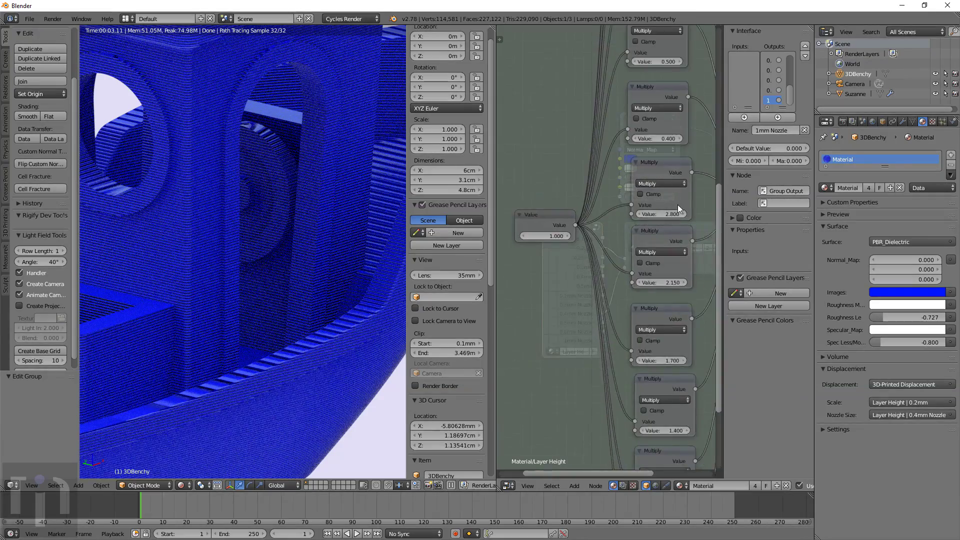
{"action": "scroll", "coordinate": [677, 203], "scroll_direction": "down", "scroll_amount": 3}
{"action": "middle_click_drag", "start_coordinate": [675, 232], "coordinate": [603, 274]}
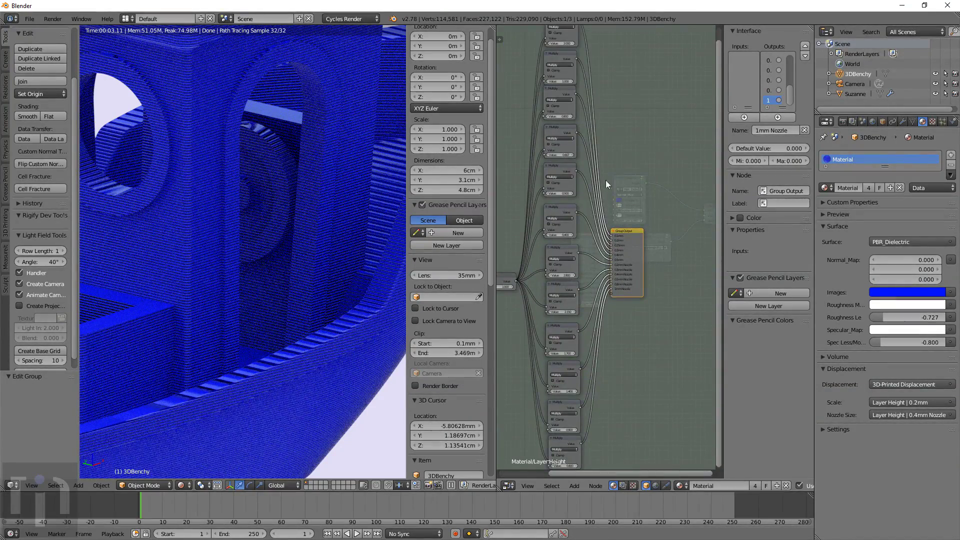
{"action": "mouse_move", "coordinate": [605, 180]}
{"action": "middle_mouse_down"}
{"action": "mouse_move", "coordinate": [605, 280]}
{"action": "mouse_move", "coordinate": [602, 182]}
{"action": "middle_mouse_up"}
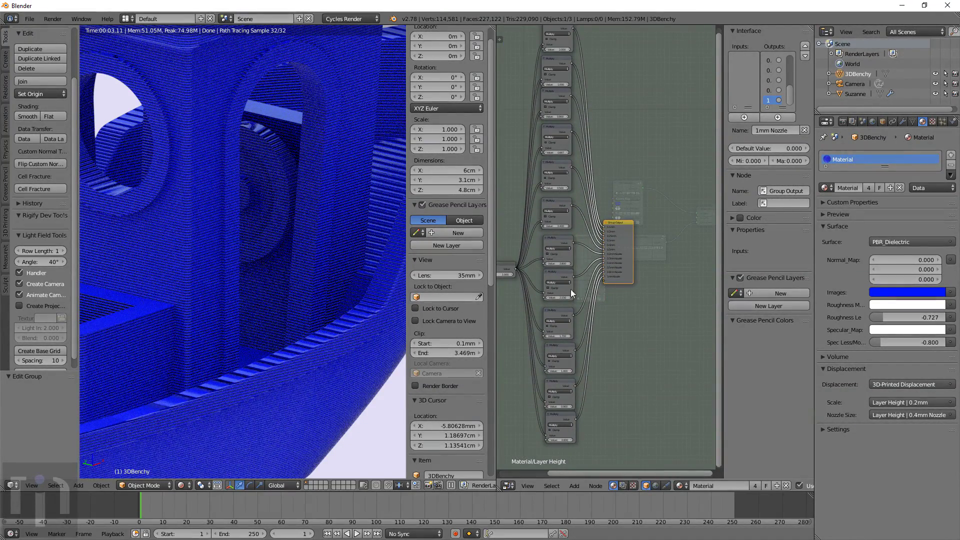
{"action": "key", "text": "Tab"}
- Select the PBR_Dielectric shader group in the material's node tree
{"action": "scroll", "coordinate": [620, 240], "scroll_direction": "up", "scroll_amount": 3}
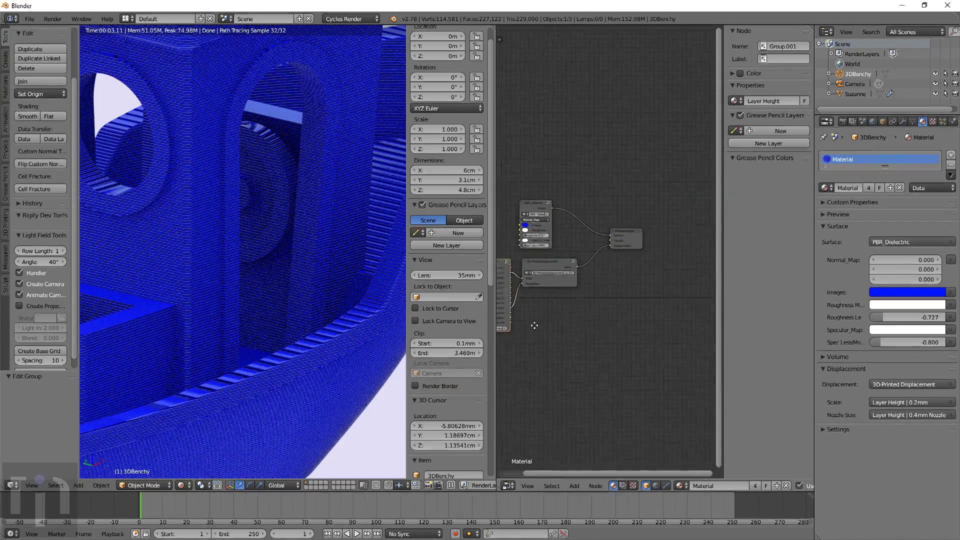
{"action": "middle_click_drag", "start_coordinate": [541, 304], "coordinate": [620, 350]}
{"action": "scroll", "coordinate": [625, 306], "scroll_direction": "up", "scroll_amount": 2}
{"action": "left_click_drag", "start_coordinate": [575, 224], "coordinate": [571, 178]}
{"action": "right_click", "coordinate": [571, 178]}
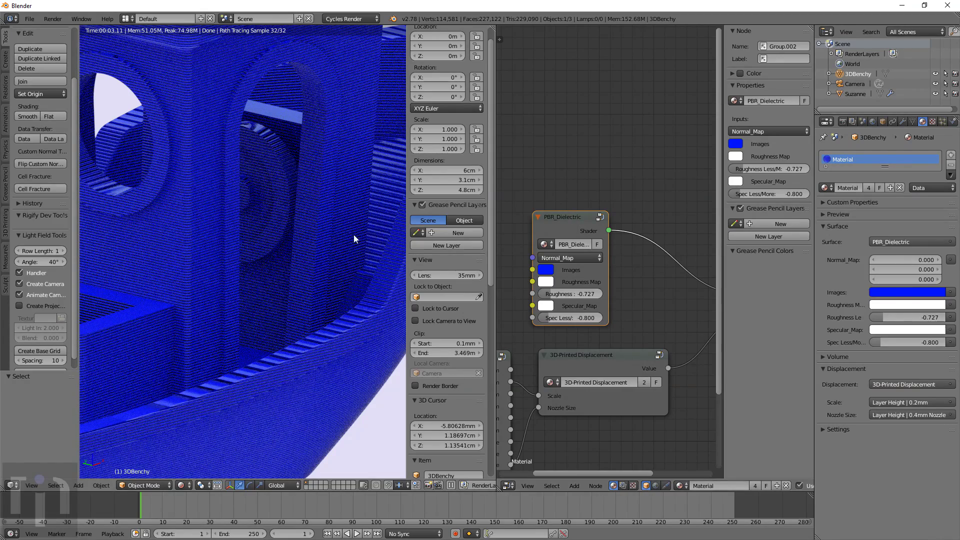
- Cut the link from the PBR_Dielectric group's Shader output to the material output's surface
{"action": "scroll", "coordinate": [353, 234], "scroll_direction": "down", "scroll_amount": 4}
{"action": "middle_click_drag", "start_coordinate": [273, 239], "coordinate": [290, 256]}
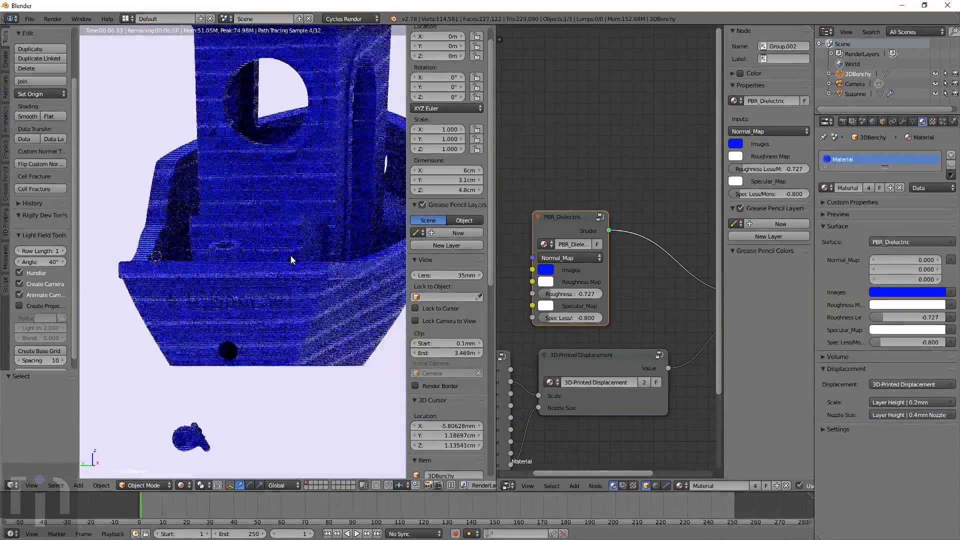
{"action": "scroll", "coordinate": [293, 270], "scroll_direction": "up", "scroll_amount": 2}
{"action": "scroll", "coordinate": [292, 270], "scroll_direction": "up", "scroll_amount": 5}
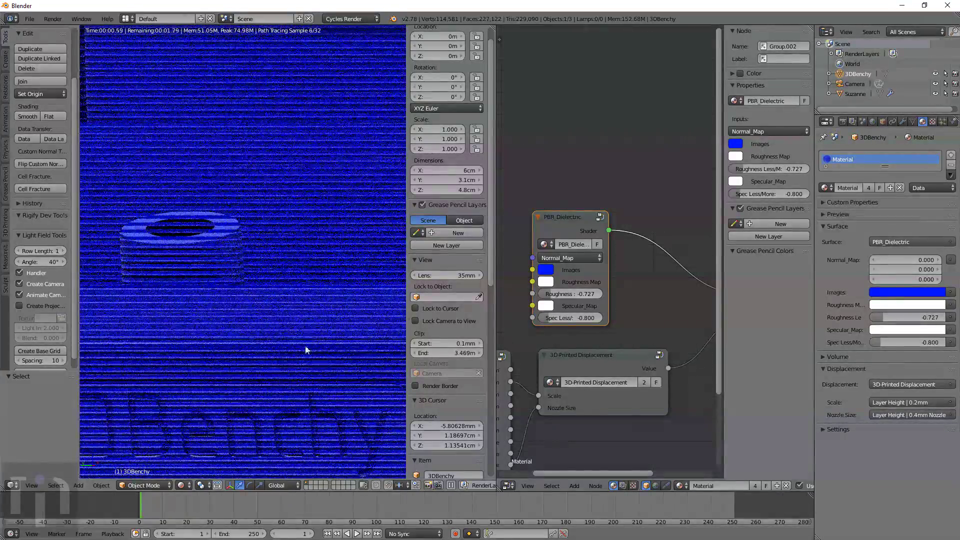
{"action": "middle_click_drag", "start_coordinate": [306, 366], "coordinate": [343, 308], "text": "shift"}
{"action": "scroll", "coordinate": [299, 310], "scroll_direction": "down", "scroll_amount": 2}
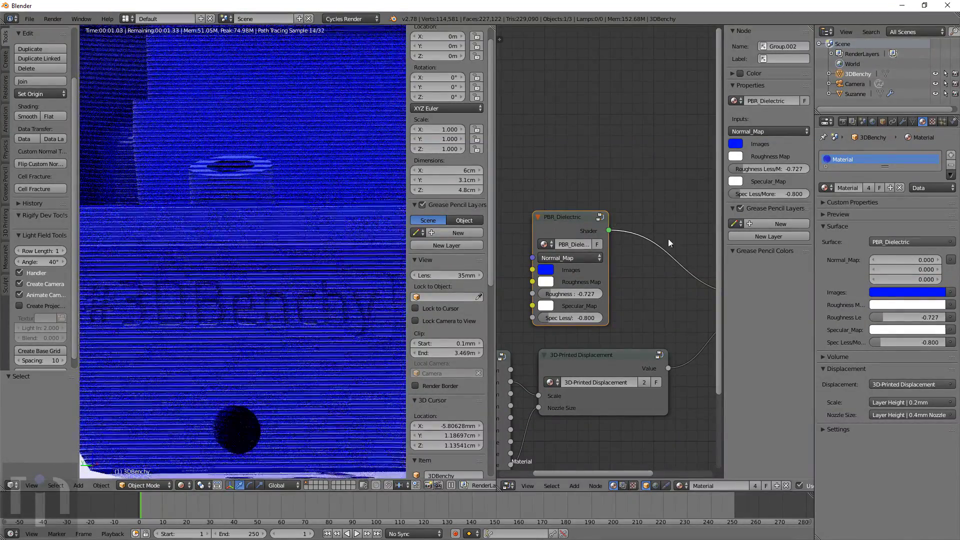
{"action": "right_click_drag", "start_coordinate": [668, 238], "coordinate": [646, 263], "text": "ctrl"}
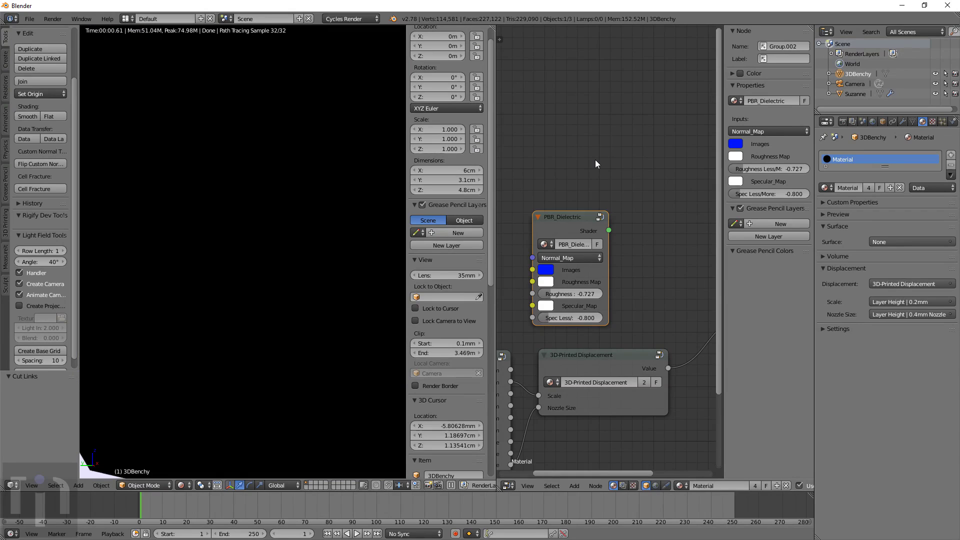
- Add a Glossy BSDF shader to the material and connect its BSDF output to the material output's Surface
{"action": "key", "text": "shift+a"}
{"action": "mouse_move", "coordinate": [584, 188]}
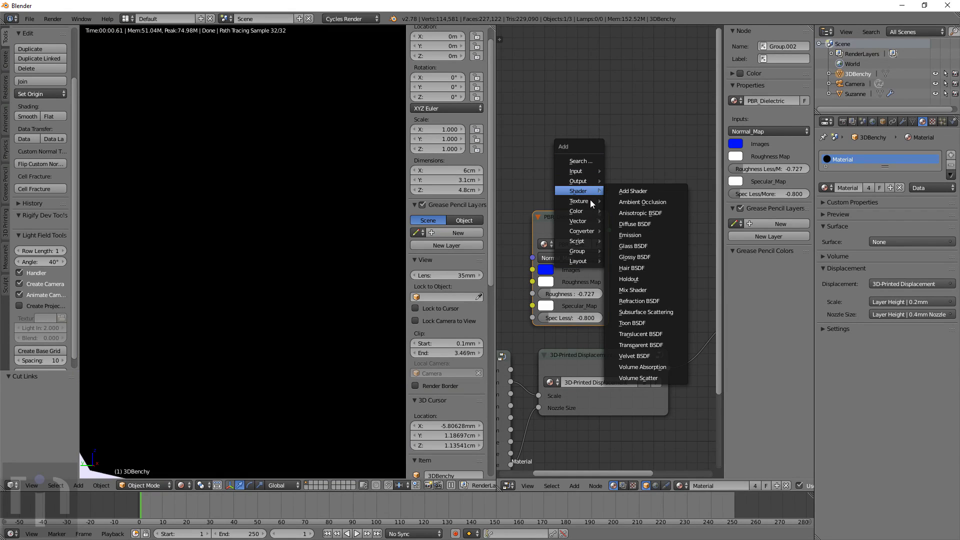
{"action": "left_click", "coordinate": [635, 256]}
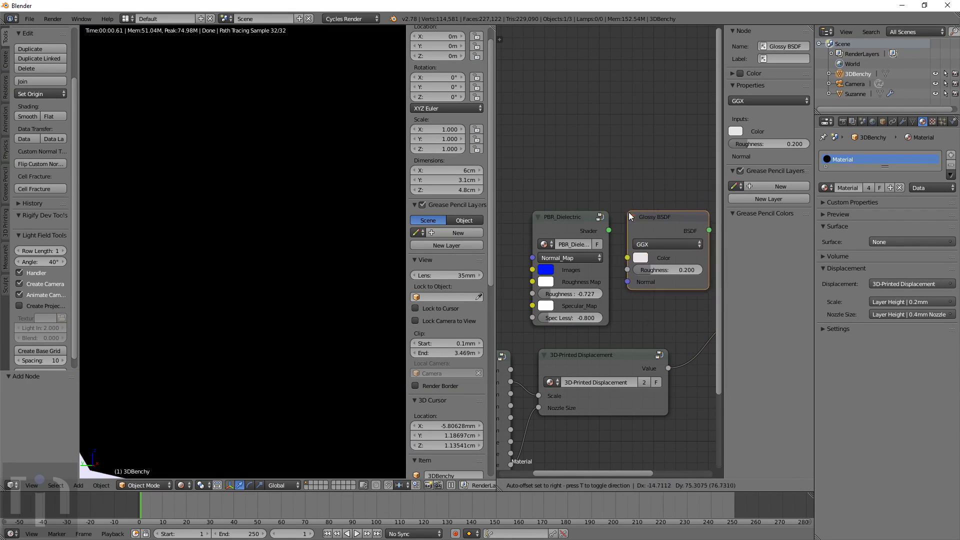
{"action": "left_click", "coordinate": [510, 245]}
{"action": "left_click_drag", "start_coordinate": [572, 218], "coordinate": [607, 279]}
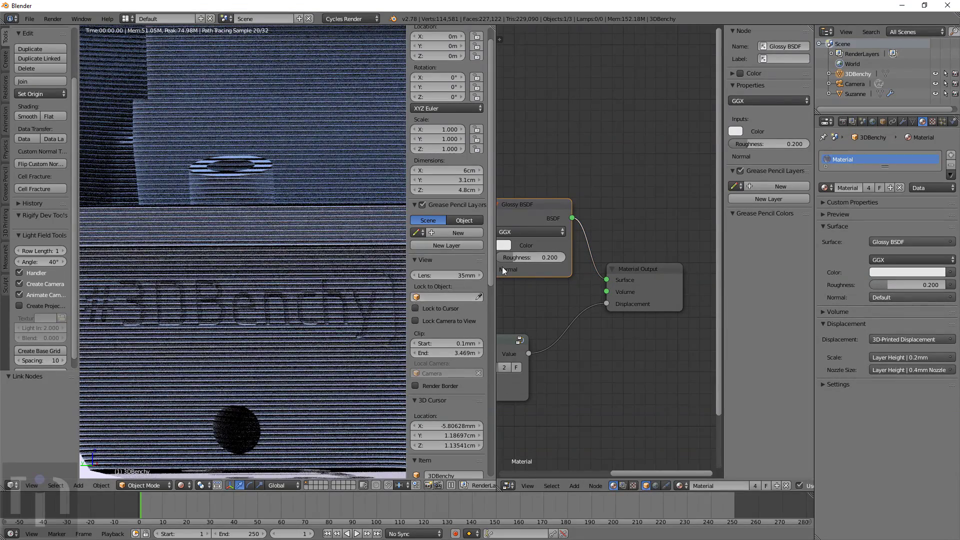
- Colour the Glossy BSDF red and set its roughness to 0.650
{"action": "middle_click_drag", "start_coordinate": [541, 245], "coordinate": [598, 259]}
{"action": "middle_click_drag", "start_coordinate": [302, 314], "coordinate": [245, 332]}
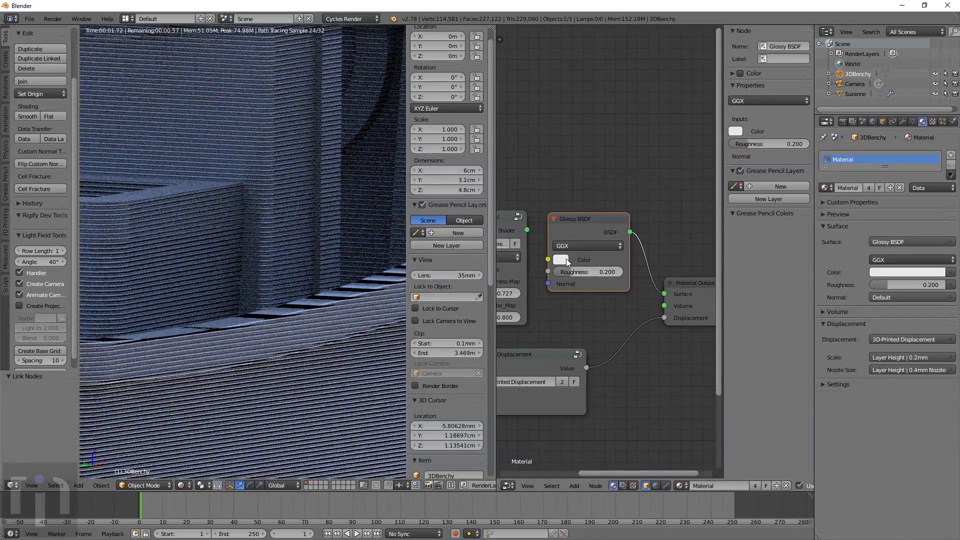
{"action": "left_click", "coordinate": [566, 259]}
{"action": "left_click_drag", "start_coordinate": [601, 153], "coordinate": [607, 183]}
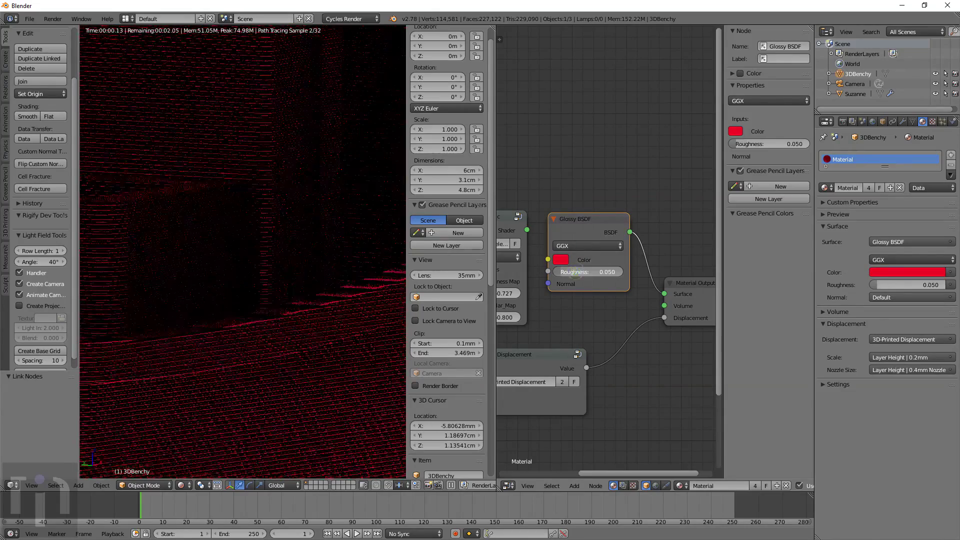
{"action": "left_click_drag", "start_coordinate": [575, 271], "coordinate": [617, 272]}
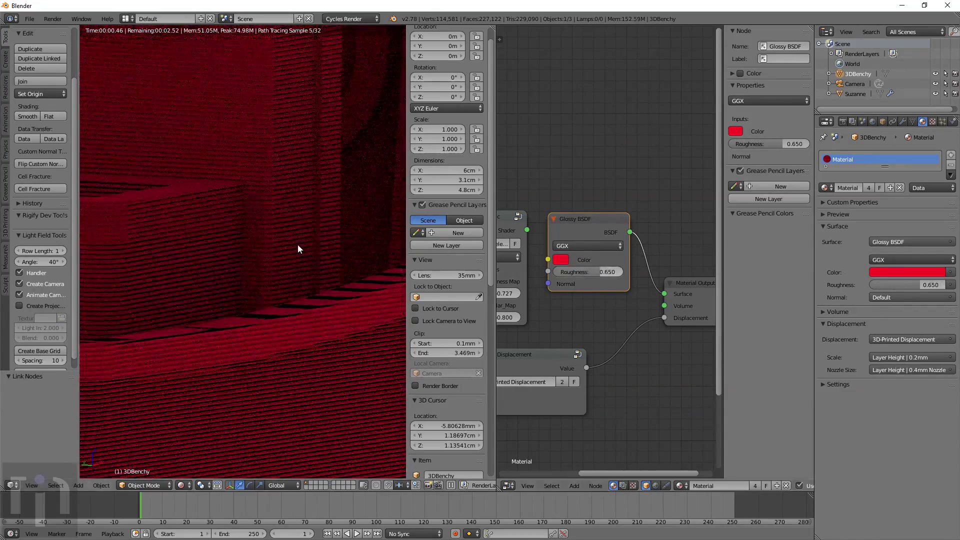
- Inspect the glossy red layers around the boat's cabin arch, and set the Glossy BSDF's roughness to 0.458
{"action": "middle_click_drag", "start_coordinate": [298, 244], "coordinate": [343, 277]}
{"action": "scroll", "coordinate": [310, 271], "scroll_direction": "up", "scroll_amount": 5}
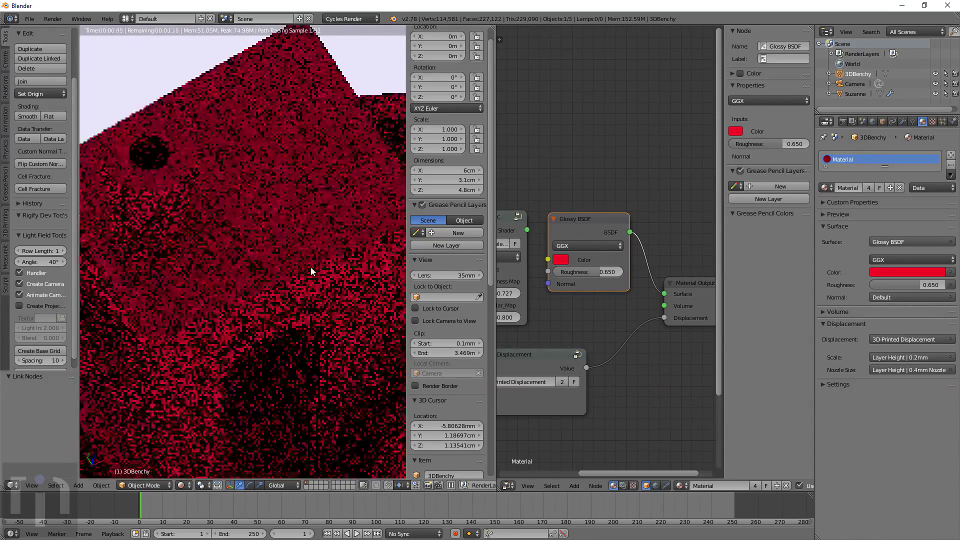
{"action": "scroll", "coordinate": [310, 271], "scroll_direction": "up", "scroll_amount": 2}
{"action": "scroll", "coordinate": [303, 320], "scroll_direction": "down", "scroll_amount": 2}
{"action": "middle_click_drag", "start_coordinate": [292, 313], "coordinate": [250, 256]}
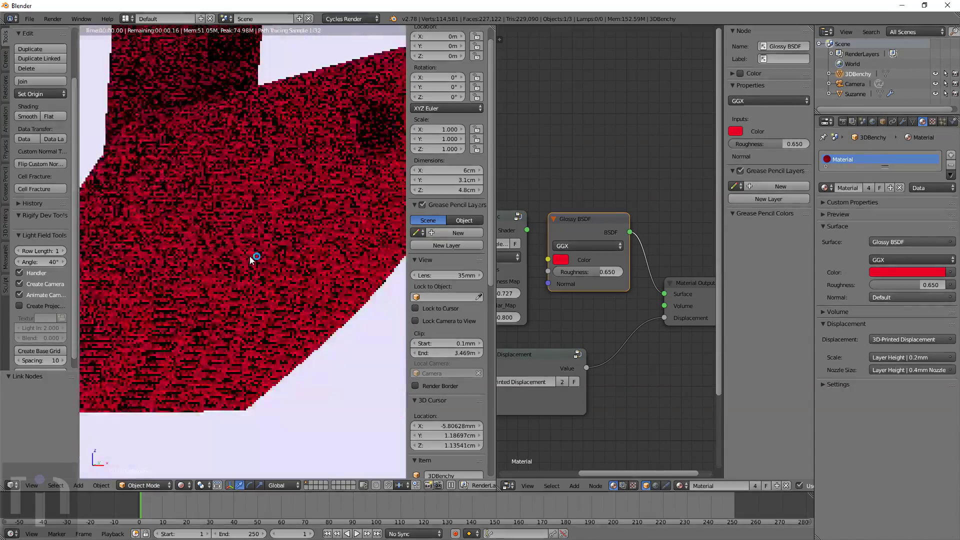
{"action": "scroll", "coordinate": [249, 258], "scroll_direction": "down", "scroll_amount": 4}
{"action": "scroll", "coordinate": [342, 319], "scroll_direction": "up", "scroll_amount": 5}
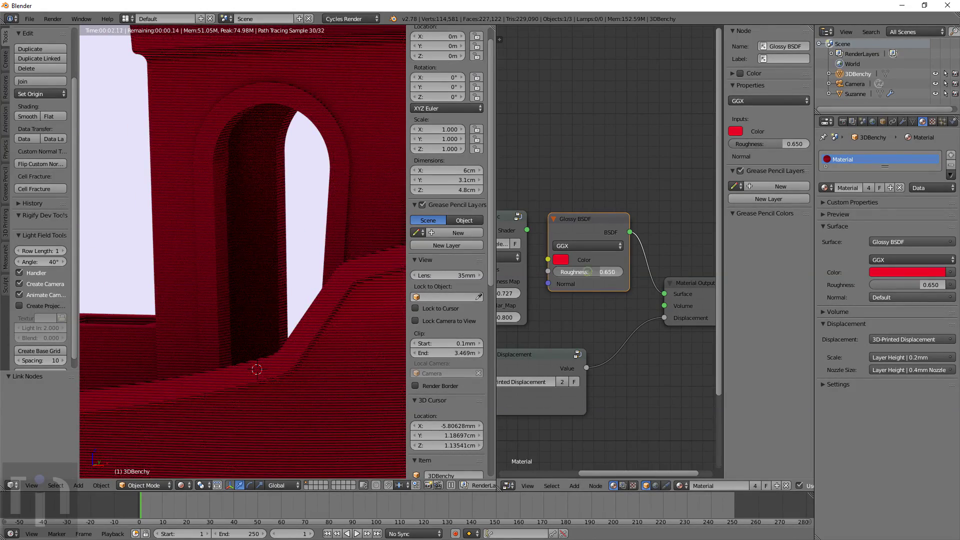
{"action": "left_click_drag", "start_coordinate": [588, 271], "coordinate": [575, 272]}
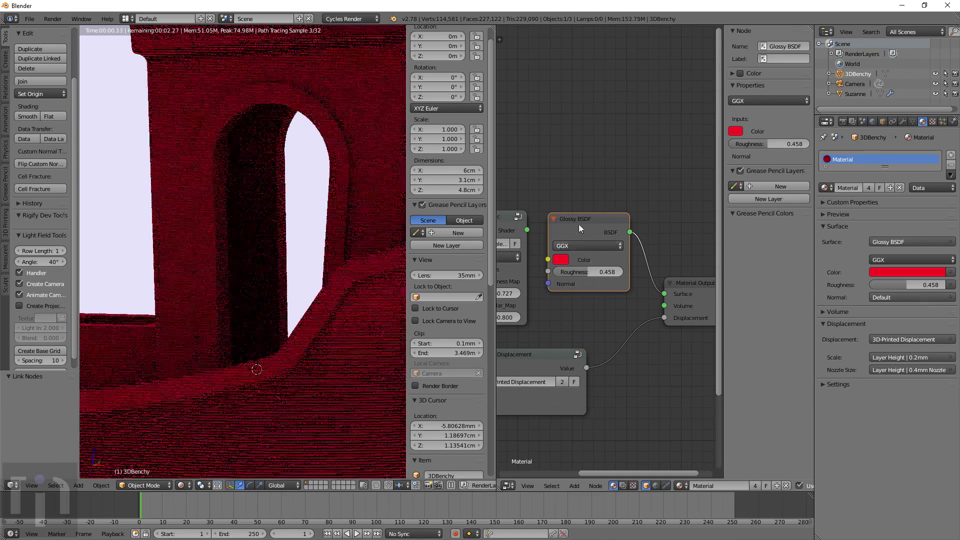
{"action": "left_click", "coordinate": [594, 246]}
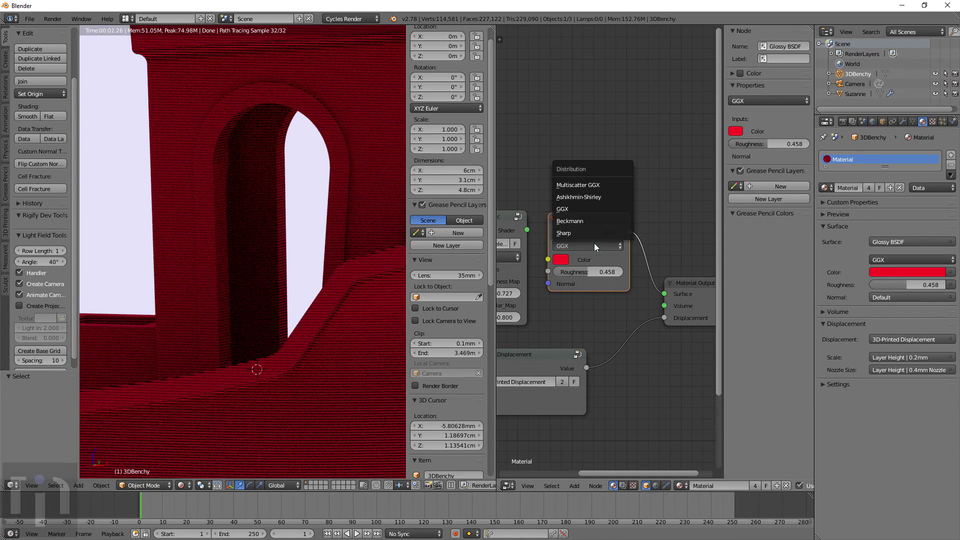
- Replace the Glossy BSDF with a Diffuse BSDF connected to the material output's Surface
{"action": "key", "text": "x"}
{"action": "key", "text": "shift+a"}
{"action": "mouse_move", "coordinate": [589, 209]}
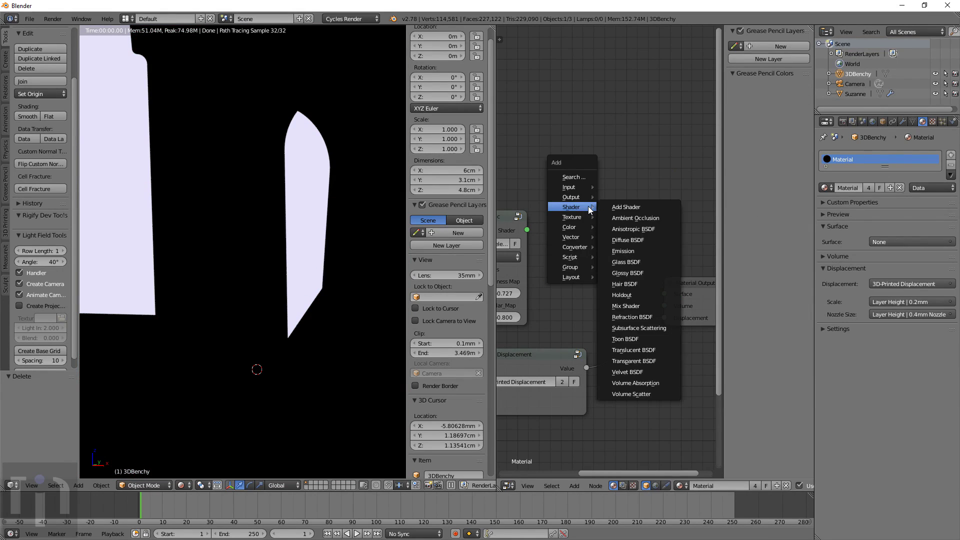
{"action": "left_click", "coordinate": [632, 240]}
{"action": "left_click", "coordinate": [634, 240]}
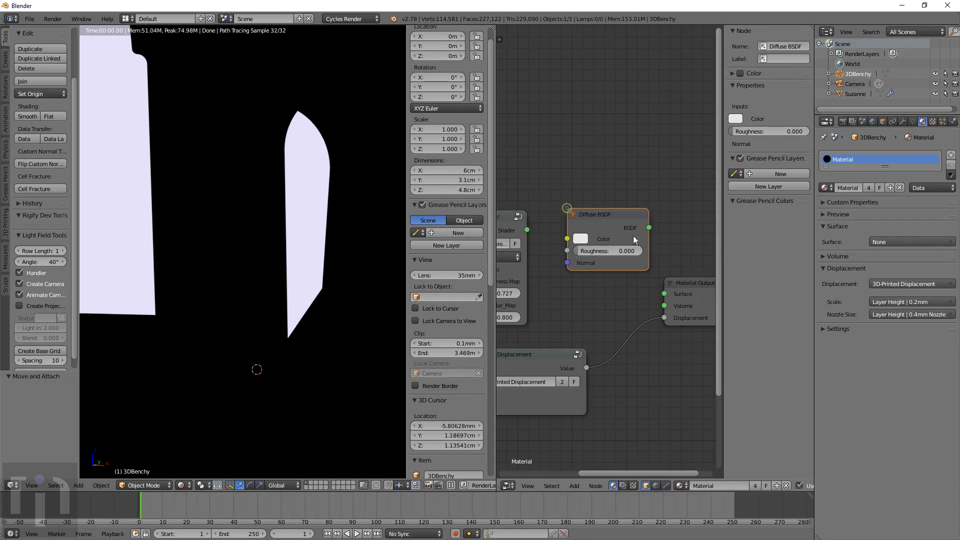
{"action": "left_click_drag", "start_coordinate": [648, 227], "coordinate": [664, 294]}
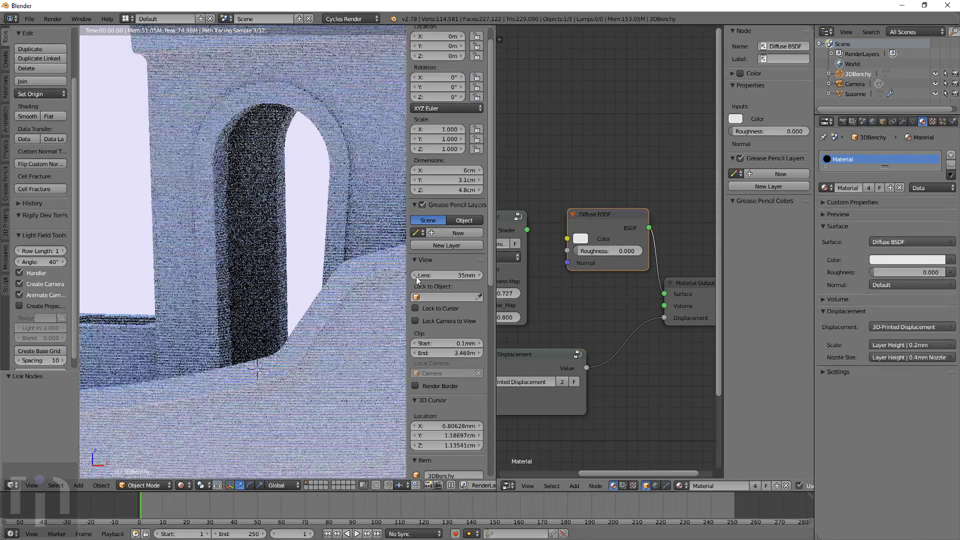
- Set the Diffuse BSDF's colour to red (R 0.800, G 0.000, B 0.007) and its roughness to 0.375
{"action": "left_click", "coordinate": [580, 238]}
{"action": "left_click", "coordinate": [633, 127]}
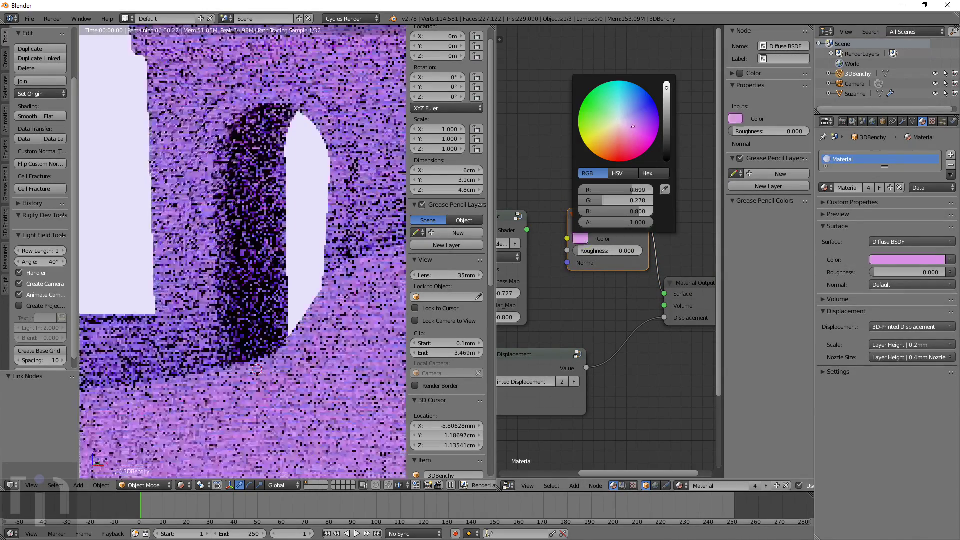
{"action": "left_click", "coordinate": [623, 161]}
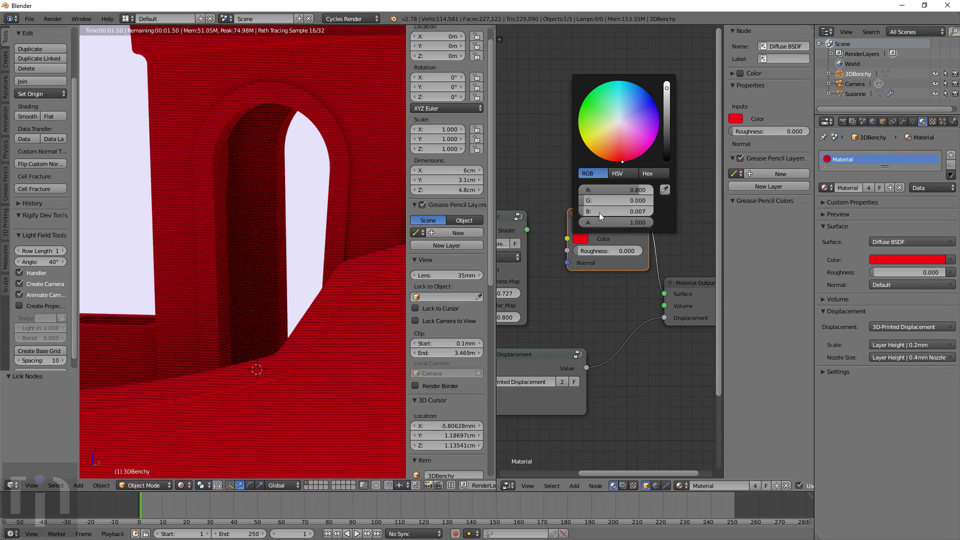
{"action": "left_click", "coordinate": [602, 245]}
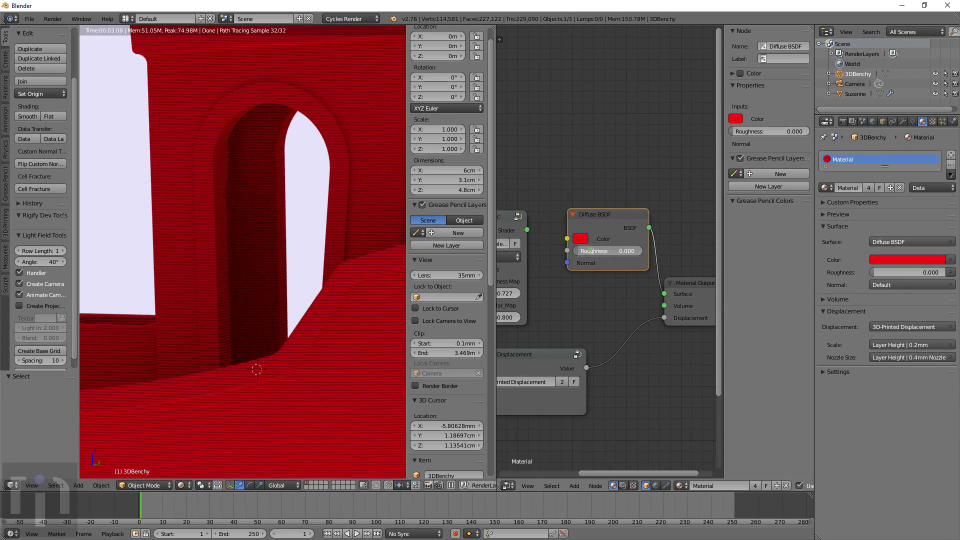
{"action": "left_click_drag", "start_coordinate": [591, 250], "coordinate": [616, 250]}
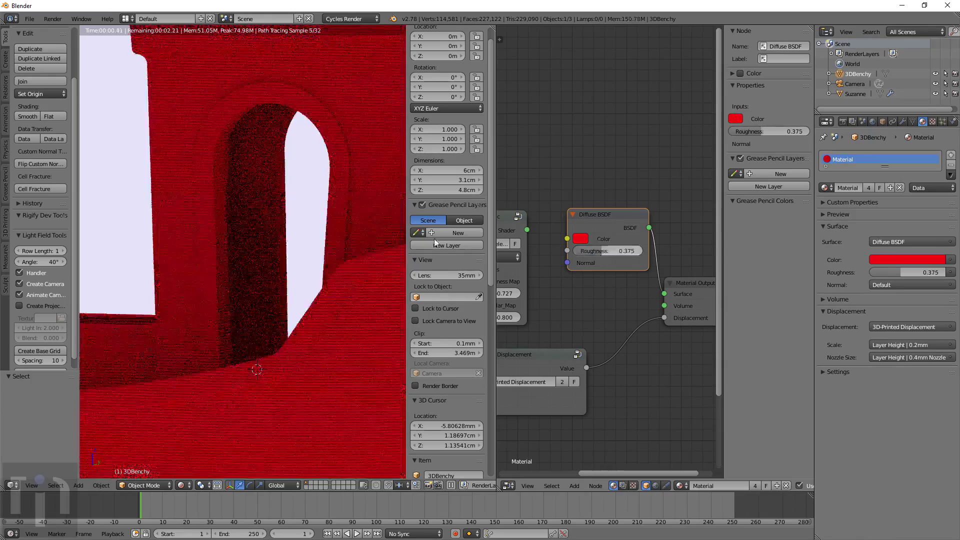
- Examine the diffuse red print layers on the boat's cabin and on the hull around the #3DBenchy lettering
{"action": "scroll", "coordinate": [367, 261], "scroll_direction": "down", "scroll_amount": 4}
{"action": "middle_click_drag", "start_coordinate": [366, 261], "coordinate": [310, 272]}
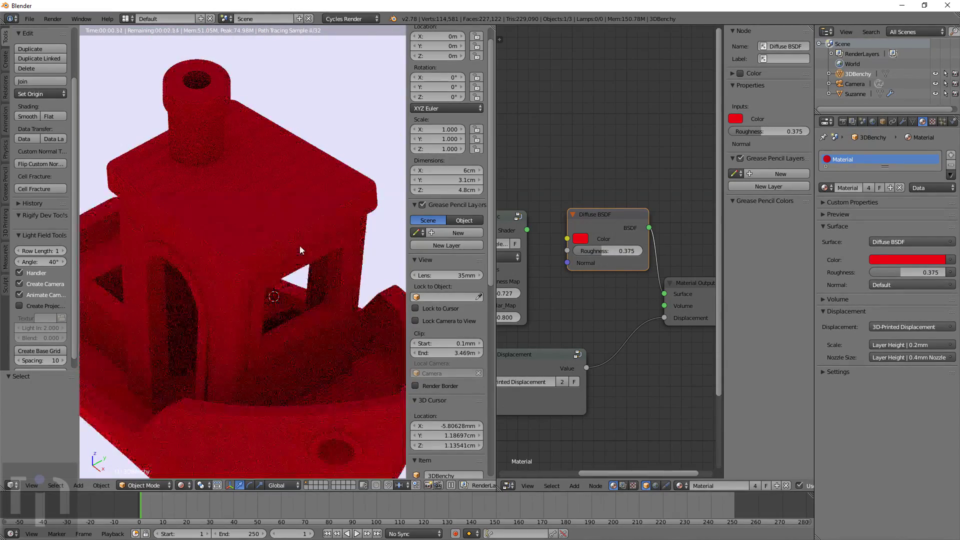
{"action": "middle_click_drag", "start_coordinate": [311, 325], "coordinate": [76, 301]}
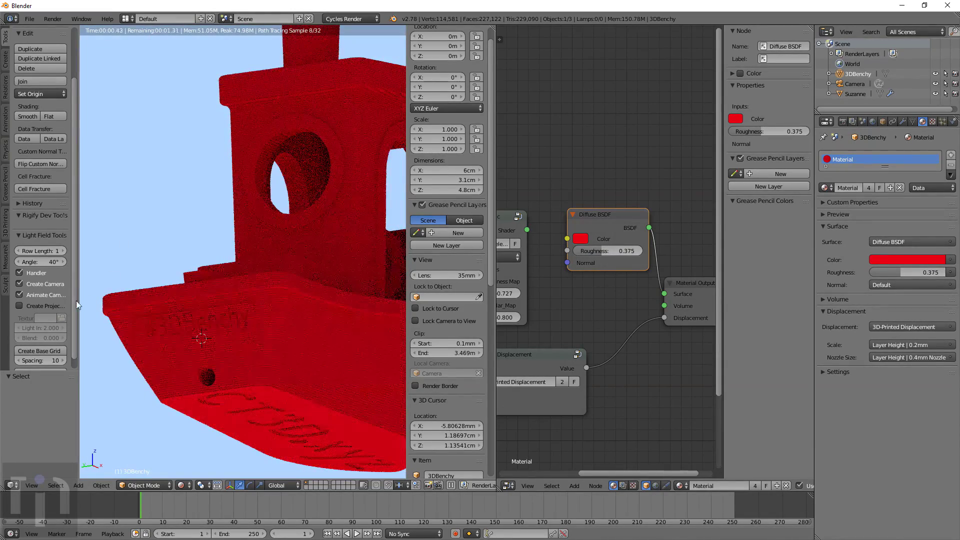
{"action": "middle_click_drag", "start_coordinate": [158, 334], "coordinate": [214, 296]}
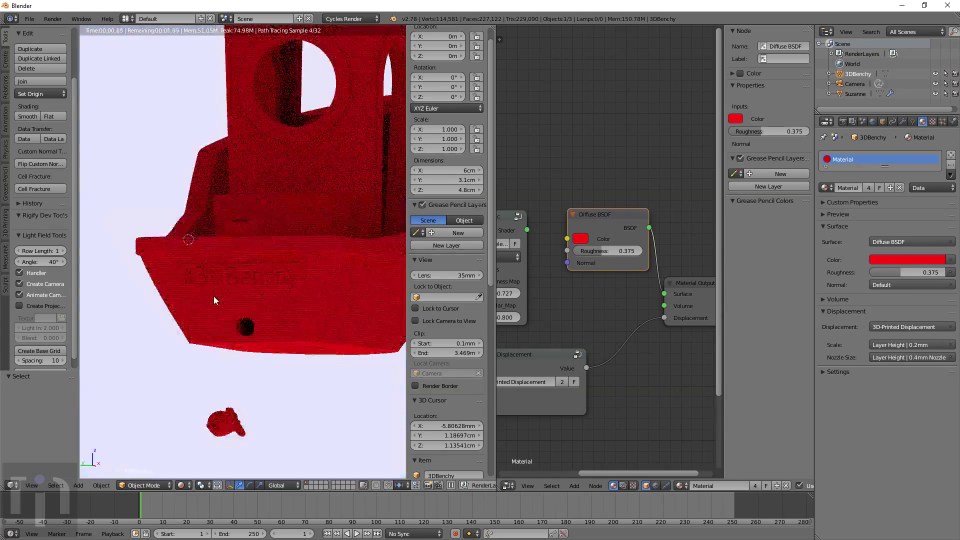
{"action": "scroll", "coordinate": [257, 318], "scroll_direction": "up", "scroll_amount": 5}
{"action": "scroll", "coordinate": [277, 329], "scroll_direction": "down", "scroll_amount": 2}
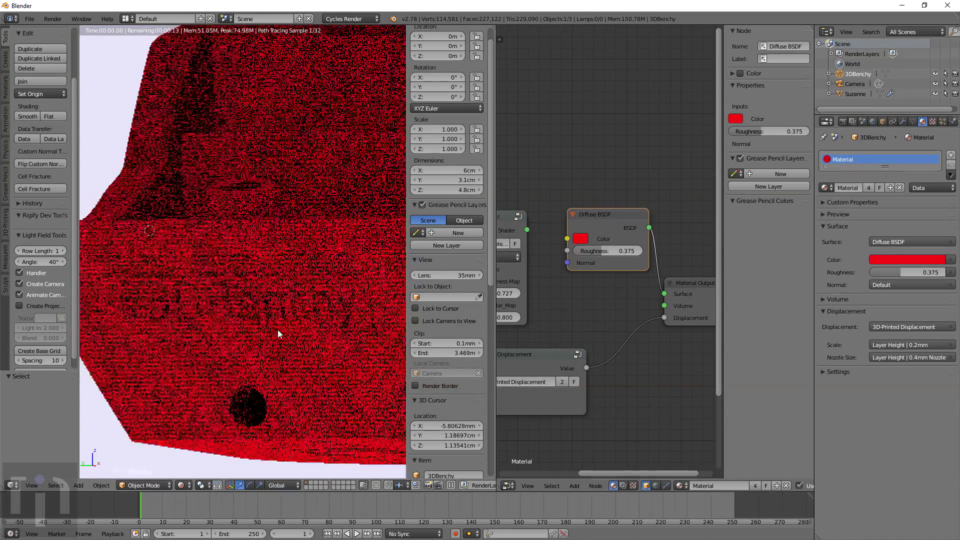
{"action": "scroll", "coordinate": [320, 328], "scroll_direction": "up", "scroll_amount": 1}
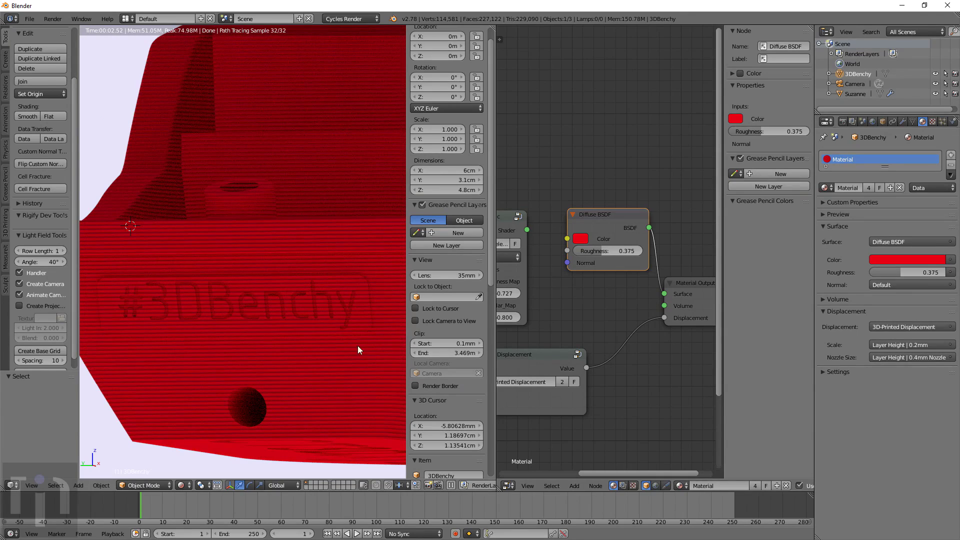
{"action": "middle_click_drag", "start_coordinate": [358, 346], "coordinate": [959, 330]}
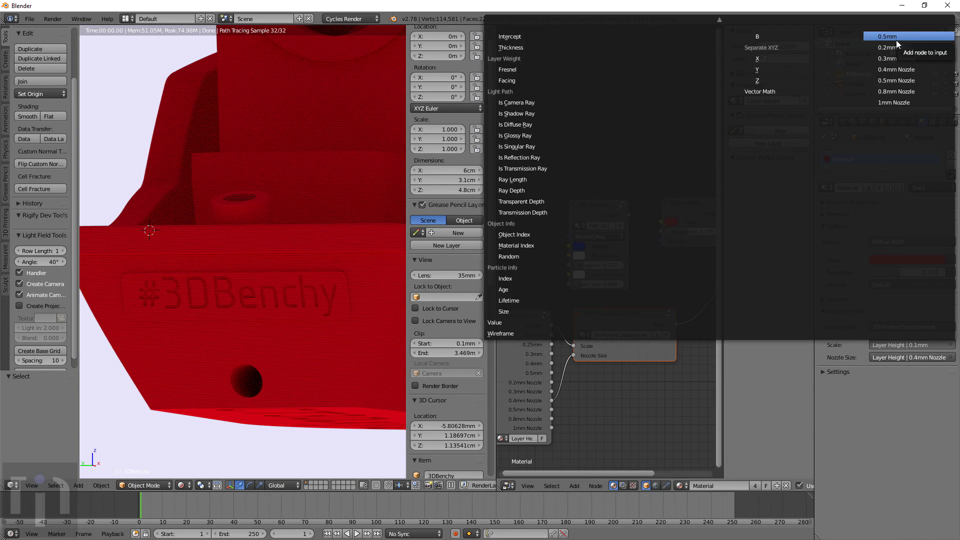
- Try the Layer Height group's 0.2mm and 0.4mm Nozzle outputs as the Scale source of the 3D-Printed Displacement
{"action": "scroll", "coordinate": [896, 40], "scroll_direction": "up", "scroll_amount": 8}
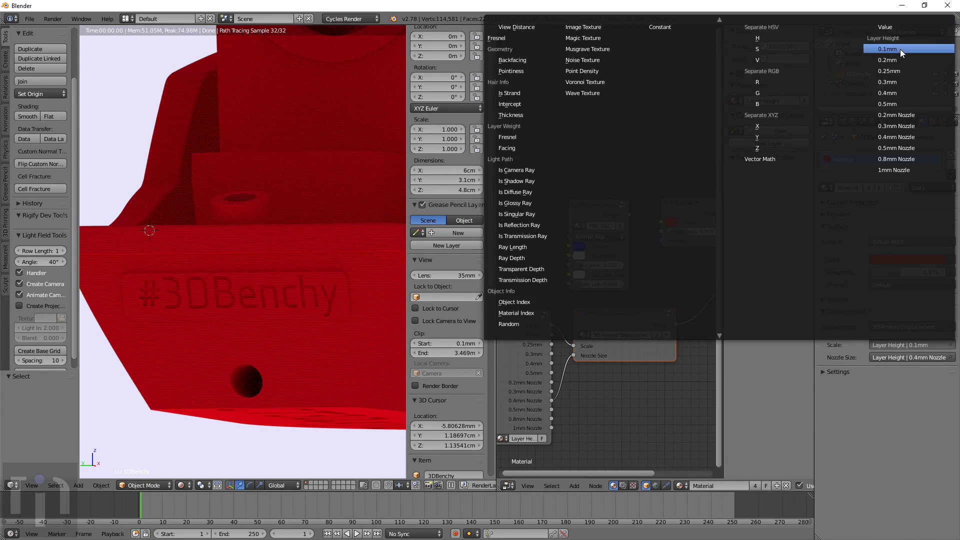
{"action": "left_click", "coordinate": [893, 92]}
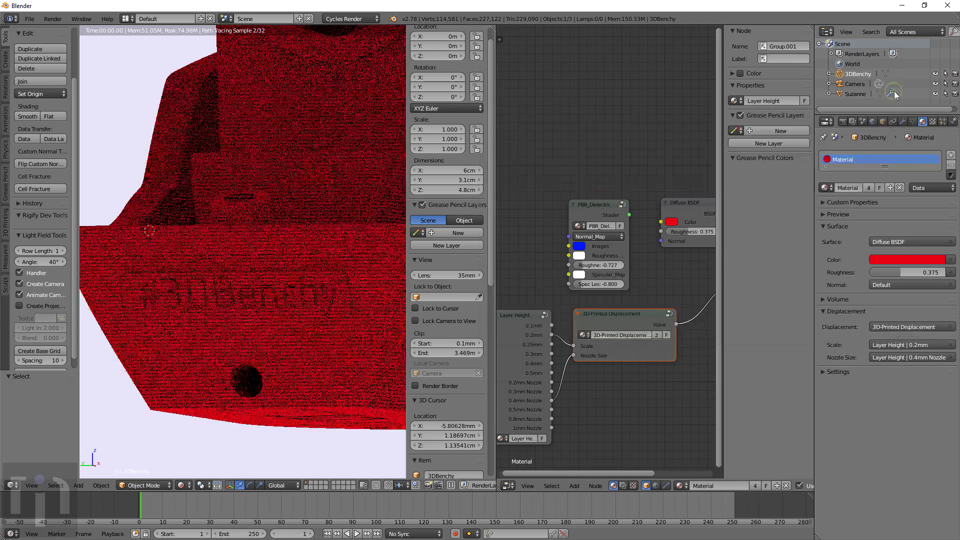
{"action": "left_click", "coordinate": [952, 344]}
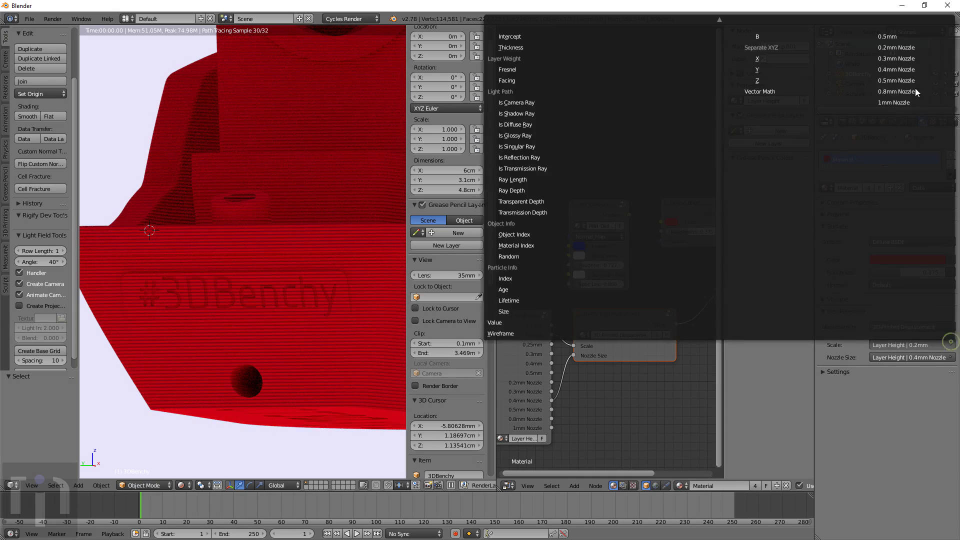
{"action": "left_click", "coordinate": [910, 70]}
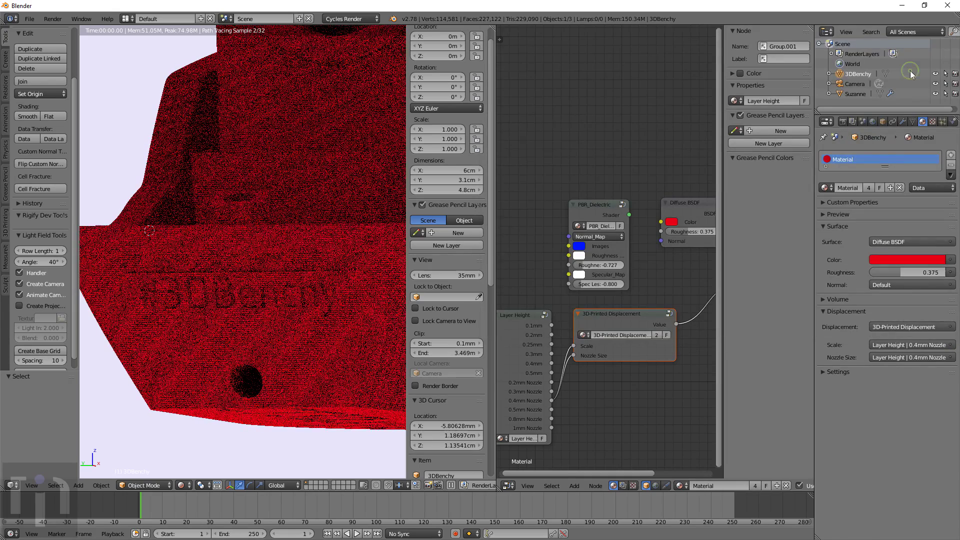
- Feed the 3D-Printed Displacement's Scale from the Layer Height group's 0.4mm output
{"action": "left_click", "coordinate": [950, 344]}
{"action": "scroll", "coordinate": [903, 65], "scroll_direction": "up", "scroll_amount": 6}
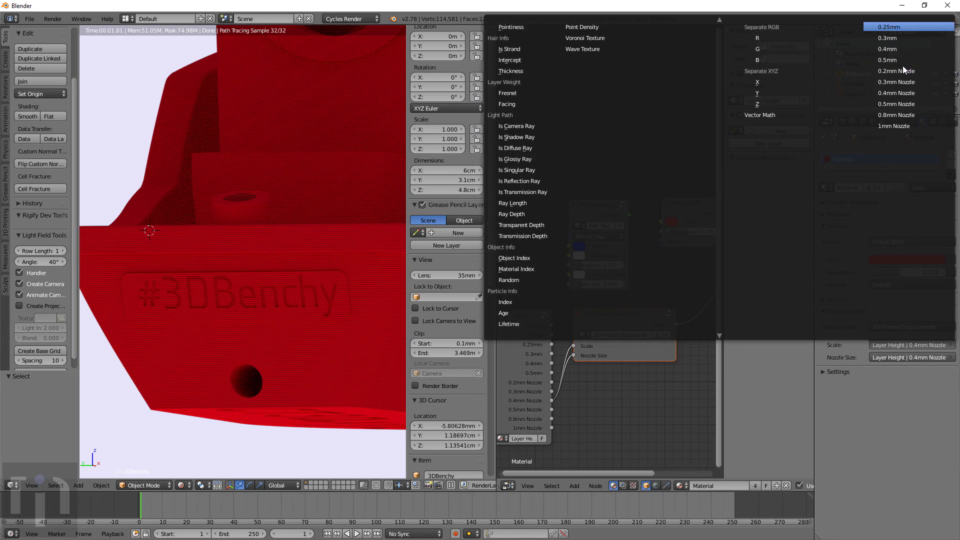
{"action": "left_click", "coordinate": [891, 92]}
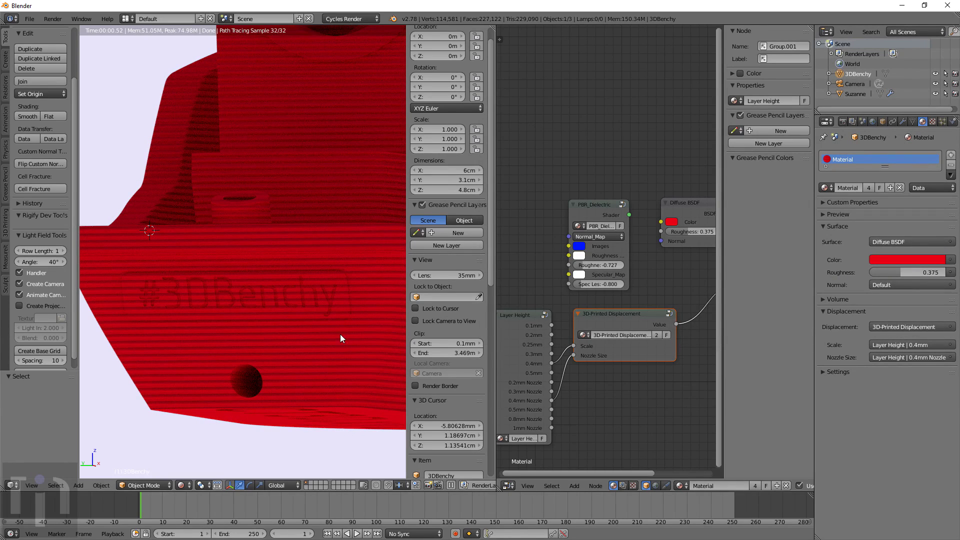
- Feed the 3D-Printed Displacement's Scale from the Layer Height group's 0.2mm output
{"action": "scroll", "coordinate": [347, 313], "scroll_direction": "down", "scroll_amount": 1}
{"action": "middle_click_drag", "start_coordinate": [352, 286], "coordinate": [307, 314]}
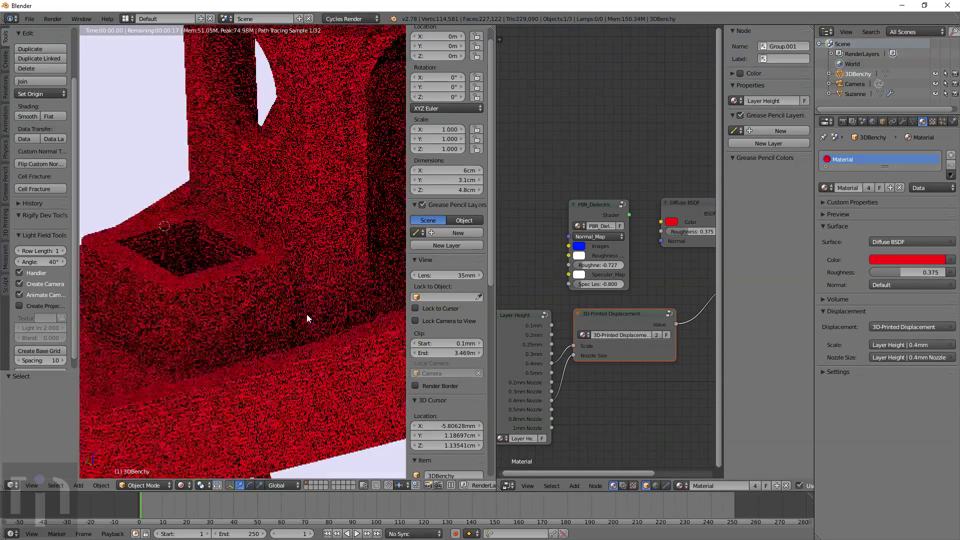
{"action": "middle_click_drag", "start_coordinate": [344, 131], "coordinate": [307, 203]}
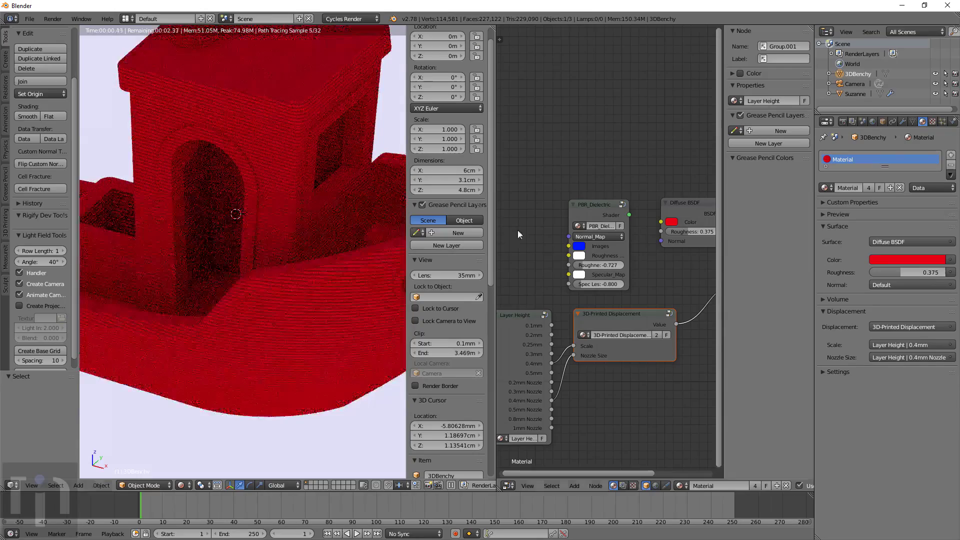
{"action": "middle_click_drag", "start_coordinate": [325, 347], "coordinate": [363, 298]}
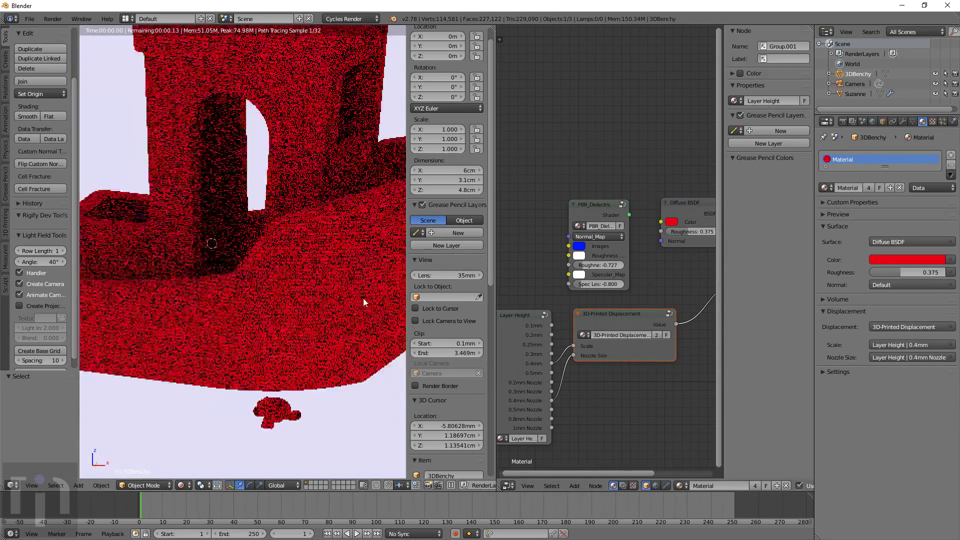
{"action": "scroll", "coordinate": [363, 300], "scroll_direction": "up", "scroll_amount": 6}
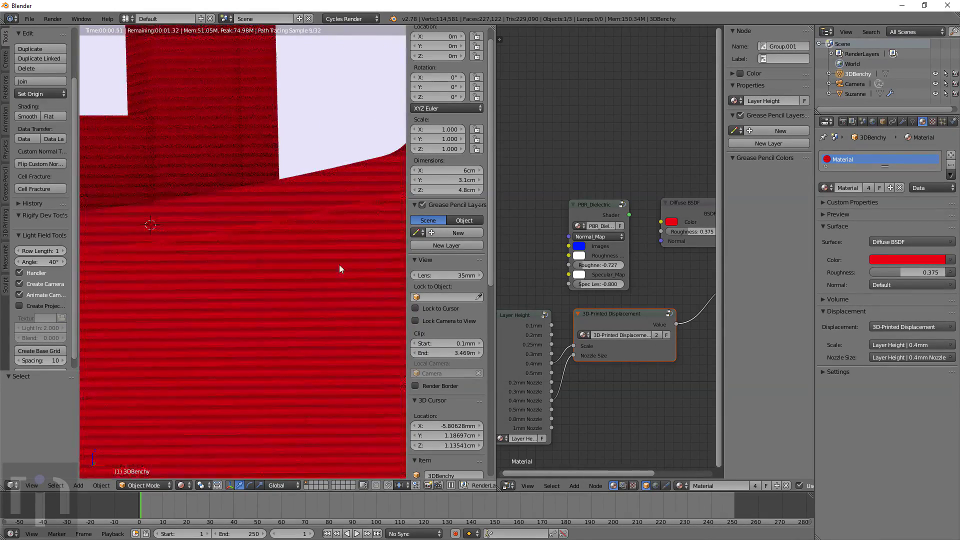
{"action": "left_click", "coordinate": [910, 345]}
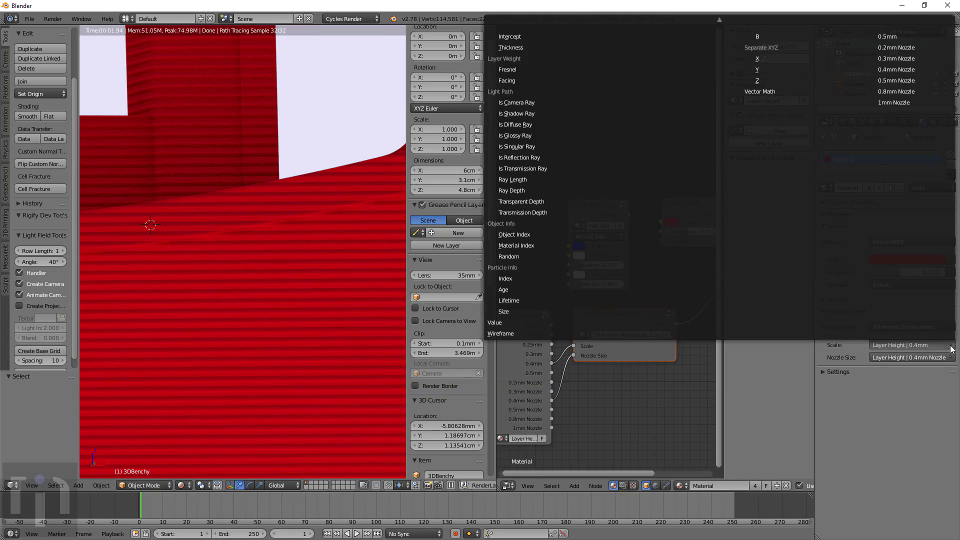
{"action": "scroll", "coordinate": [910, 70], "scroll_direction": "up", "scroll_amount": 5}
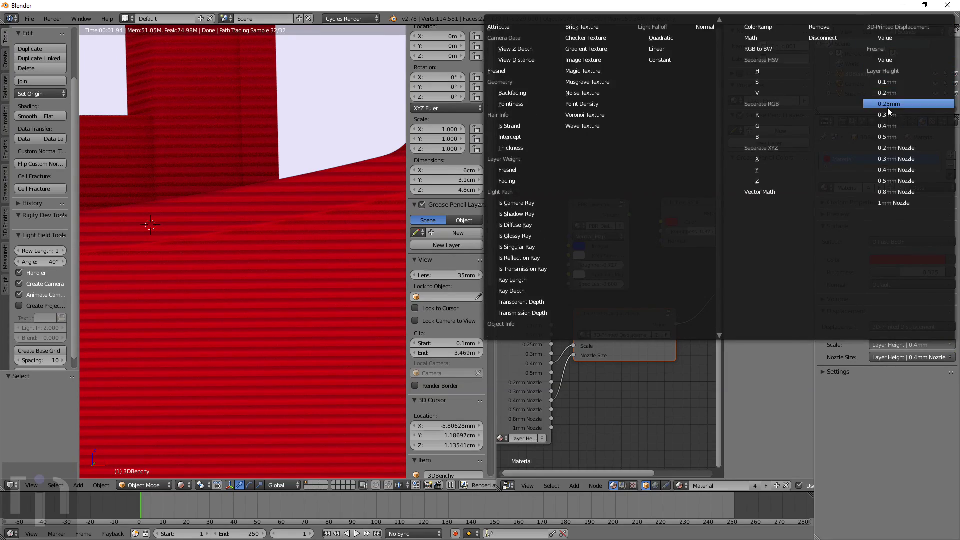
{"action": "left_click", "coordinate": [898, 93]}
{"action": "scroll", "coordinate": [358, 261], "scroll_direction": "down", "scroll_amount": 5}
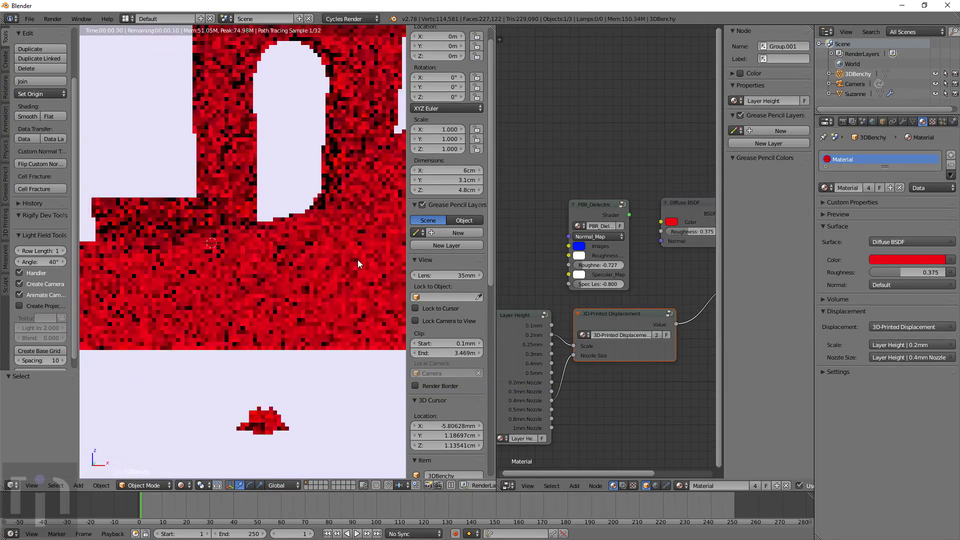
{"action": "scroll", "coordinate": [290, 259], "scroll_direction": "down", "scroll_amount": 3}
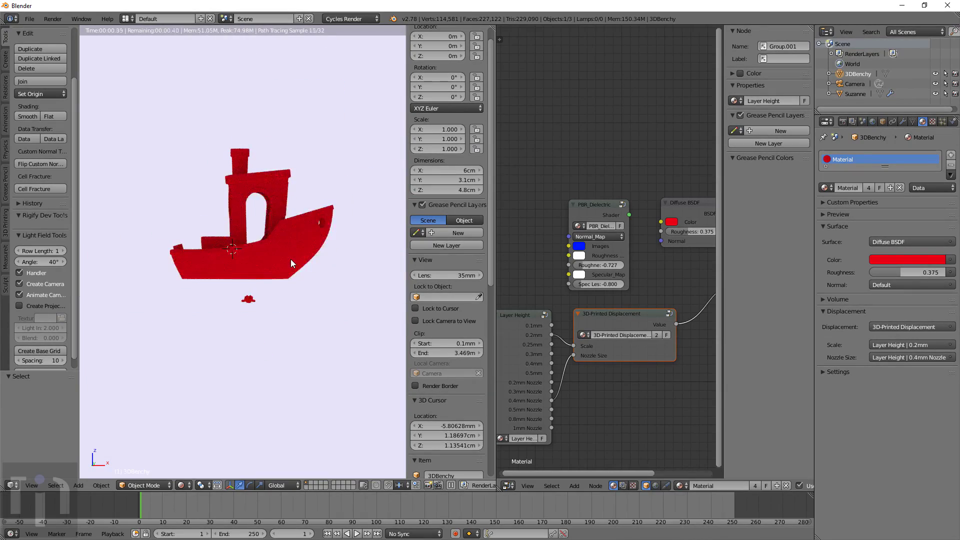
- Add a cube in front of the boat's hull and set its Z dimension to 0.2 mm
{"action": "scroll", "coordinate": [290, 259], "scroll_direction": "up", "scroll_amount": 7}
{"action": "key", "text": "shift+a"}
{"action": "mouse_move", "coordinate": [290, 259]}
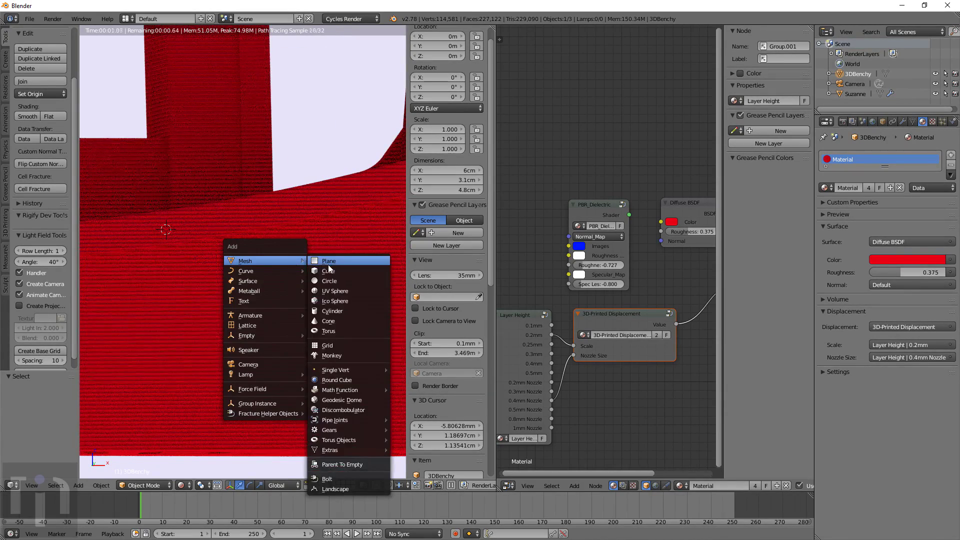
{"action": "left_click", "coordinate": [330, 274]}
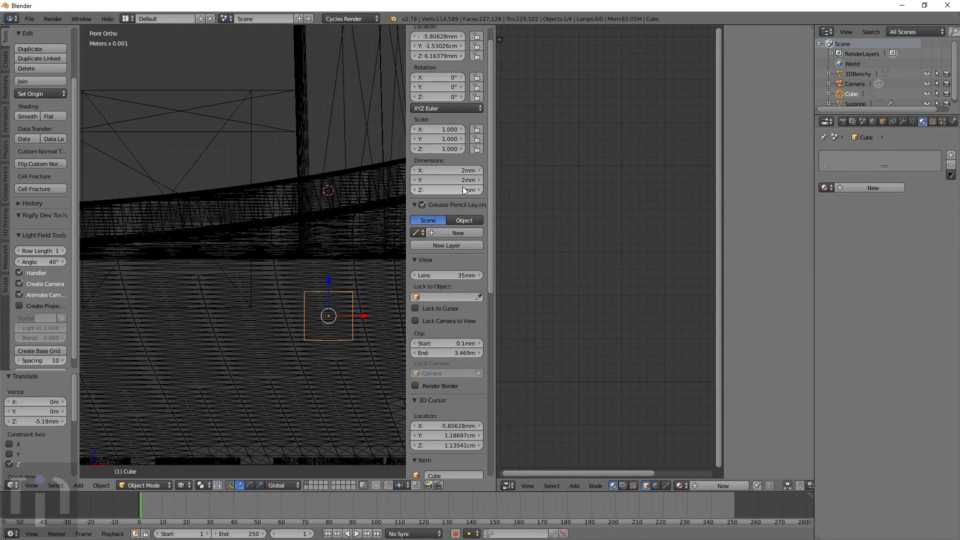
{"action": "left_click", "coordinate": [461, 189]}
{"action": "type", "text": "0.2"}
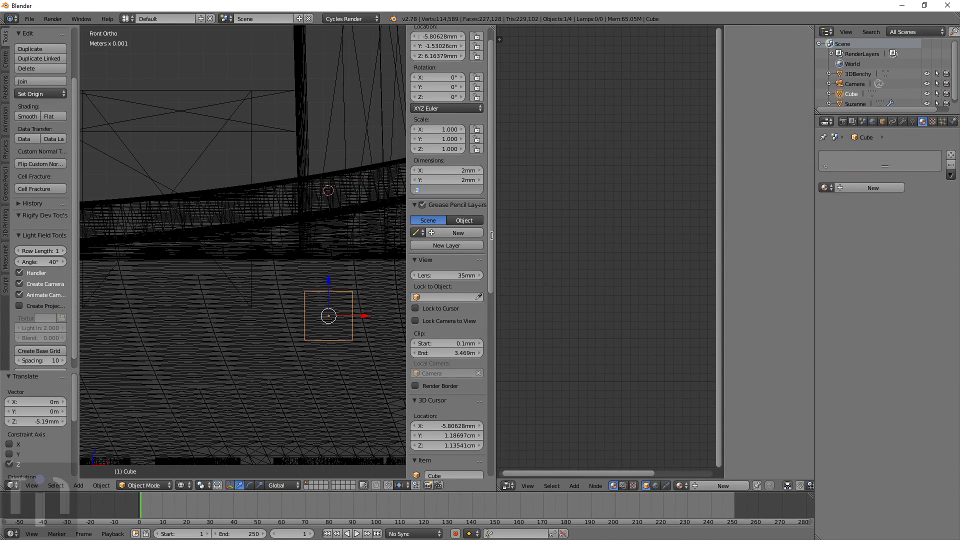
{"action": "key", "text": "Return"}
- Switch the viewport to rendered shading and move the flat cube up about 0.18 mm along Z to align it with one printed layer
{"action": "scroll", "coordinate": [373, 378], "scroll_direction": "up", "scroll_amount": 3}
{"action": "middle_click_drag", "start_coordinate": [373, 375], "coordinate": [233, 290], "text": "shift"}
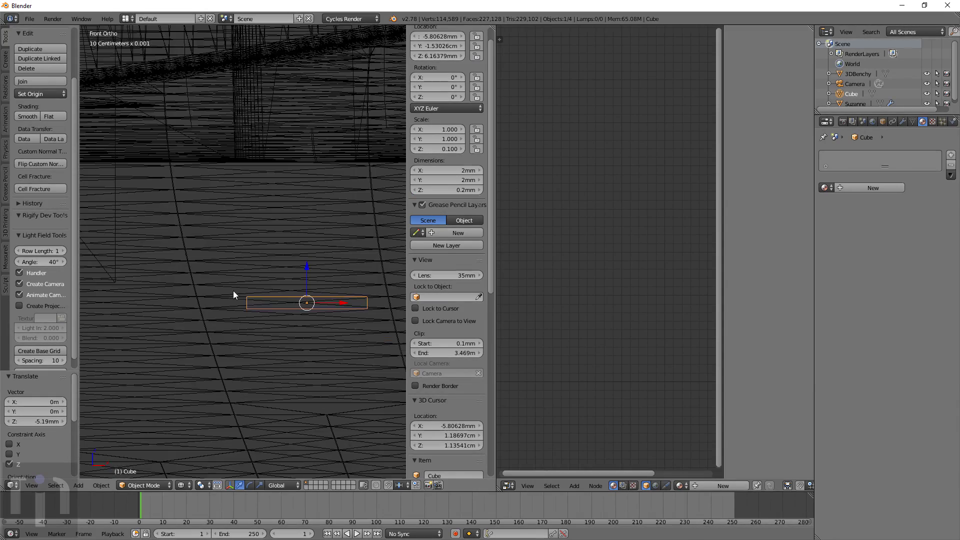
{"action": "scroll", "coordinate": [319, 318], "scroll_direction": "down", "scroll_amount": 3}
{"action": "key", "text": "shift+z"}
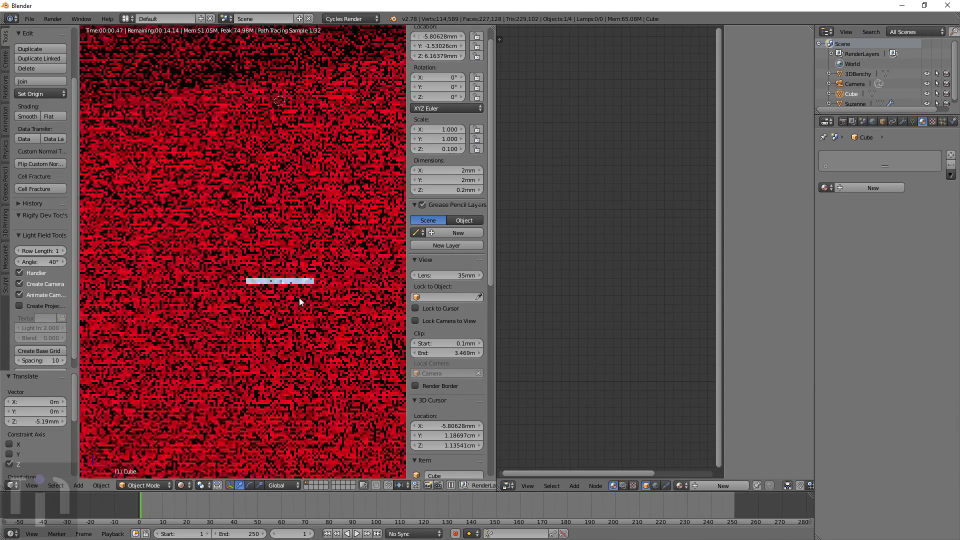
{"action": "scroll", "coordinate": [299, 298], "scroll_direction": "up", "scroll_amount": 5}
{"action": "scroll", "coordinate": [278, 255], "scroll_direction": "up", "scroll_amount": 4}
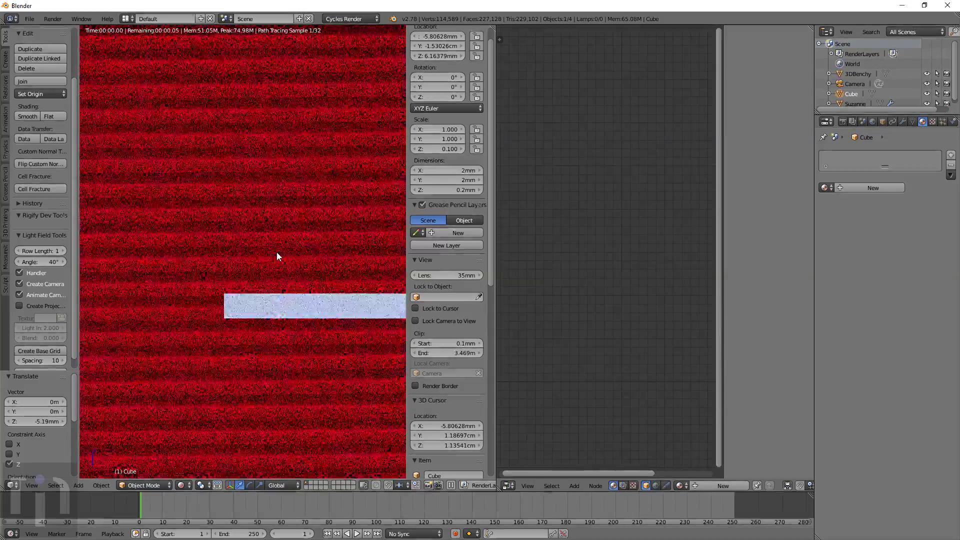
{"action": "key", "text": "g"}
{"action": "key", "text": "z"}
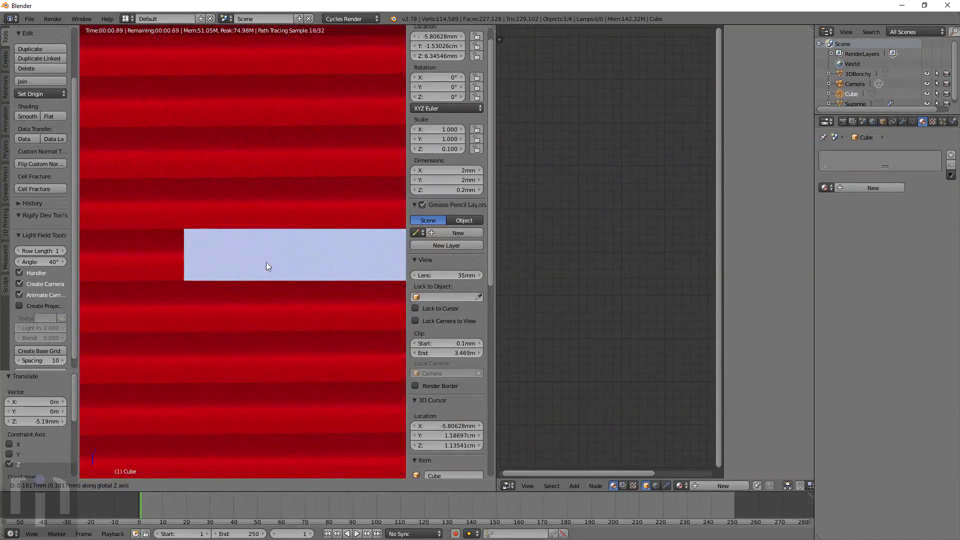
{"action": "left_click", "coordinate": [266, 262]}
- Nudge the cube up about 1.9 µm along Z to match its edges to the boundaries of a single printed layer
{"action": "scroll", "coordinate": [193, 288], "scroll_direction": "up", "scroll_amount": 5}
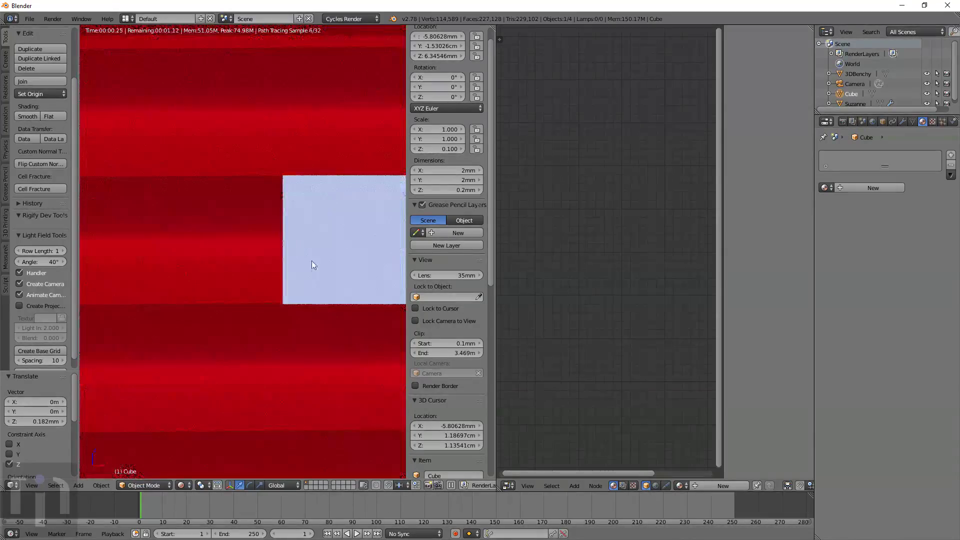
{"action": "scroll", "coordinate": [270, 247], "scroll_direction": "up", "scroll_amount": 4}
{"action": "key", "text": "g"}
{"action": "key", "text": "z"}
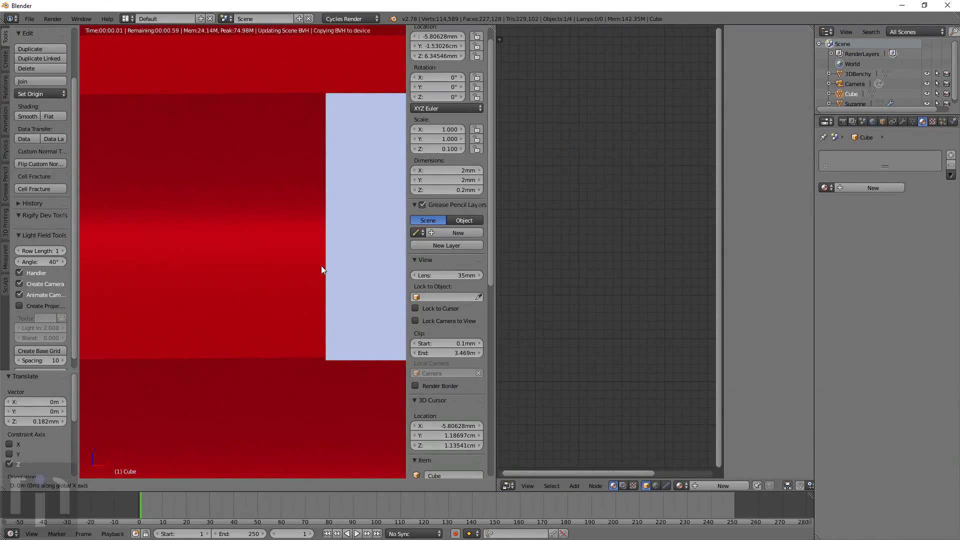
{"action": "left_click", "coordinate": [322, 263]}
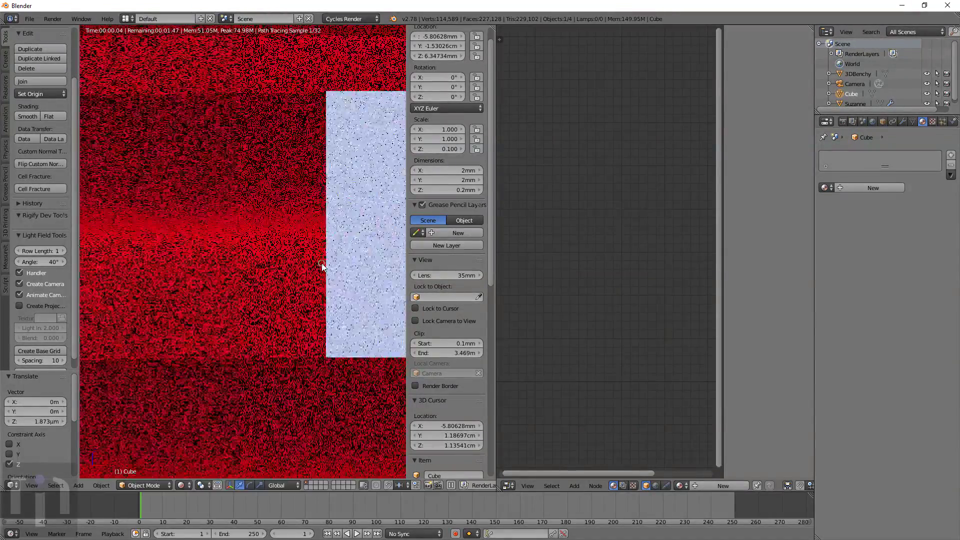
{"action": "scroll", "coordinate": [349, 242], "scroll_direction": "up", "scroll_amount": 3}
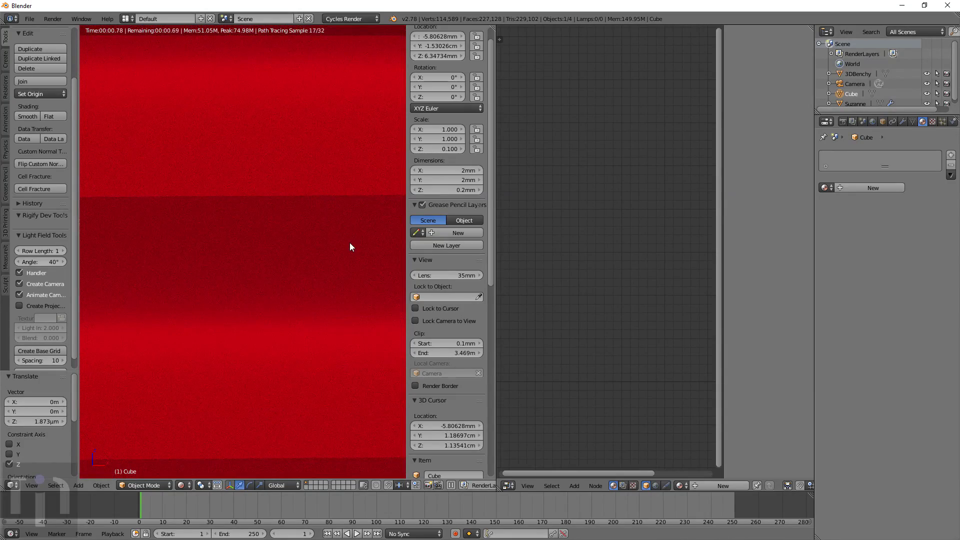
{"action": "scroll", "coordinate": [350, 243], "scroll_direction": "down", "scroll_amount": 2}
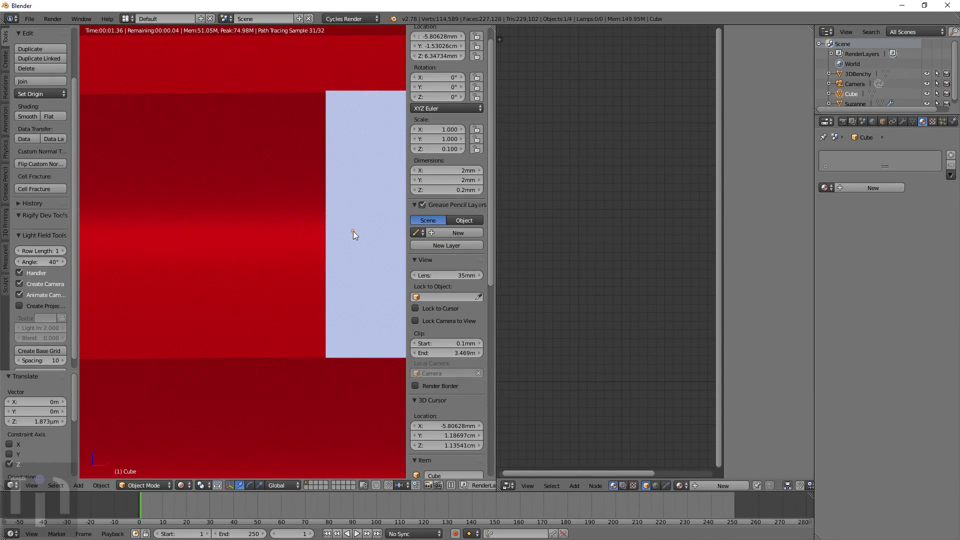
{"action": "key", "text": "g"}
{"action": "key", "text": "z"}
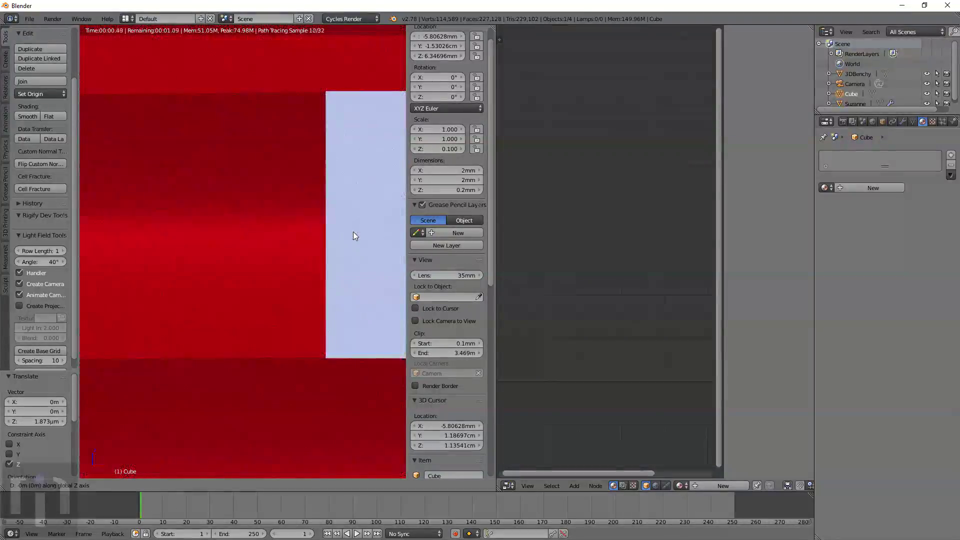
{"action": "left_click", "coordinate": [353, 232]}
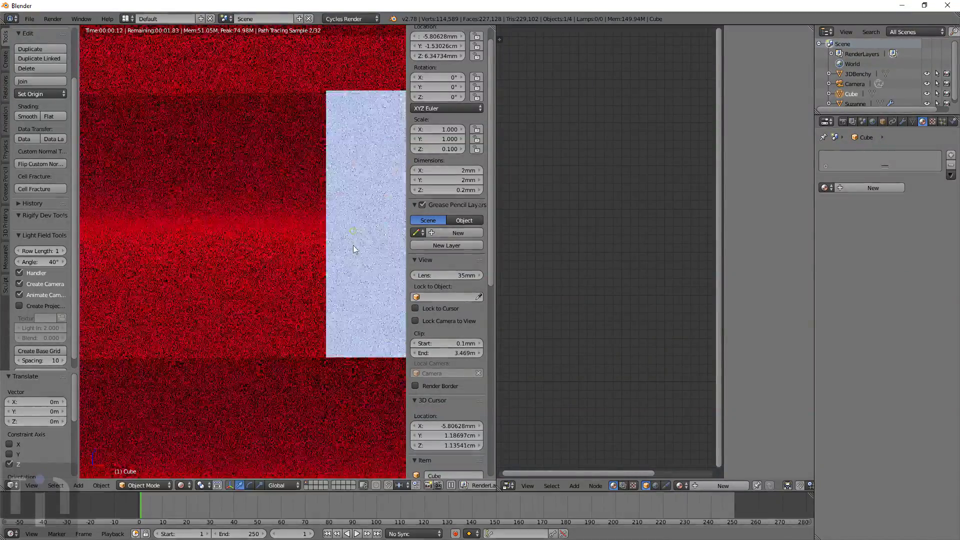
- Examine the 0.2 mm layers on the hull around the cube, on the bow and on the cabin walls
{"action": "scroll", "coordinate": [345, 255], "scroll_direction": "down", "scroll_amount": 6}
{"action": "scroll", "coordinate": [333, 271], "scroll_direction": "down", "scroll_amount": 8}
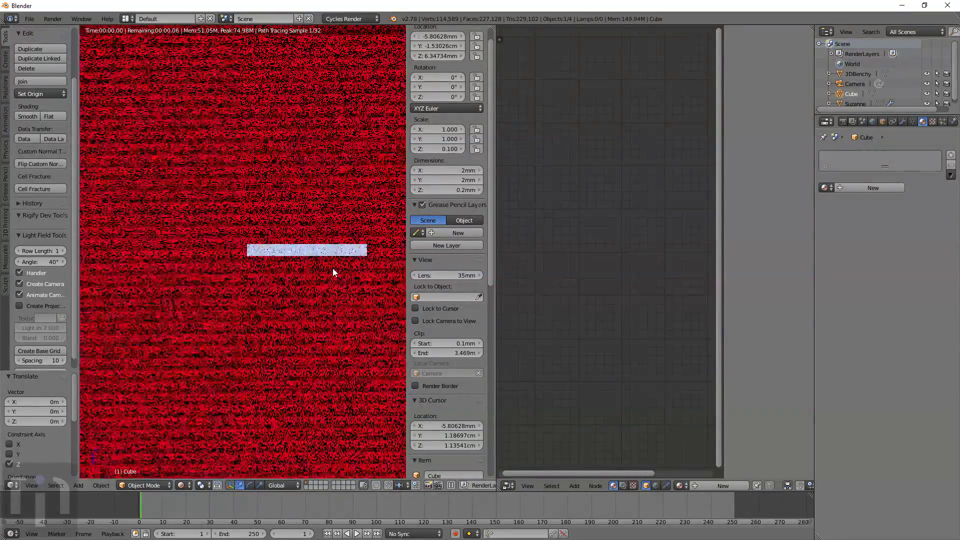
{"action": "scroll", "coordinate": [332, 268], "scroll_direction": "down", "scroll_amount": 6}
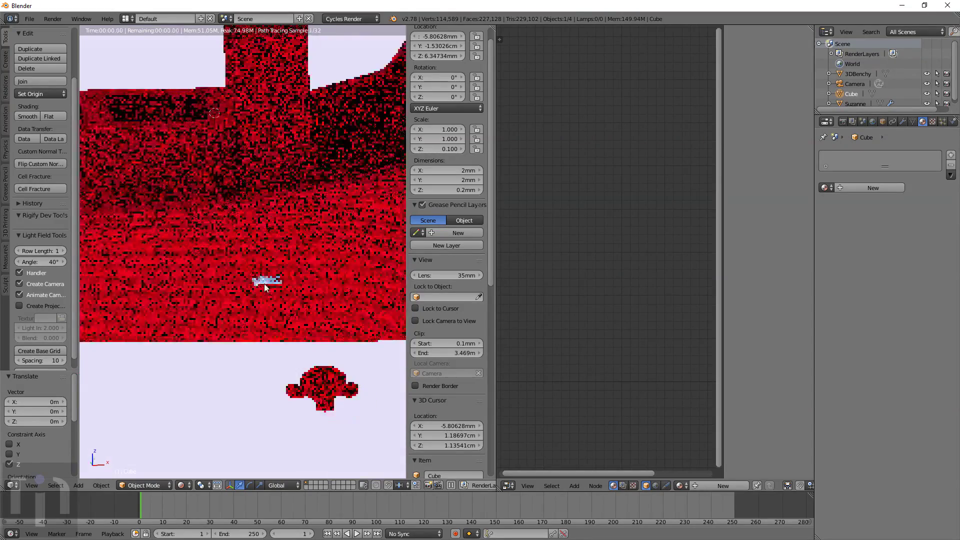
{"action": "middle_click_drag", "start_coordinate": [308, 298], "coordinate": [212, 311]}
{"action": "scroll", "coordinate": [320, 329], "scroll_direction": "up", "scroll_amount": 1}
{"action": "scroll", "coordinate": [316, 304], "scroll_direction": "down", "scroll_amount": 4}
{"action": "scroll", "coordinate": [268, 302], "scroll_direction": "up", "scroll_amount": 5}
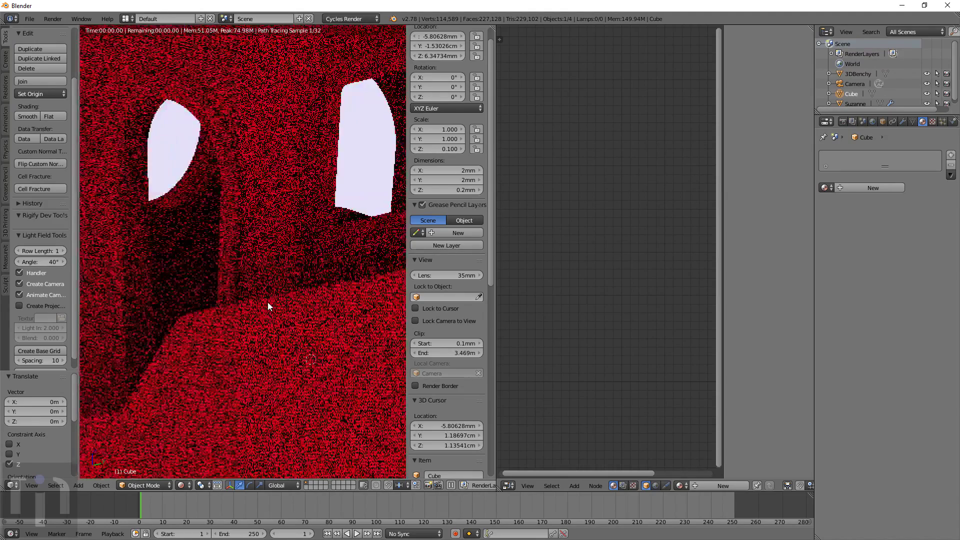
{"action": "middle_click_drag", "start_coordinate": [286, 339], "coordinate": [284, 314]}
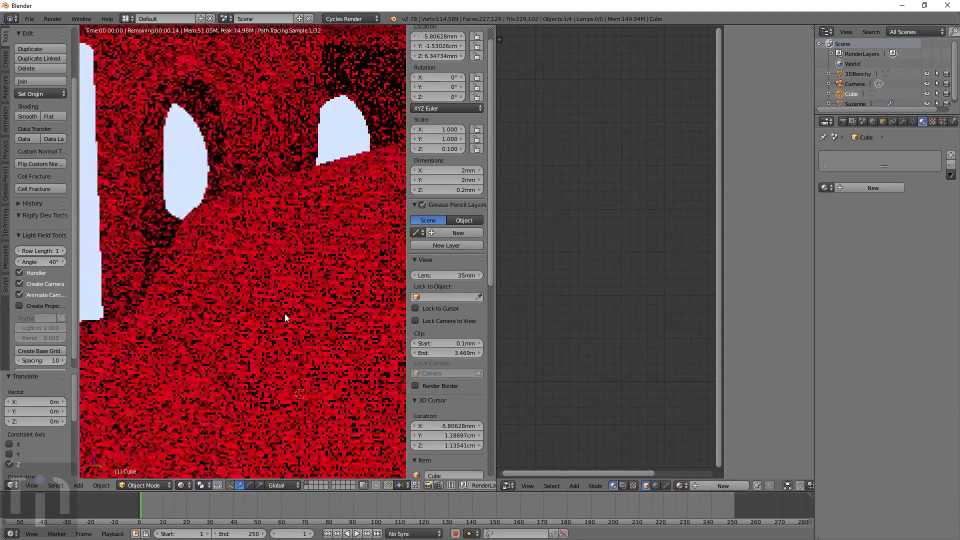
{"action": "scroll", "coordinate": [252, 358], "scroll_direction": "down", "scroll_amount": 3}
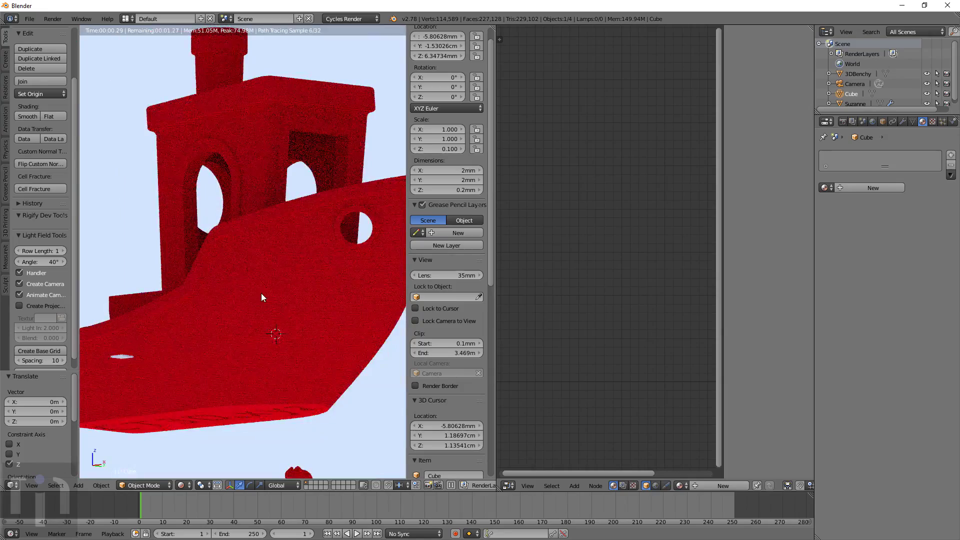
- Inspect the print layers on the cabin roof, its front edge and the arched doorway from above
{"action": "middle_click_drag", "start_coordinate": [261, 300], "coordinate": [320, 291]}
{"action": "scroll", "coordinate": [320, 292], "scroll_direction": "up", "scroll_amount": 8}
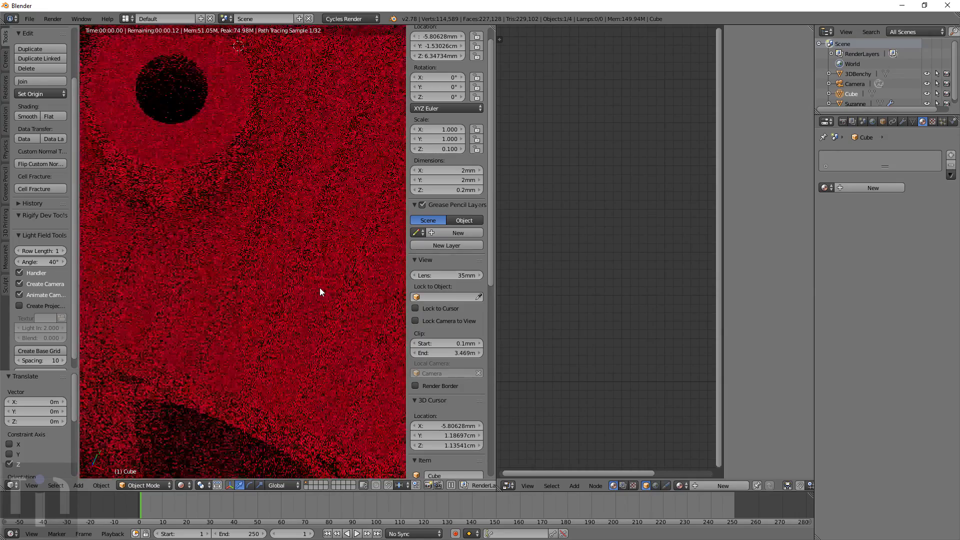
{"action": "middle_click_drag", "start_coordinate": [313, 339], "coordinate": [292, 320]}
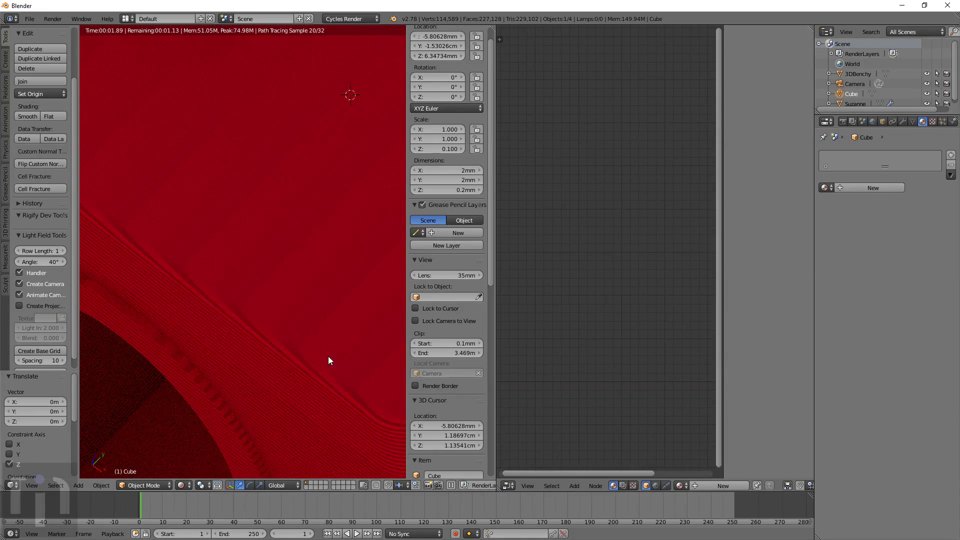
{"action": "middle_click_drag", "start_coordinate": [296, 269], "coordinate": [334, 151]}
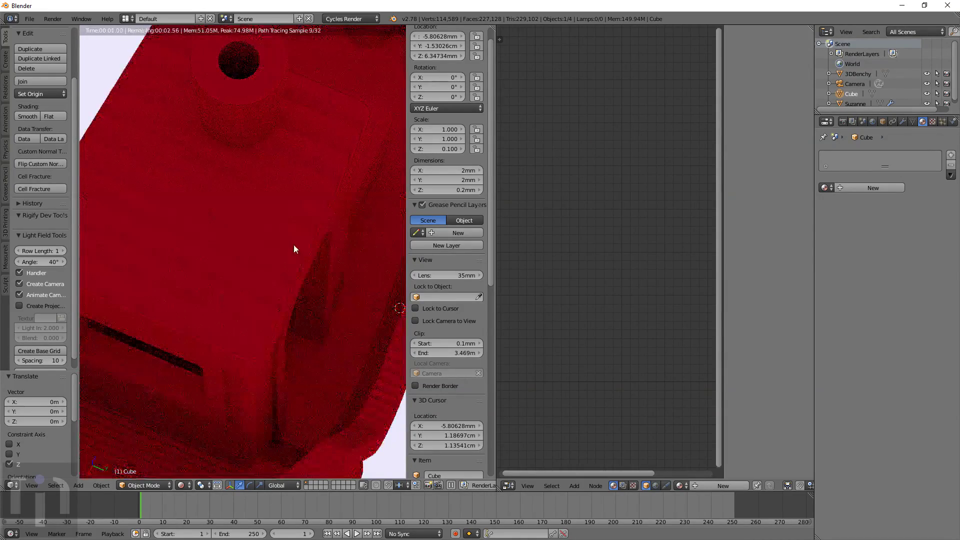
{"action": "scroll", "coordinate": [293, 244], "scroll_direction": "up", "scroll_amount": 8}
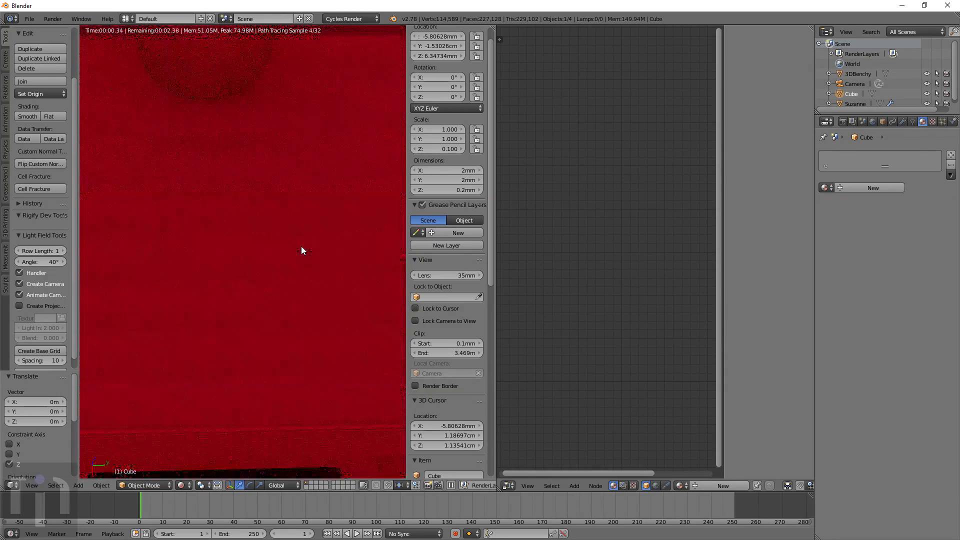
{"action": "middle_click_drag", "start_coordinate": [302, 246], "coordinate": [343, 239]}
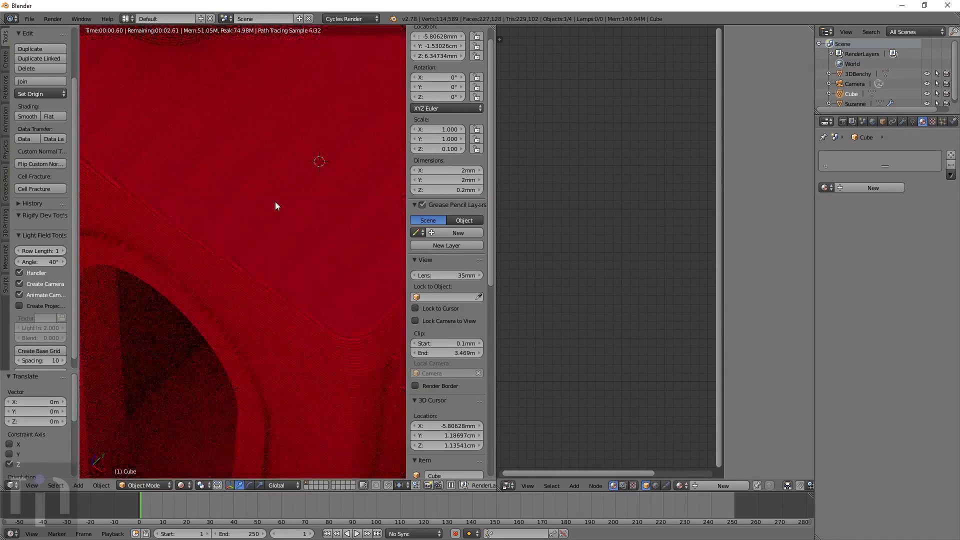
{"action": "scroll", "coordinate": [275, 202], "scroll_direction": "up", "scroll_amount": 4}
{"action": "middle_click_drag", "start_coordinate": [323, 243], "coordinate": [278, 223], "text": "shift"}
{"action": "scroll", "coordinate": [263, 273], "scroll_direction": "down", "scroll_amount": 2}
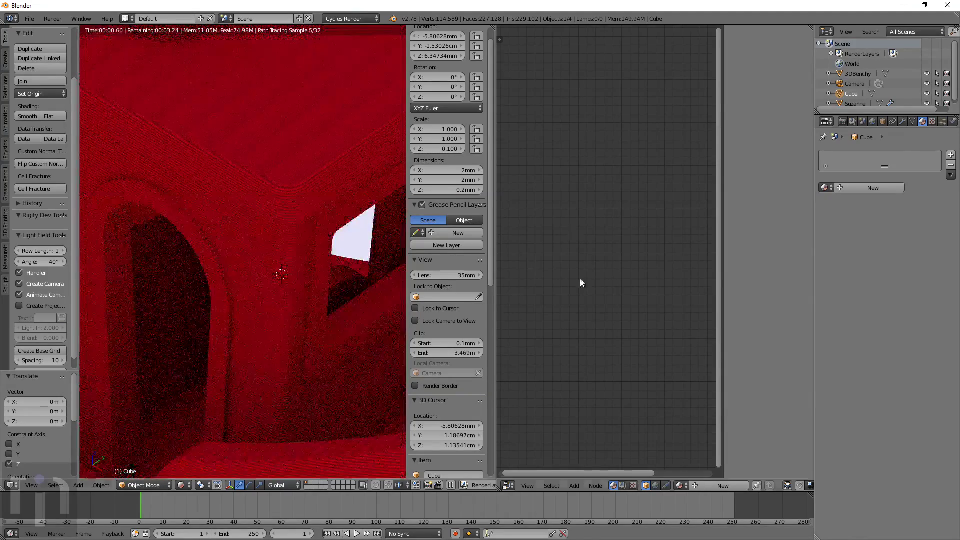
- Select the boat to bring its material nodes back into the node editor
{"action": "middle_click_drag", "start_coordinate": [554, 335], "coordinate": [510, 435]}
{"action": "scroll", "coordinate": [584, 308], "scroll_direction": "down", "scroll_amount": 6}
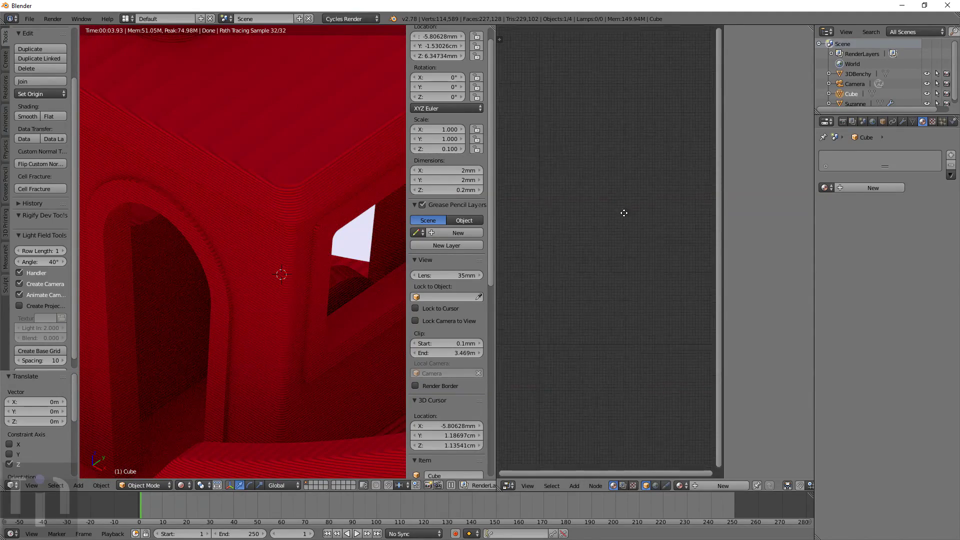
{"action": "right_click", "coordinate": [298, 171]}
{"action": "scroll", "coordinate": [598, 269], "scroll_direction": "up", "scroll_amount": 6}
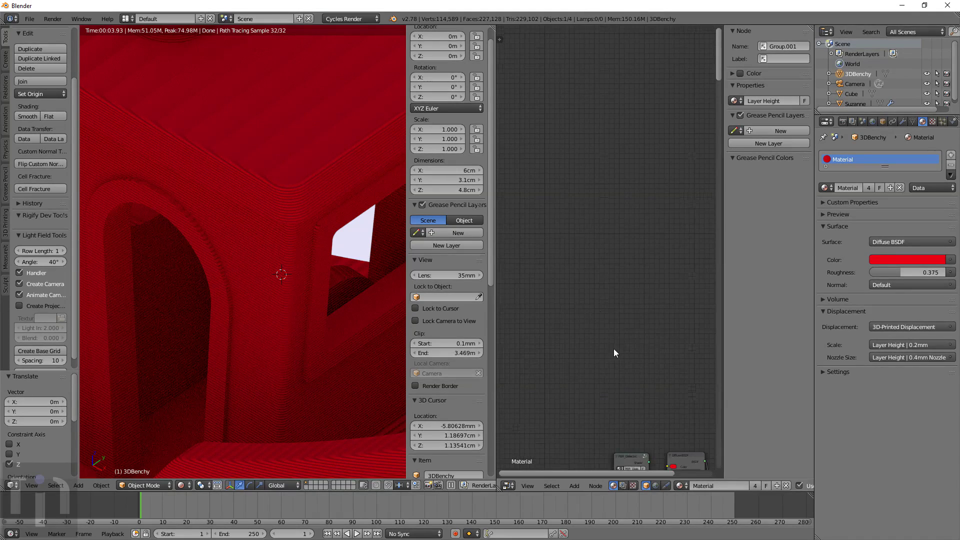
- Open the 3D-Printed Displacement node group for editing
{"action": "middle_click_drag", "start_coordinate": [614, 349], "coordinate": [545, 143]}
{"action": "scroll", "coordinate": [635, 326], "scroll_direction": "up", "scroll_amount": 14}
{"action": "middle_click_drag", "start_coordinate": [649, 374], "coordinate": [622, 267]}
{"action": "key", "text": "Tab"}
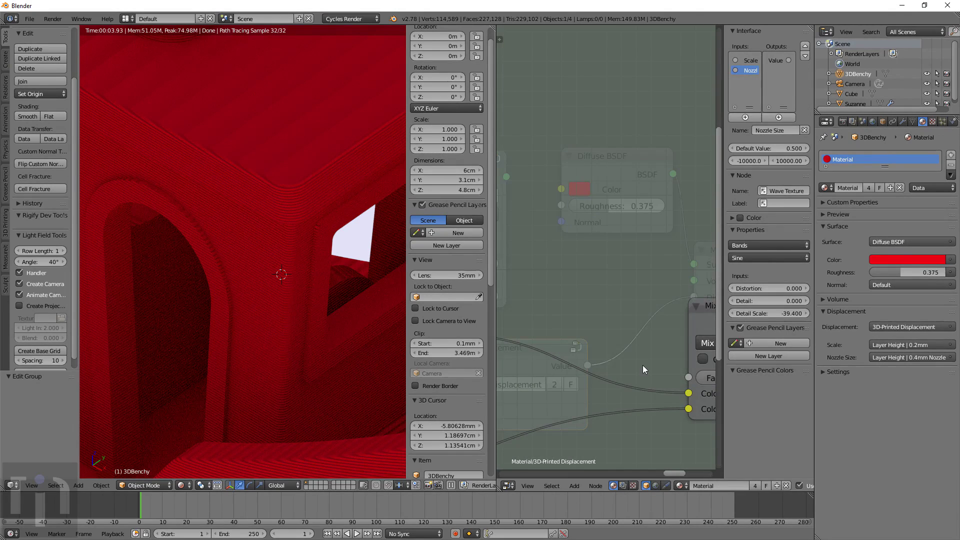
- Set the profile of the Wave Texture feeding the upper Power node to Sine and check the boat's surface up close
{"action": "middle_click_drag", "start_coordinate": [643, 365], "coordinate": [646, 257]}
{"action": "scroll", "coordinate": [651, 330], "scroll_direction": "down", "scroll_amount": 7}
{"action": "middle_click_drag", "start_coordinate": [584, 285], "coordinate": [731, 400]}
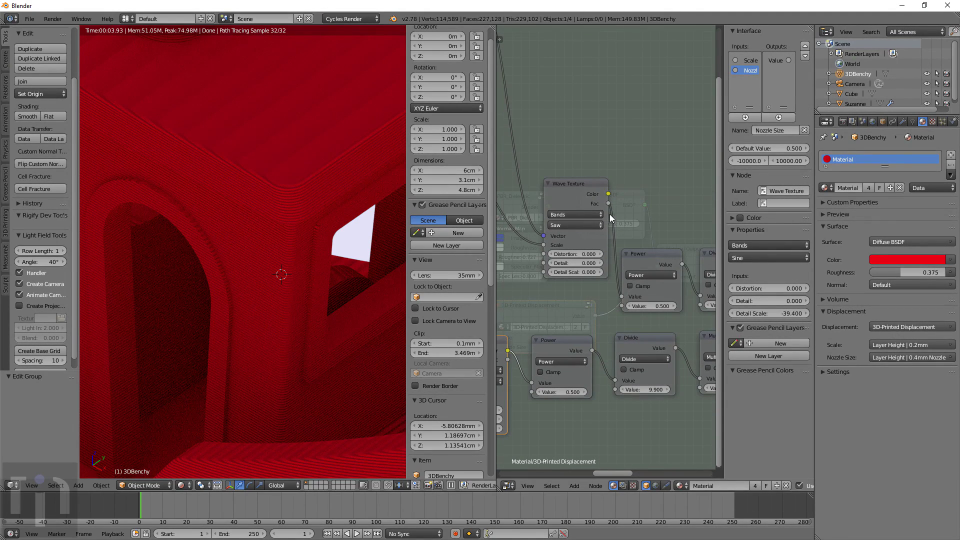
{"action": "left_click", "coordinate": [571, 227]}
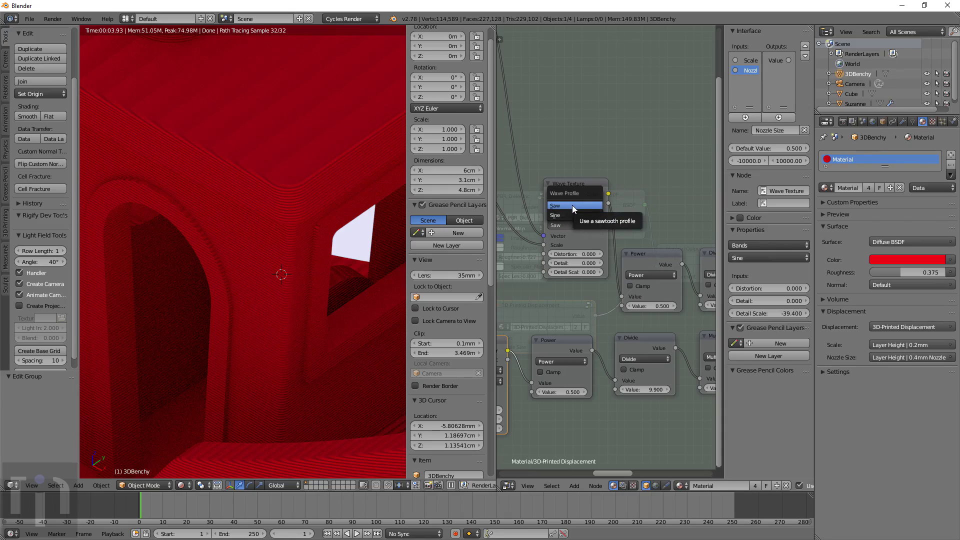
{"action": "left_click", "coordinate": [571, 216]}
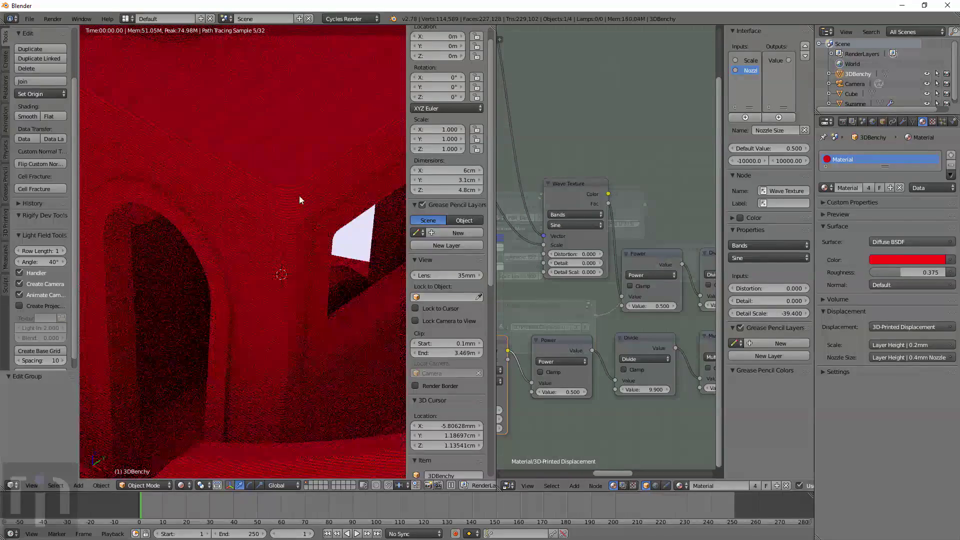
{"action": "middle_click_drag", "start_coordinate": [299, 195], "coordinate": [306, 281], "text": "shift"}
{"action": "scroll", "coordinate": [304, 280], "scroll_direction": "up", "scroll_amount": 5}
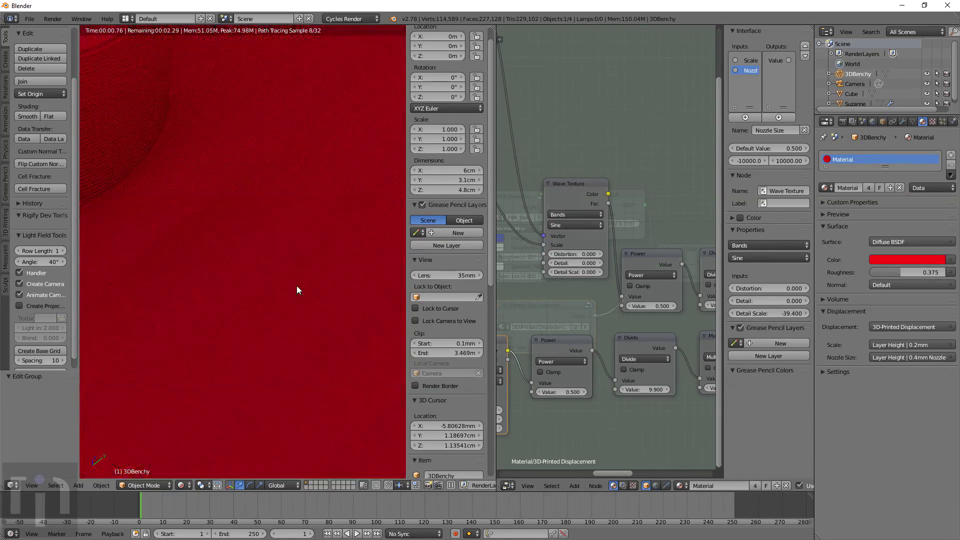
{"action": "scroll", "coordinate": [297, 286], "scroll_direction": "down", "scroll_amount": 3}
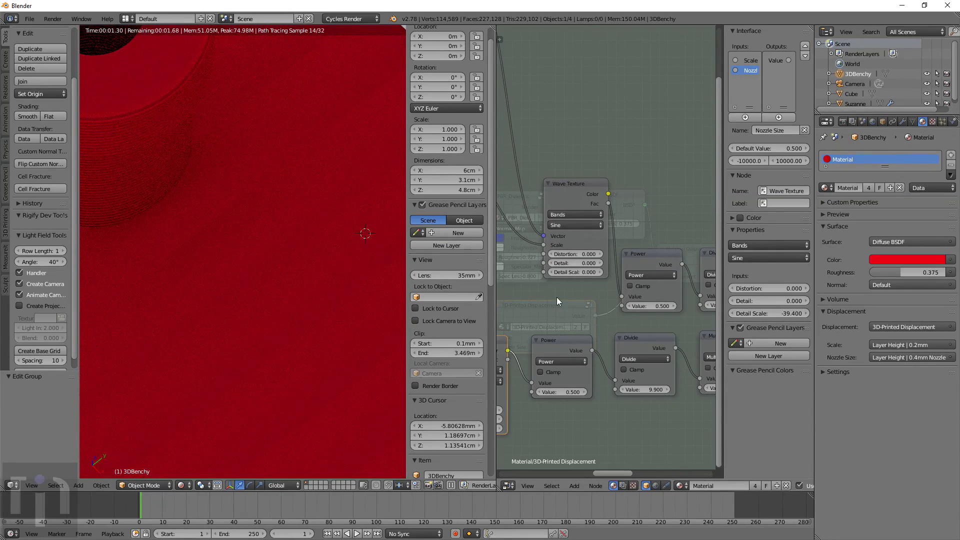
- Lower the Mix node's factor to 0.607 and check the print lines on the cabin surfaces up close
{"action": "middle_click_drag", "start_coordinate": [605, 310], "coordinate": [555, 305]}
{"action": "left_click_drag", "start_coordinate": [661, 263], "coordinate": [643, 263]}
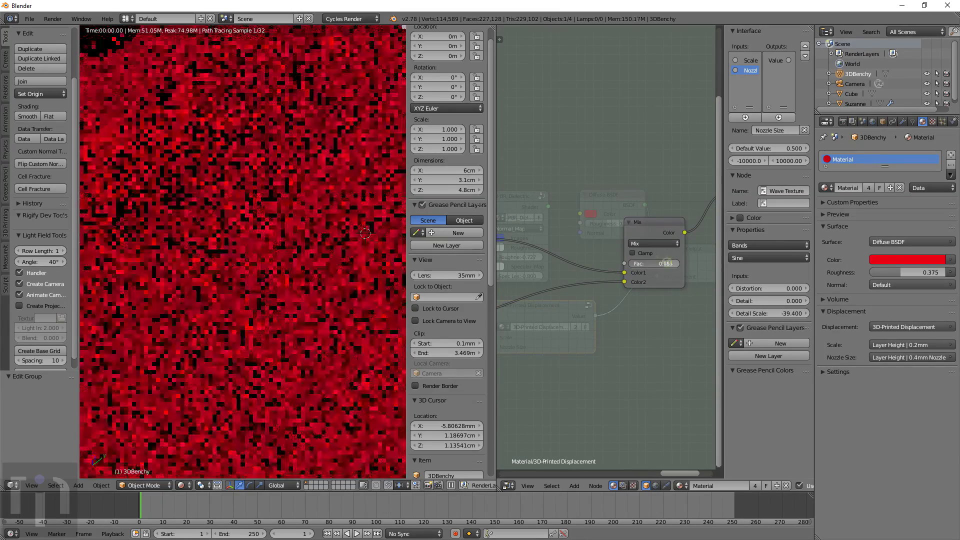
{"action": "scroll", "coordinate": [327, 335], "scroll_direction": "down", "scroll_amount": 1}
{"action": "middle_click_drag", "start_coordinate": [326, 332], "coordinate": [253, 296]}
{"action": "scroll", "coordinate": [313, 310], "scroll_direction": "down", "scroll_amount": 3}
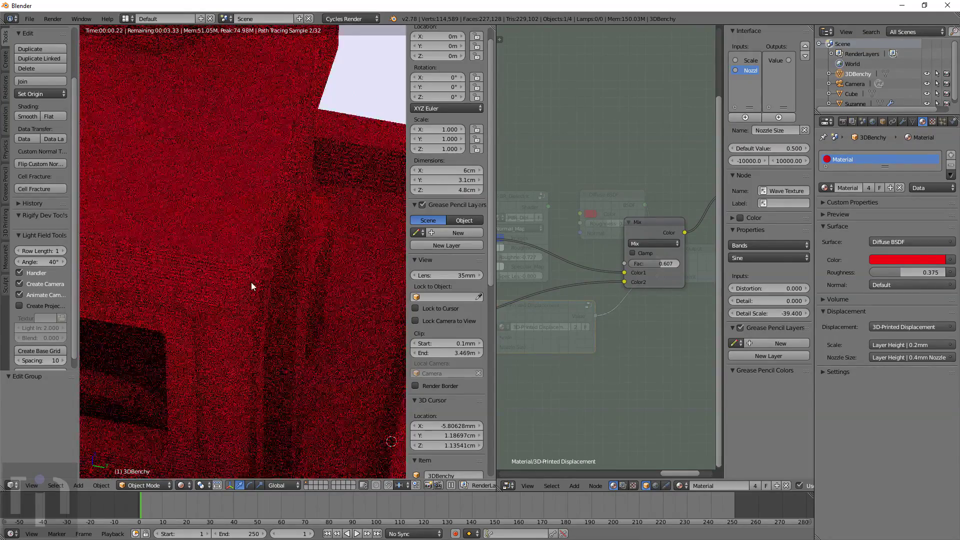
{"action": "scroll", "coordinate": [313, 338], "scroll_direction": "up", "scroll_amount": 4}
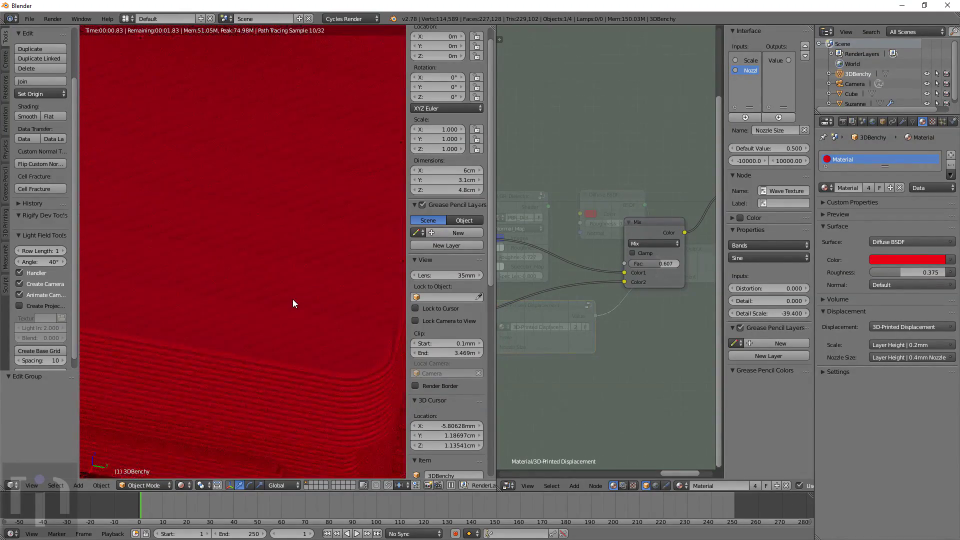
{"action": "scroll", "coordinate": [293, 299], "scroll_direction": "up", "scroll_amount": 2}
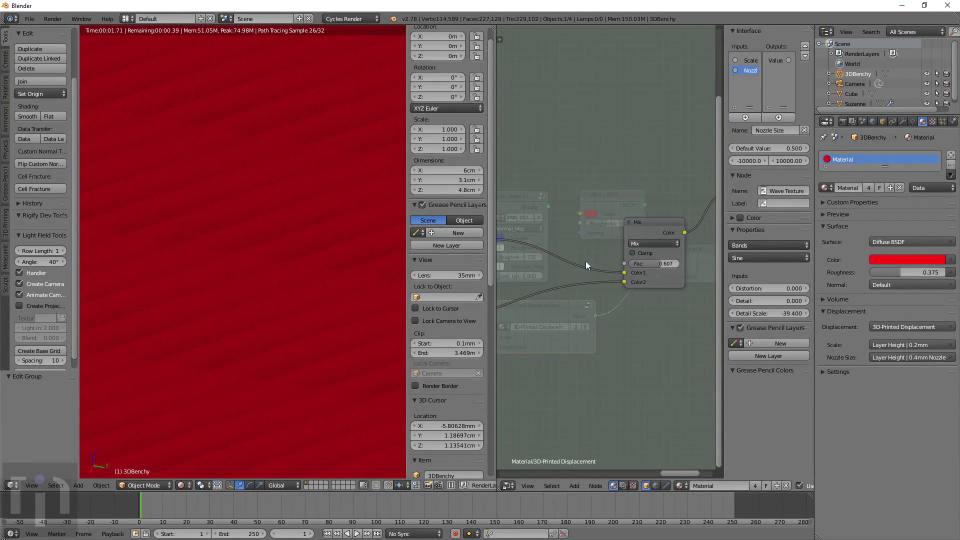
- Set the profile of the Wave Texture feeding the upper Power node back to Saw and view the arched doorway
{"action": "middle_click_drag", "start_coordinate": [586, 261], "coordinate": [583, 368]}
{"action": "middle_click_drag", "start_coordinate": [546, 332], "coordinate": [601, 264]}
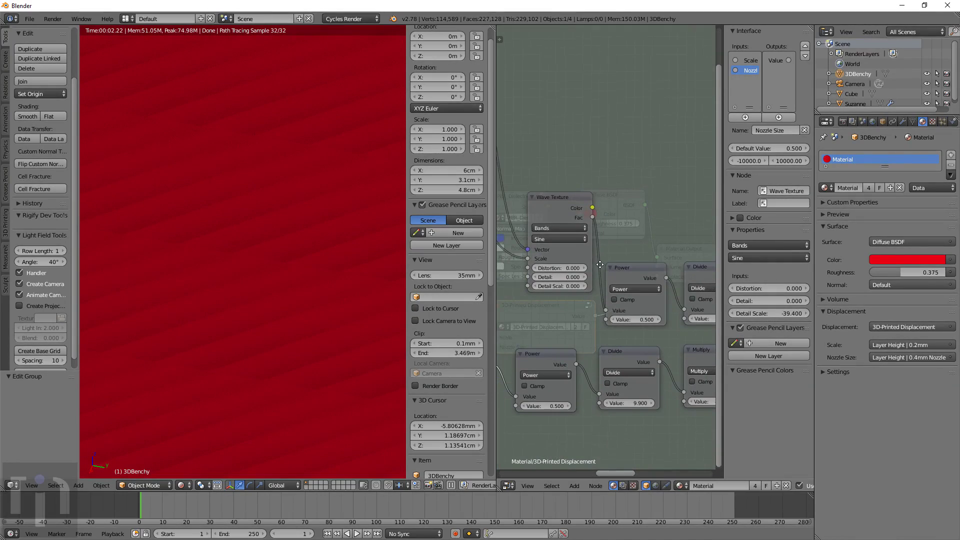
{"action": "left_click", "coordinate": [570, 239]}
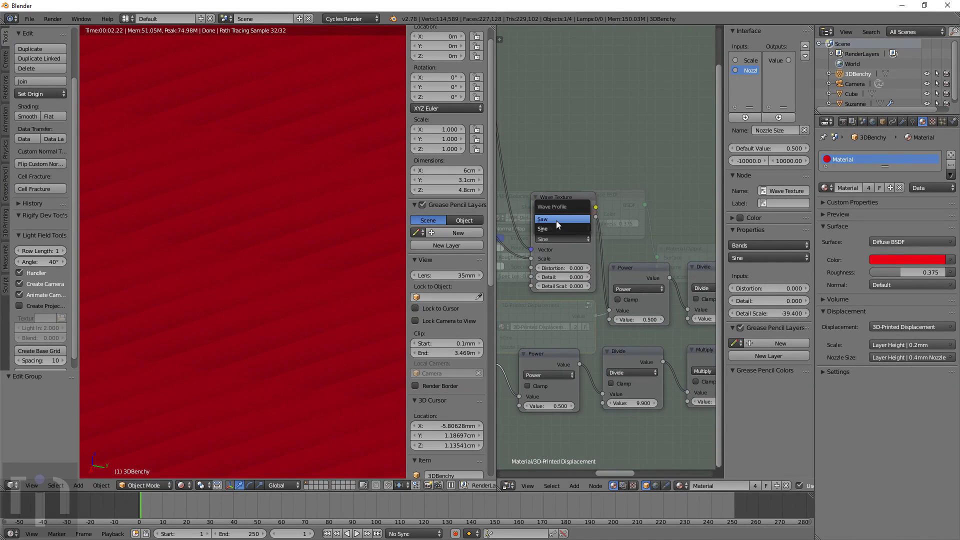
{"action": "left_click", "coordinate": [556, 221]}
{"action": "middle_click_drag", "start_coordinate": [195, 362], "coordinate": [331, 329]}
{"action": "scroll", "coordinate": [277, 370], "scroll_direction": "down", "scroll_amount": 2}
- Set the Mix node's factor to 0.950 and check the layer lines on the cabin wall and from above
{"action": "middle_click_drag", "start_coordinate": [602, 316], "coordinate": [618, 333]}
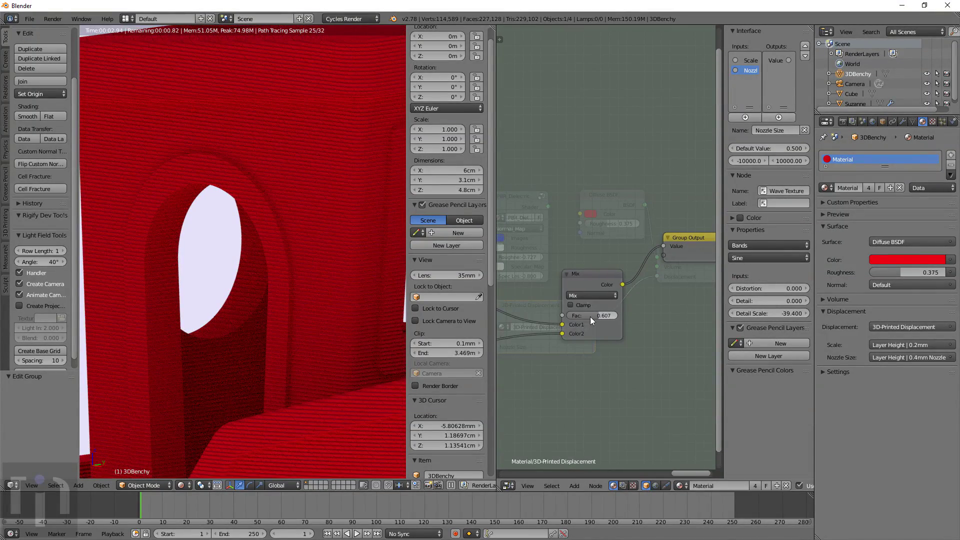
{"action": "scroll", "coordinate": [304, 266], "scroll_direction": "up", "scroll_amount": 6}
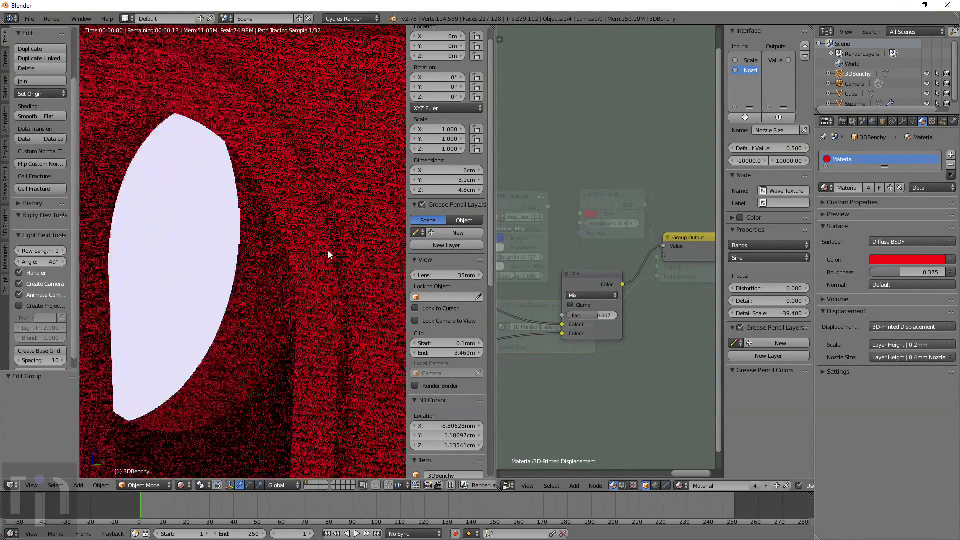
{"action": "scroll", "coordinate": [294, 217], "scroll_direction": "up", "scroll_amount": 5}
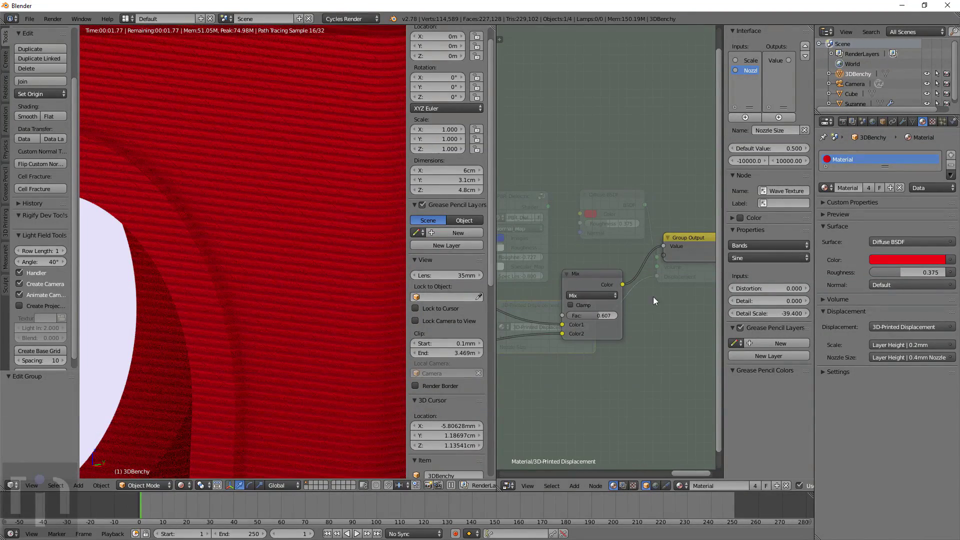
{"action": "left_click", "coordinate": [594, 315]}
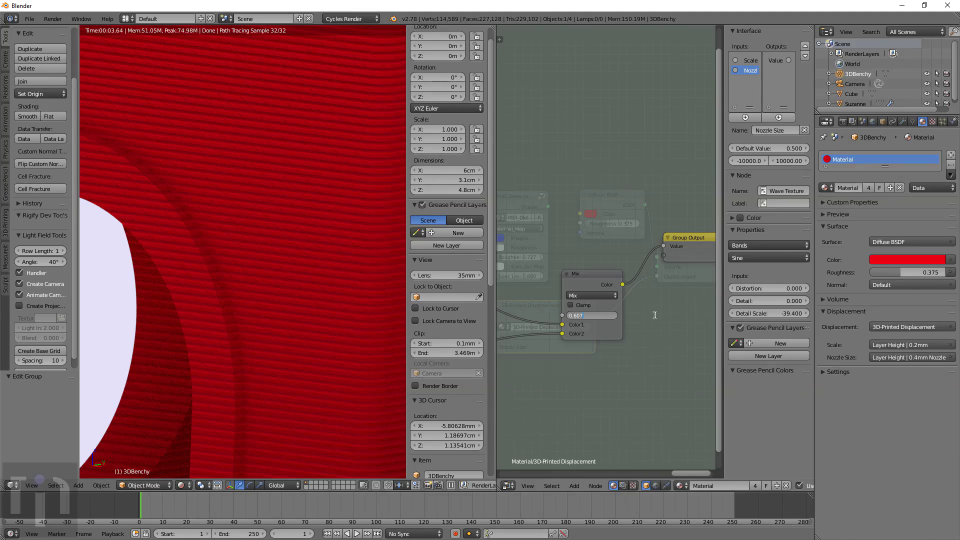
{"action": "key", "text": "BackSpace"}
{"action": "key", "text": "Return"}
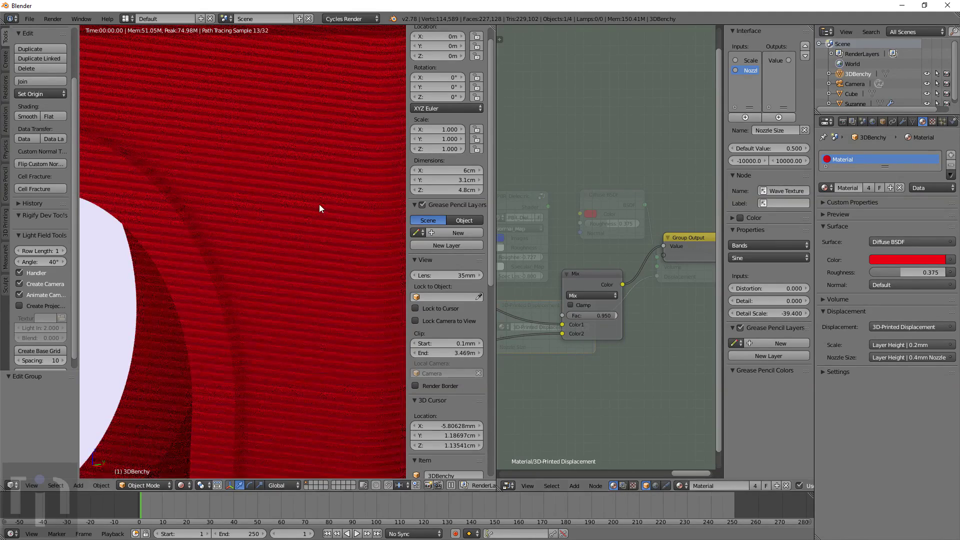
{"action": "scroll", "coordinate": [319, 204], "scroll_direction": "down", "scroll_amount": 2}
{"action": "middle_click_drag", "start_coordinate": [308, 171], "coordinate": [299, 245]}
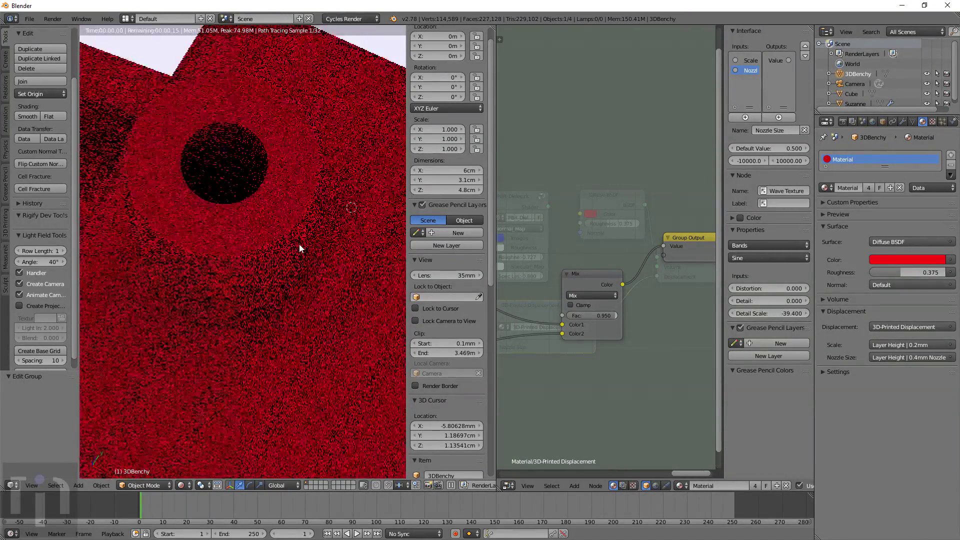